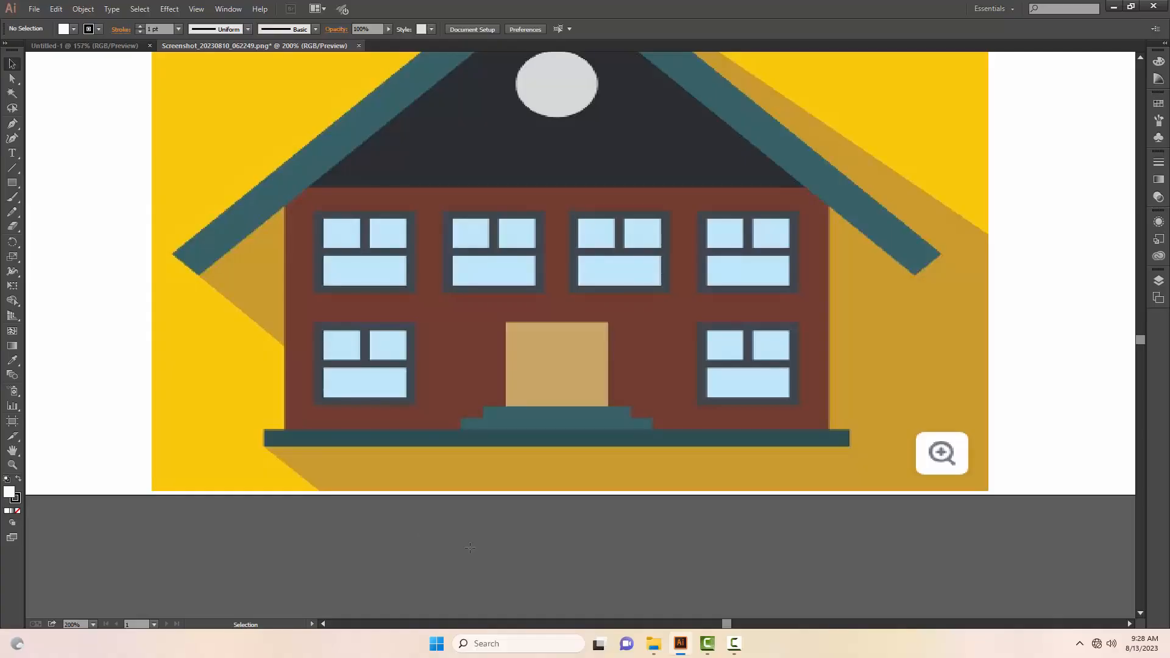
Step: Draw a rectangle about 483 by 14 px over the dark teal base strip below the house and remove its fill
{"action": "key", "text": "m"}
{"action": "left_click_drag", "start_coordinate": [263, 430], "coordinate": [853, 447]}
{"action": "key", "text": "v"}
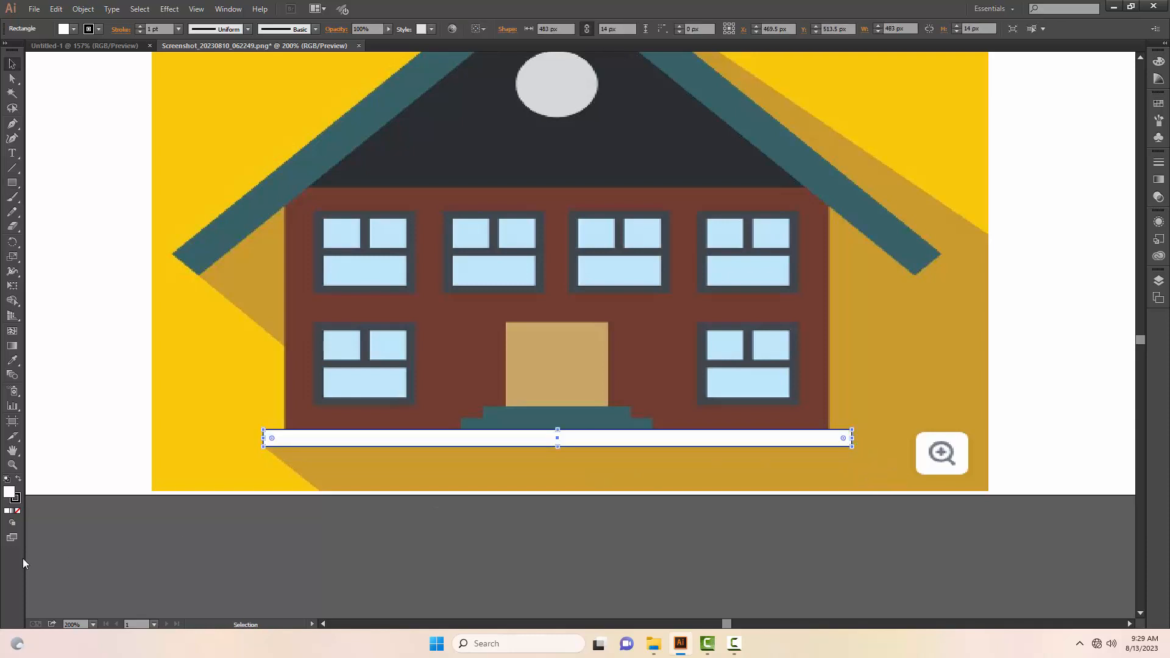
{"action": "left_click", "coordinate": [17, 510]}
Step: Trace a closed, unfilled outline around the two-tier entrance steps with the Pen tool, resting on the base strip, and deselect it
{"action": "left_click_drag", "start_coordinate": [90, 404], "coordinate": [159, 503]}
{"action": "key", "text": "p"}
{"action": "key", "text": "z"}
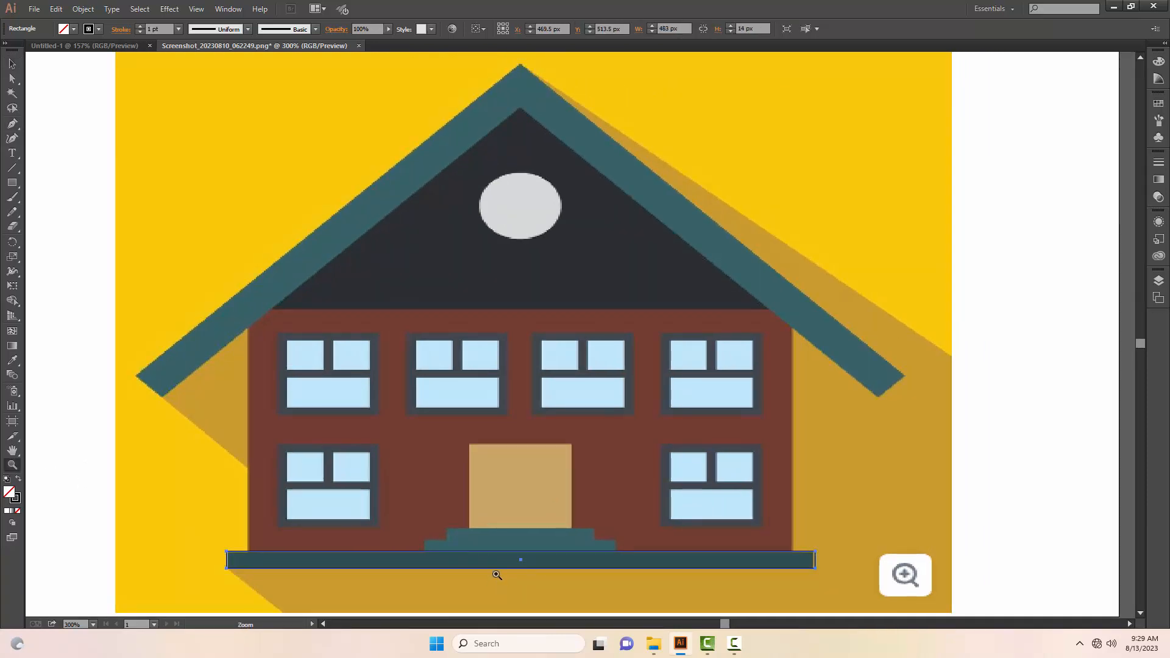
{"action": "left_click", "coordinate": [496, 575]}
{"action": "left_click_drag", "start_coordinate": [511, 473], "coordinate": [502, 552]}
{"action": "left_click_drag", "start_coordinate": [499, 427], "coordinate": [488, 476]}
{"action": "key", "text": "p"}
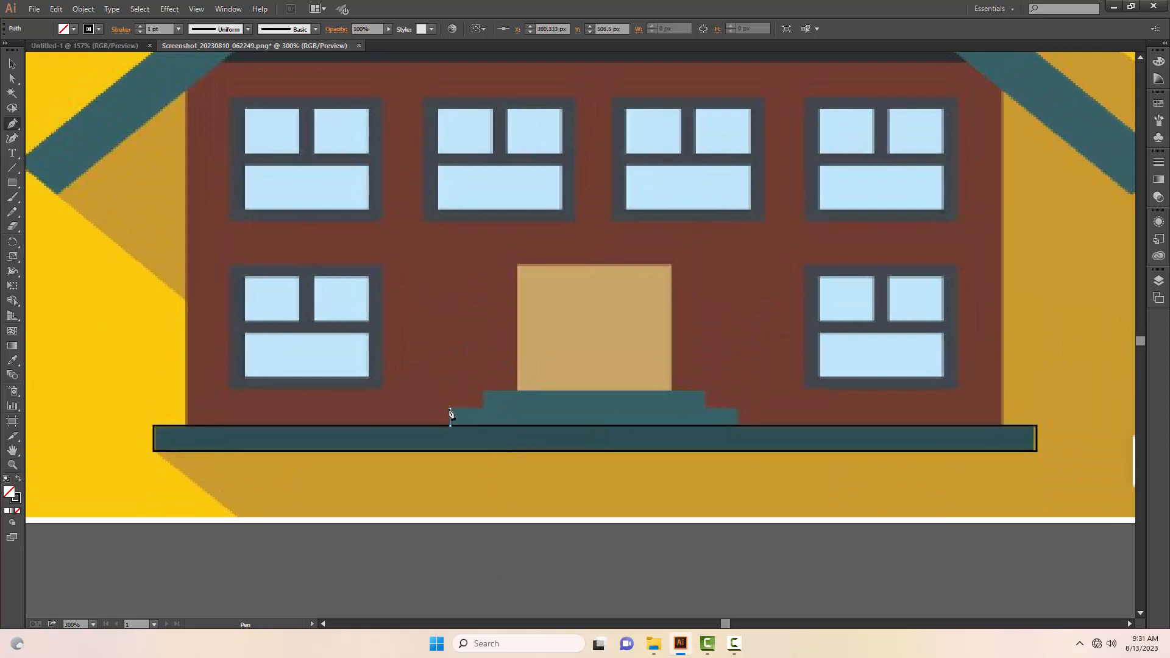
{"action": "left_click", "coordinate": [450, 425]}
{"action": "left_click", "coordinate": [451, 408]}
{"action": "left_click", "coordinate": [484, 408]}
{"action": "left_click", "coordinate": [483, 390]}
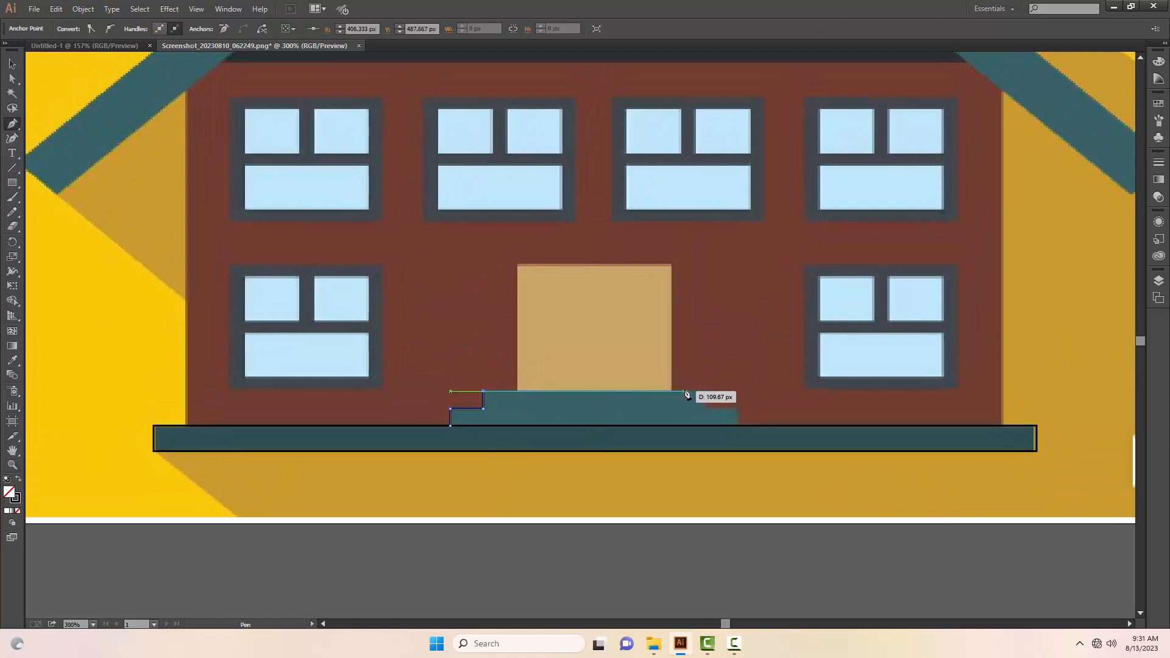
{"action": "left_click", "coordinate": [704, 392]}
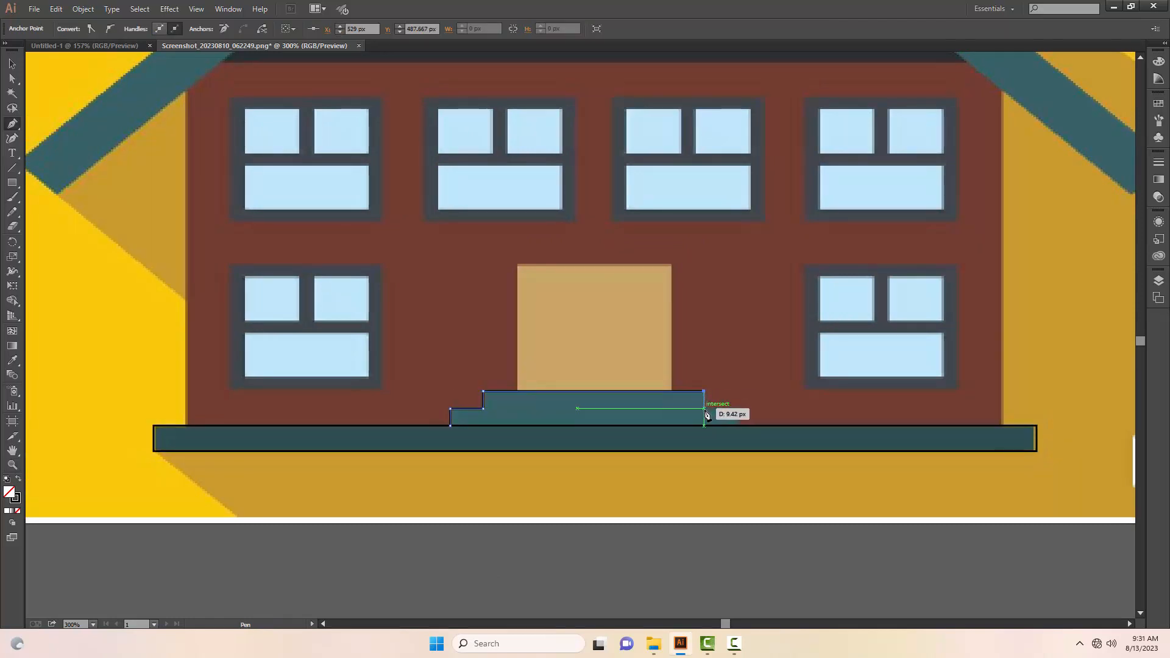
{"action": "left_click", "coordinate": [704, 408]}
{"action": "left_click", "coordinate": [735, 409]}
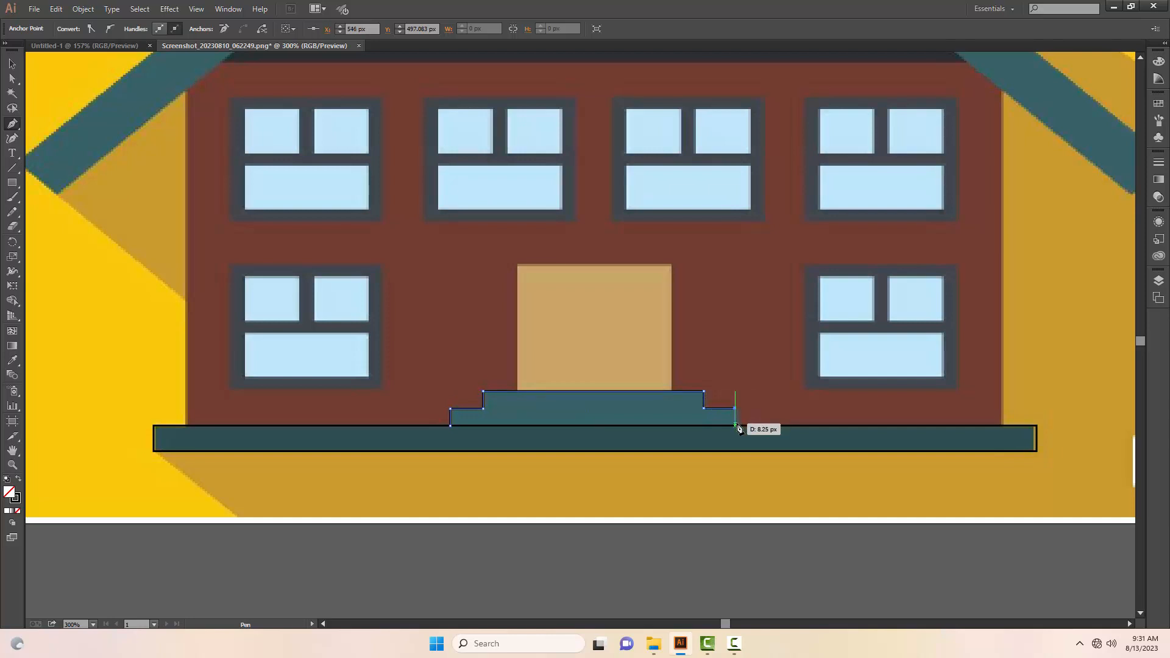
{"action": "left_click", "coordinate": [735, 426]}
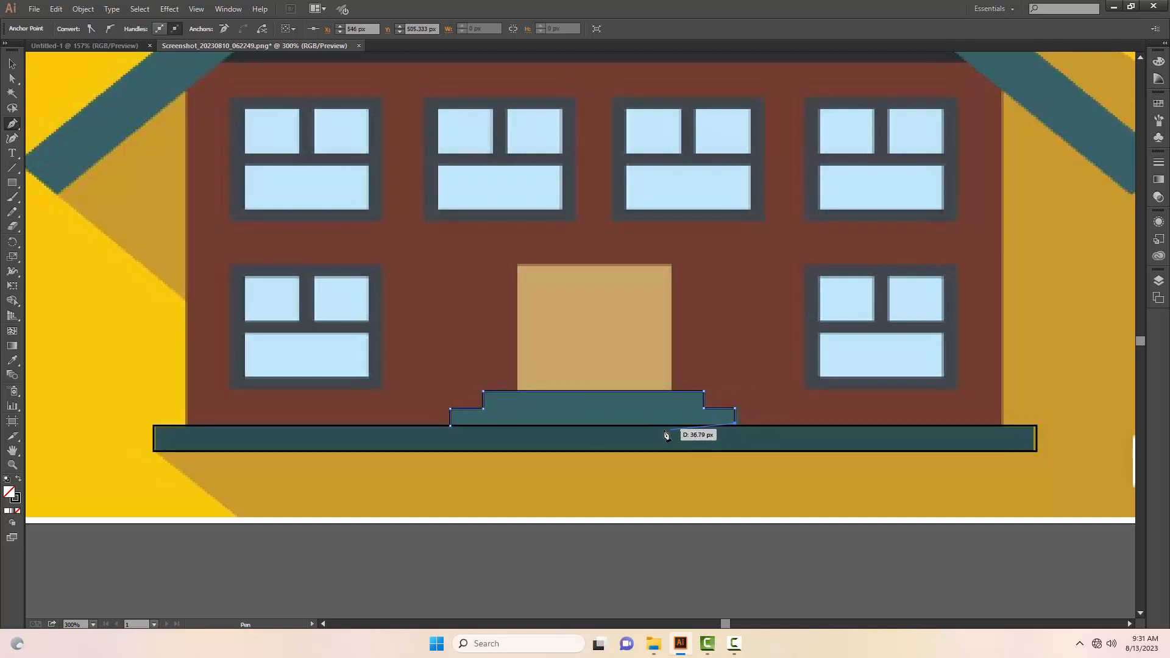
{"action": "left_click", "coordinate": [450, 426]}
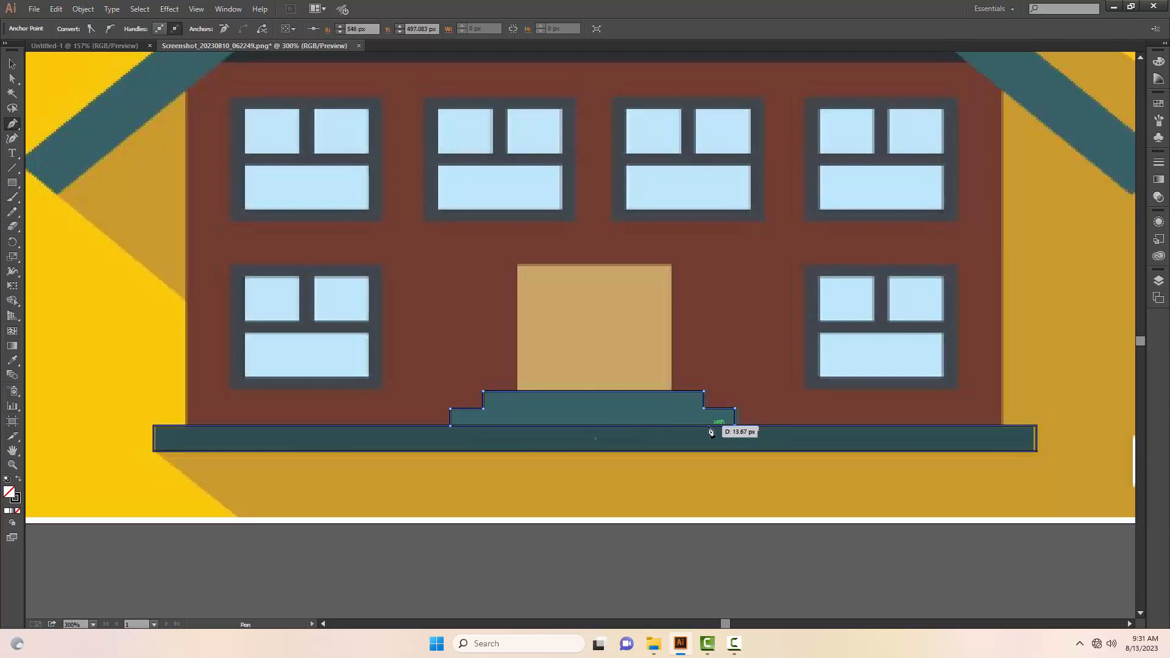
{"action": "key", "text": "v"}
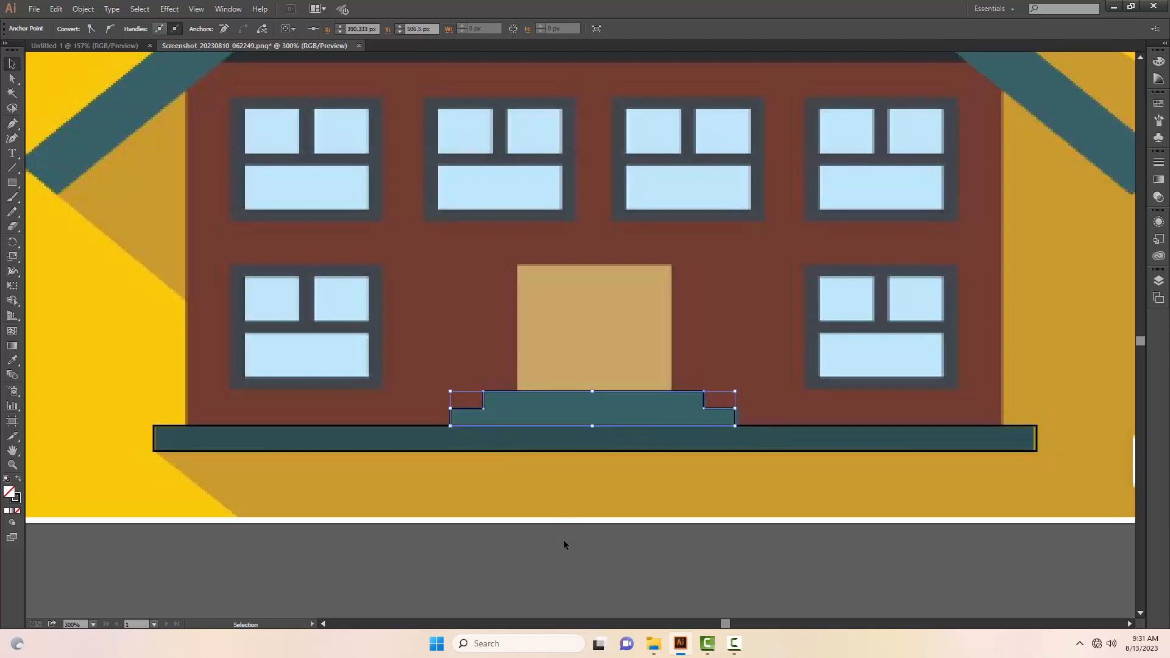
{"action": "left_click", "coordinate": [563, 544]}
Step: Draw an unfilled rectangle about 84 by 69 px over the tan door above the entrance steps
{"action": "scroll", "coordinate": [548, 511], "scroll_direction": "up", "scroll_amount": 1}
{"action": "key", "text": "m"}
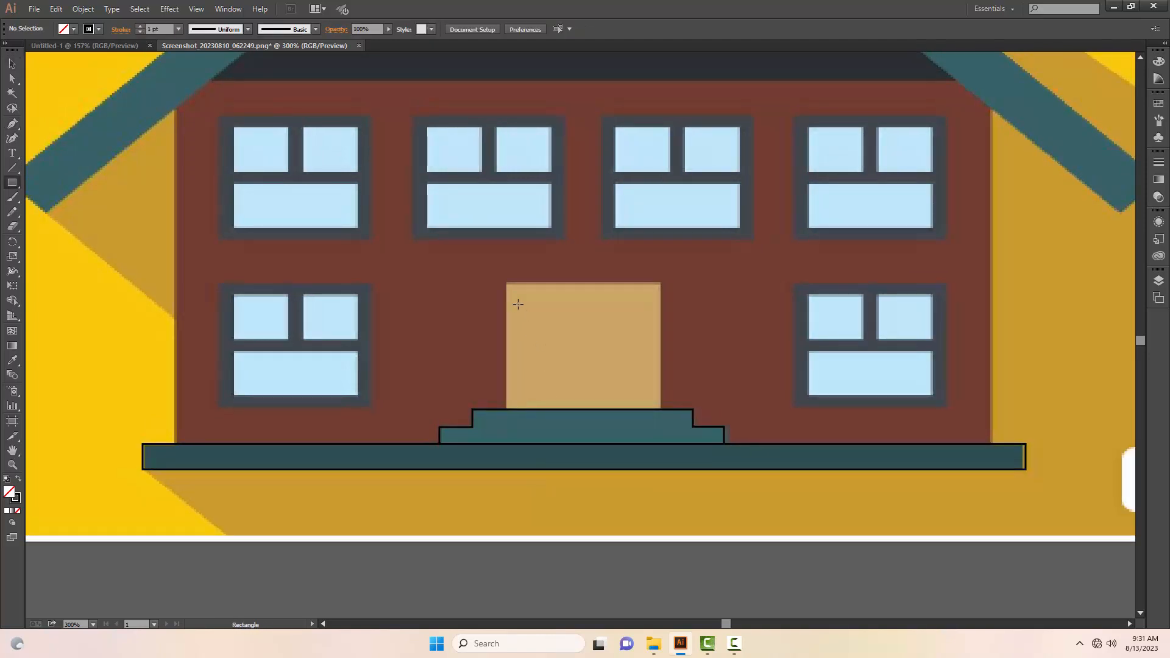
{"action": "left_click_drag", "start_coordinate": [506, 283], "coordinate": [661, 408]}
{"action": "key", "text": "v"}
{"action": "left_click", "coordinate": [673, 480]}
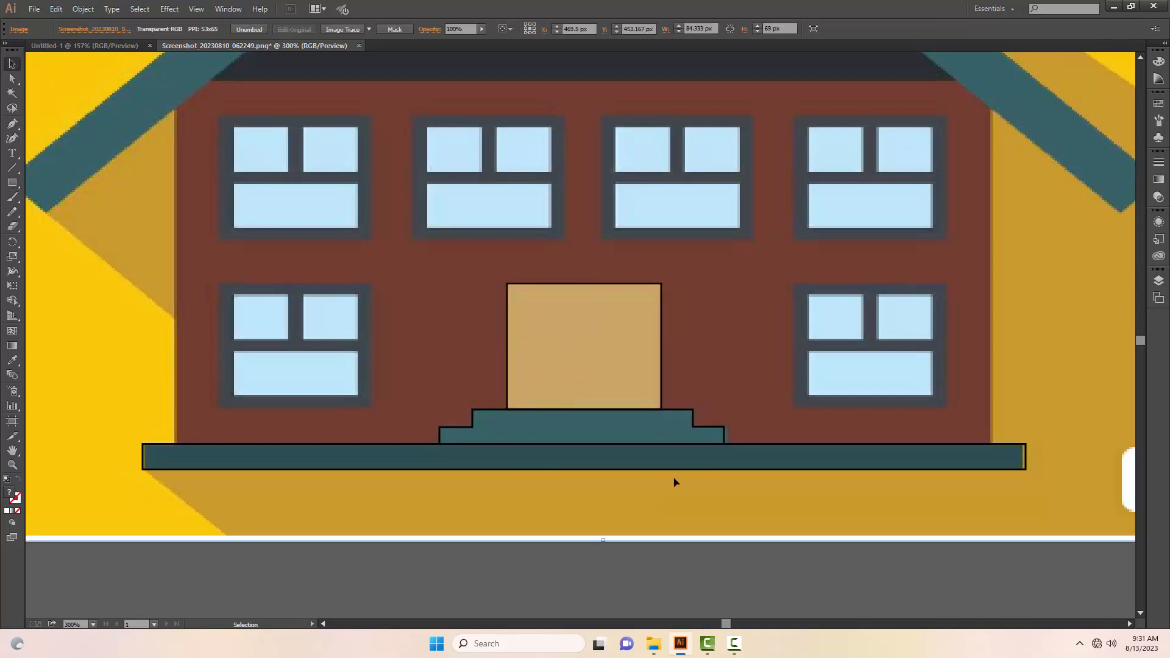
Step: Draw a rectangle about 76 by 63 px around the lower-right window's frame and give it a 4 pt stroke
{"action": "key", "text": "space"}
{"action": "left_click_drag", "start_coordinate": [763, 463], "coordinate": [572, 514]}
{"action": "left_click_drag", "start_coordinate": [637, 481], "coordinate": [732, 473]}
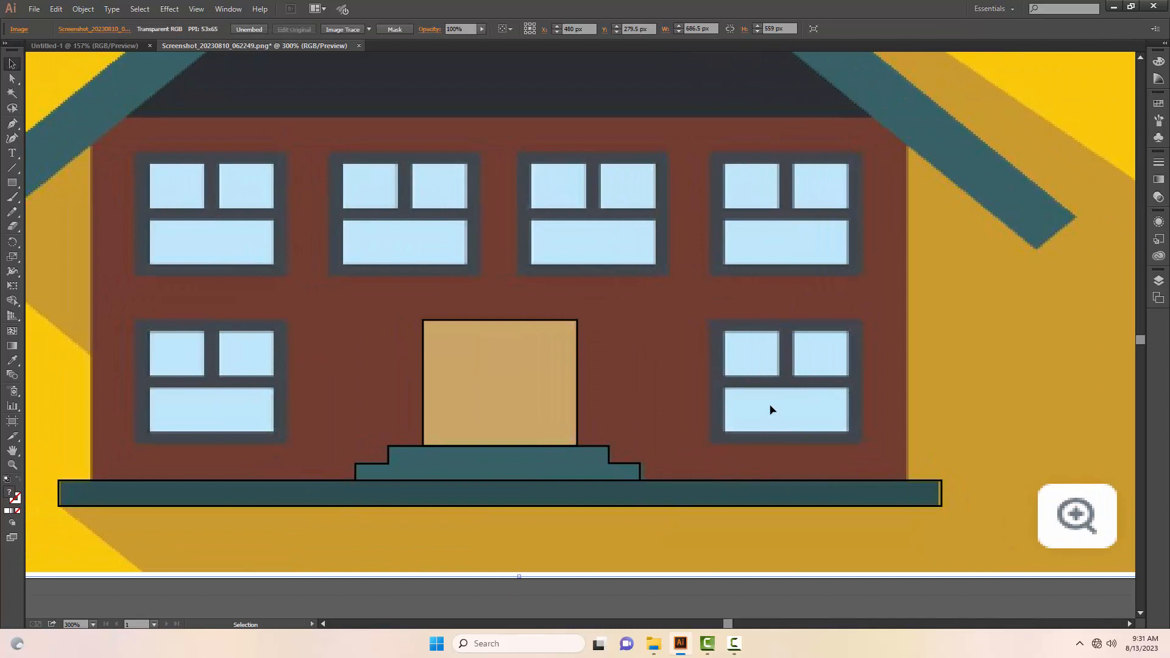
{"action": "key", "text": "m"}
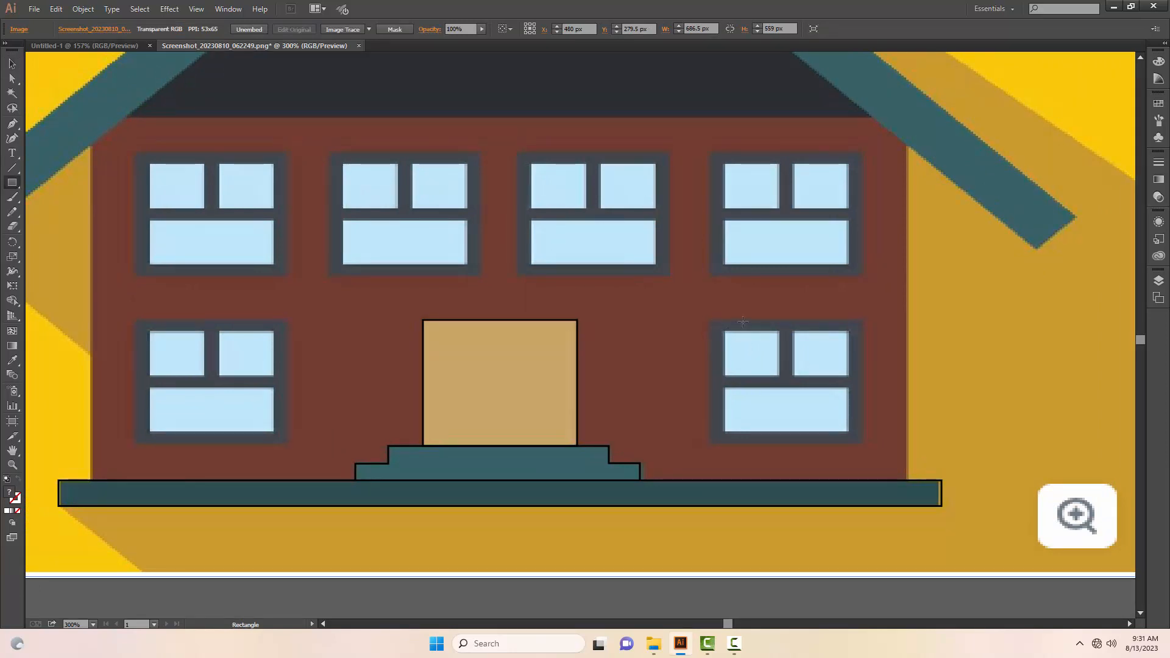
{"action": "left_click_drag", "start_coordinate": [718, 327], "coordinate": [857, 438]}
{"action": "left_click", "coordinate": [178, 29]}
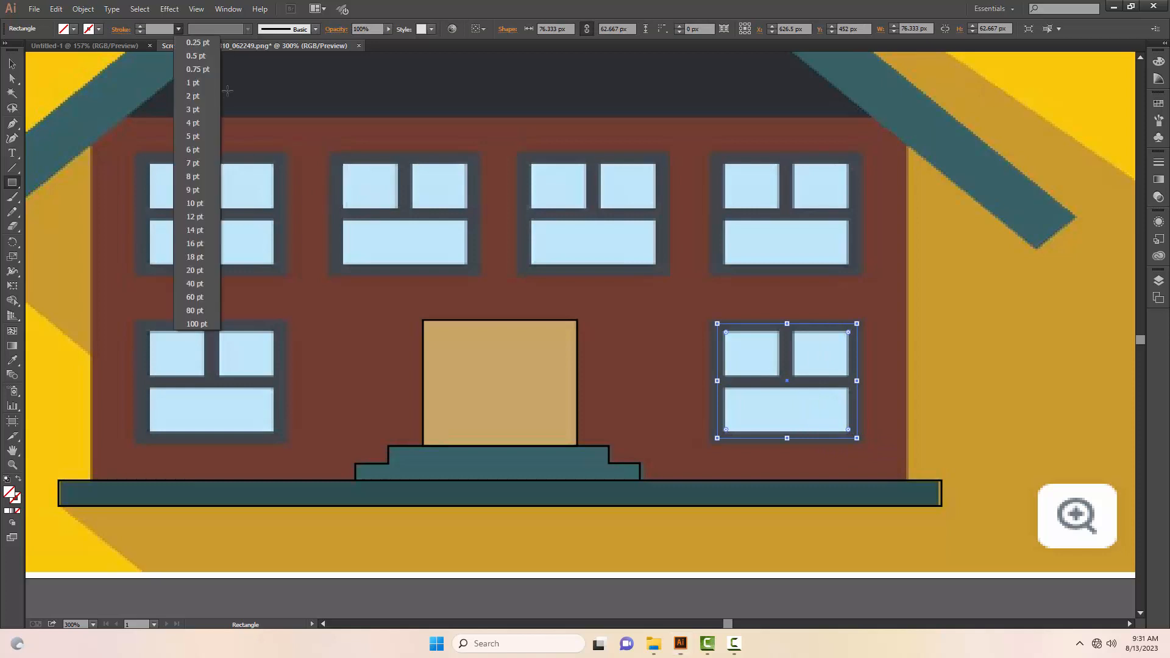
{"action": "left_click", "coordinate": [193, 122]}
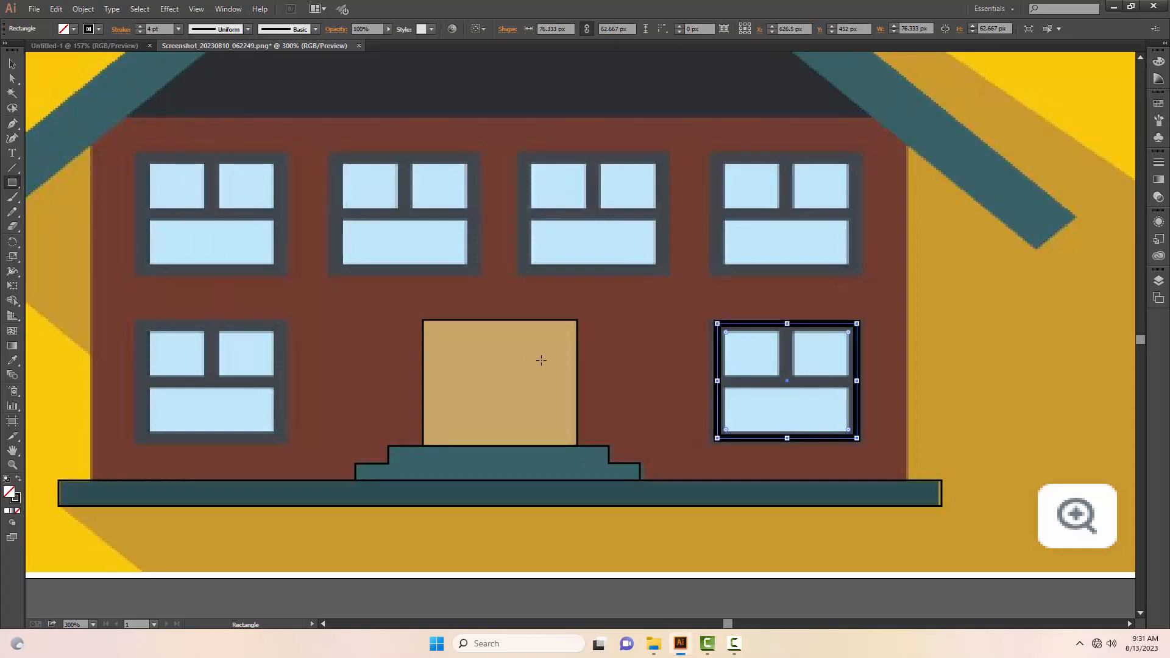
{"action": "key", "text": "v"}
{"action": "key", "text": "m"}
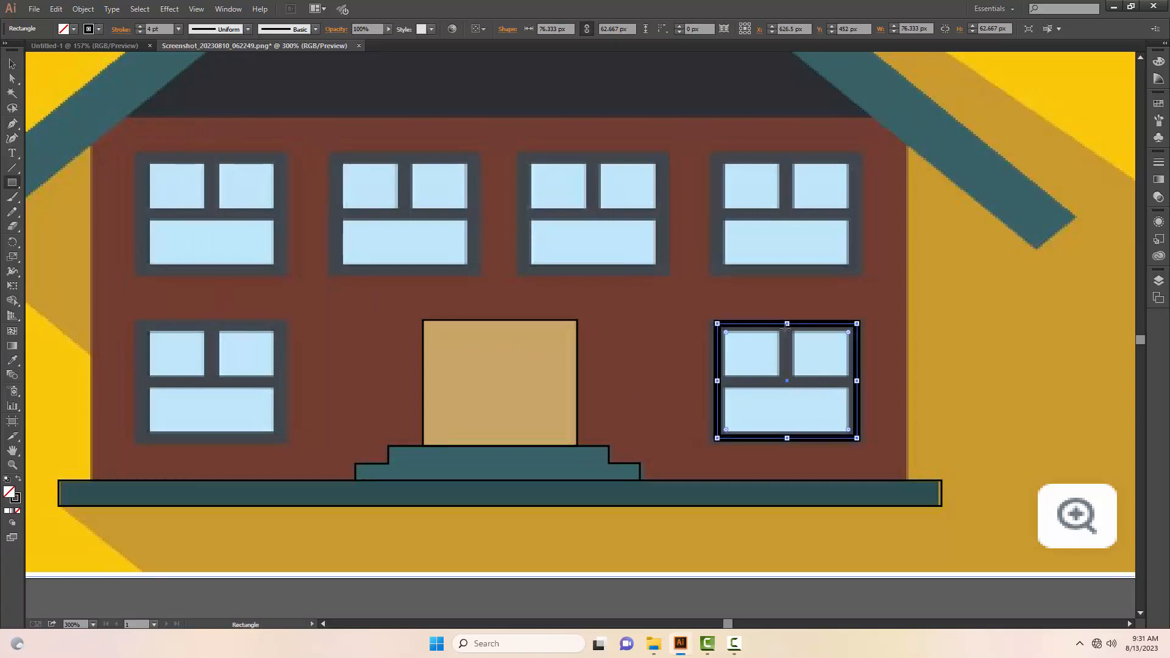
{"action": "key", "text": "v"}
{"action": "left_click", "coordinate": [864, 330]}
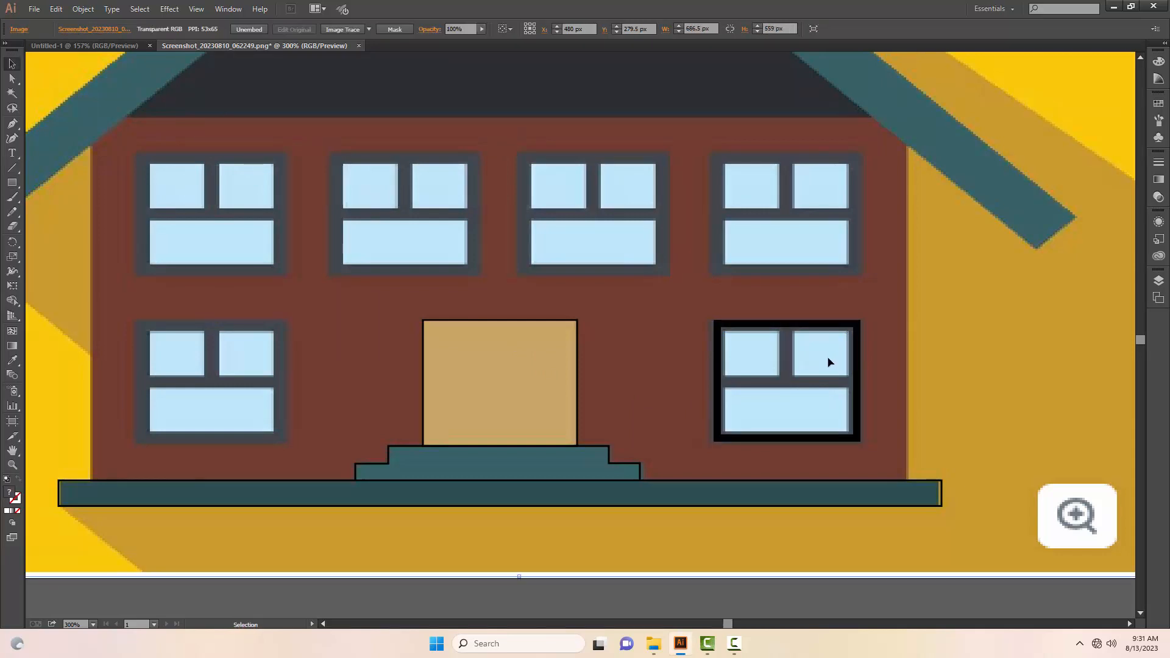
Step: Draw a vertical divider about 8 by 35 px between the lower-right window's upper panes and fill it with white
{"action": "key", "text": "m"}
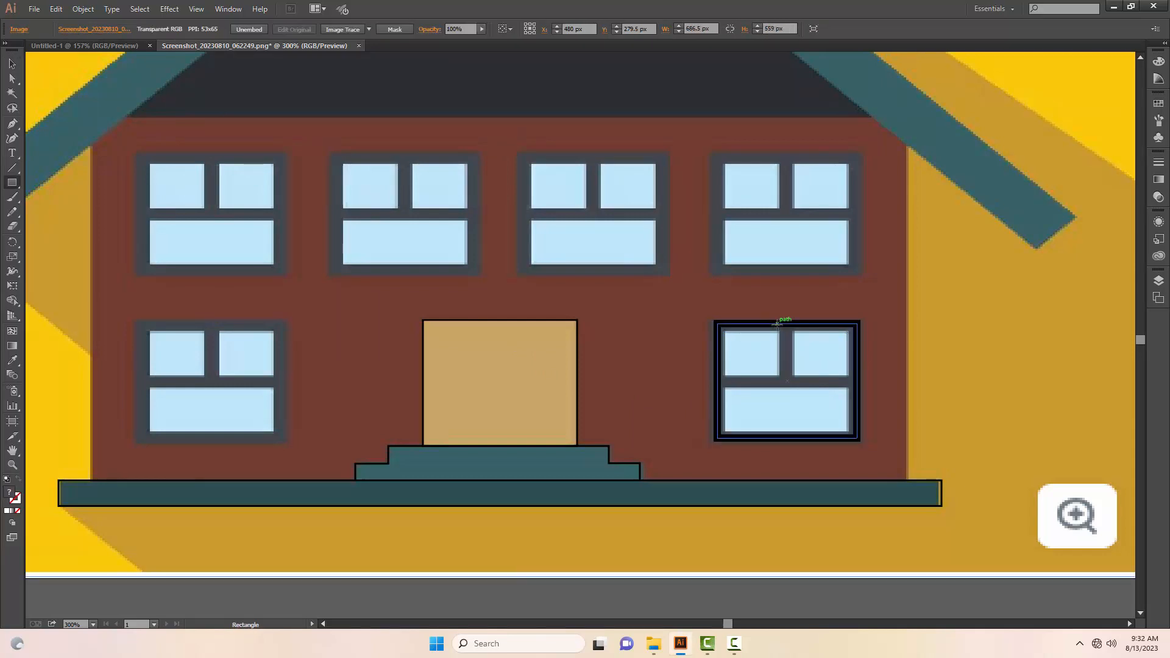
{"action": "left_click_drag", "start_coordinate": [778, 324], "coordinate": [791, 387]}
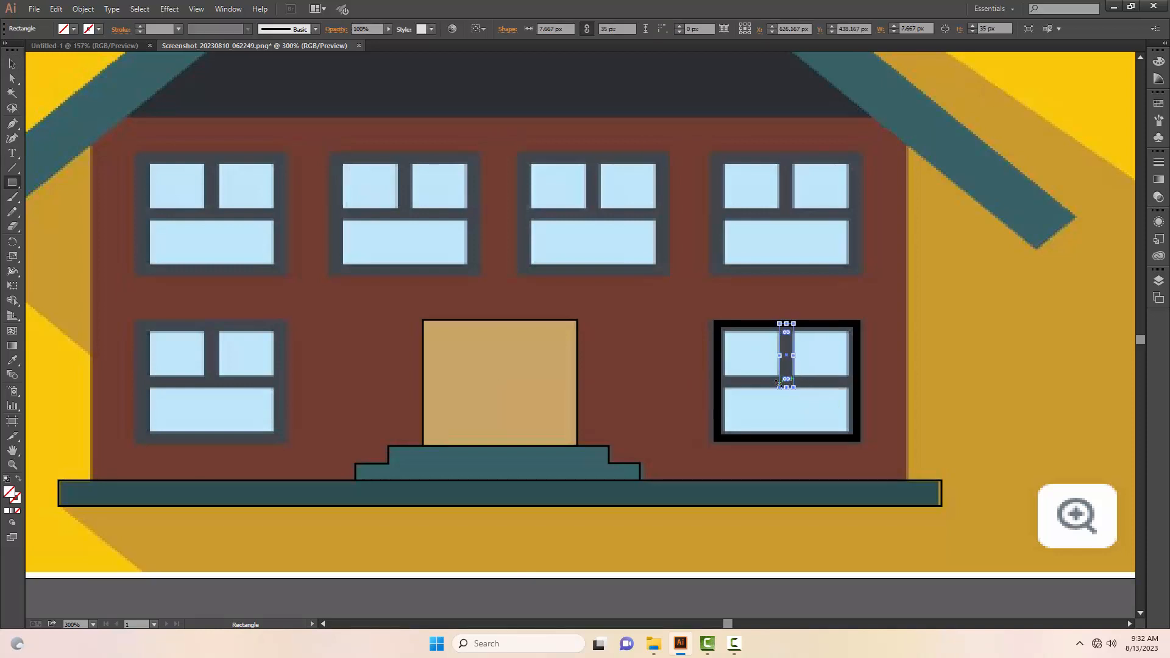
{"action": "key", "text": "v"}
{"action": "key", "text": "comma"}
Step: Draw a horizontal crossbar across the lower-right window's frame and stretch it downward to about 76 by 7 px
{"action": "key", "text": "m"}
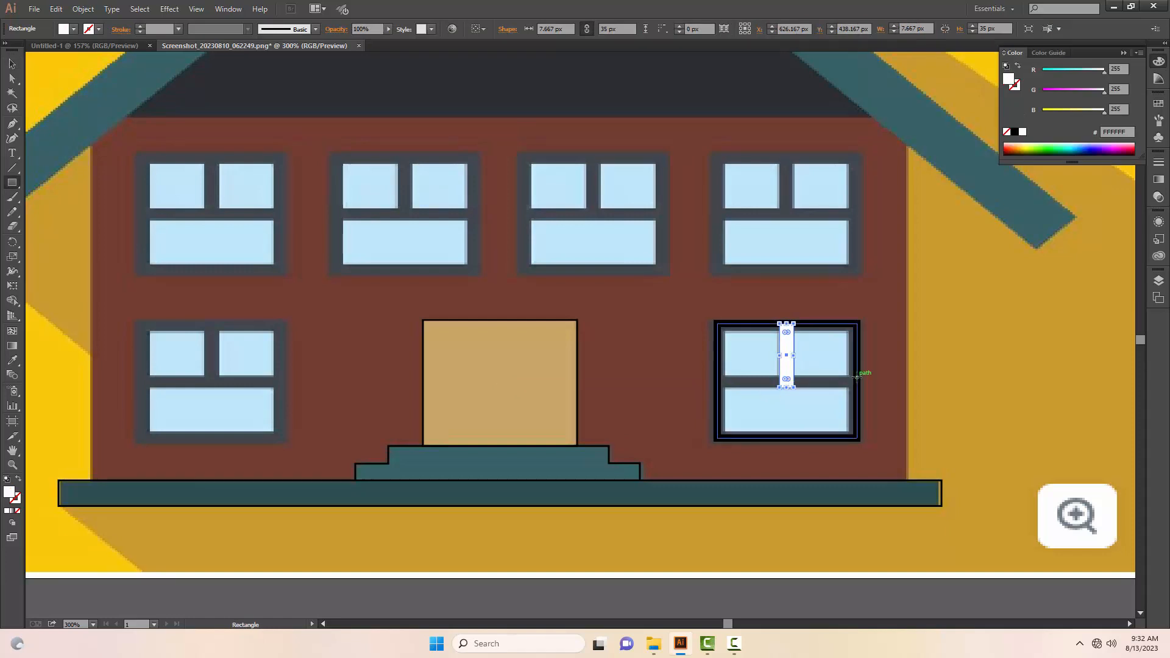
{"action": "left_click_drag", "start_coordinate": [857, 374], "coordinate": [717, 381]}
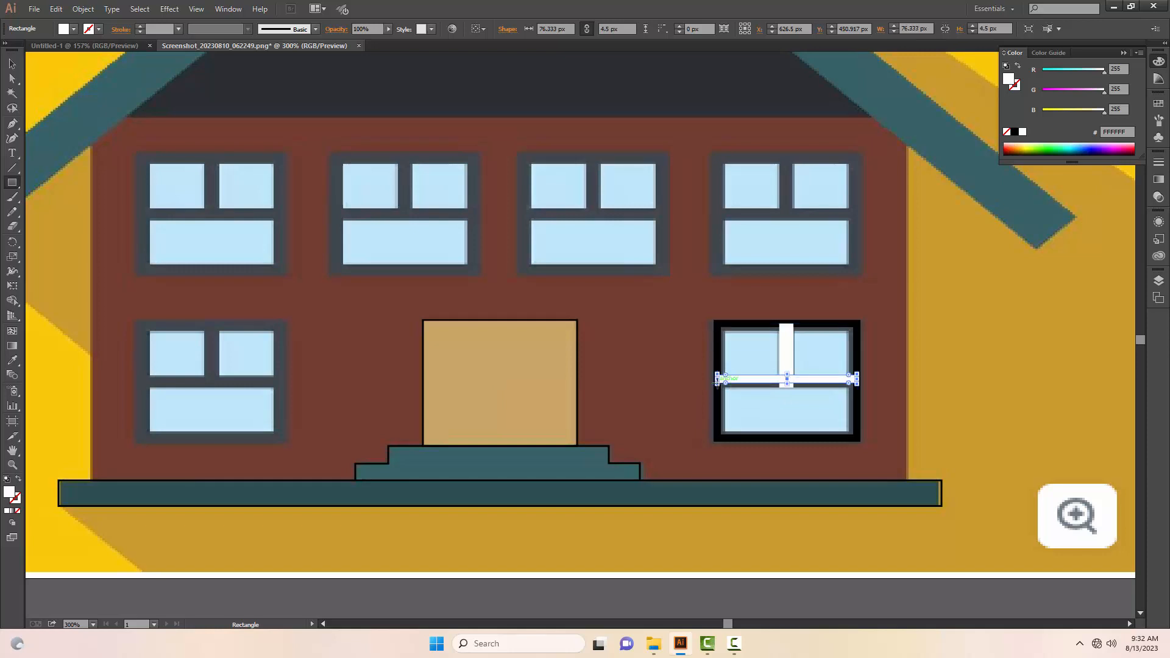
{"action": "key", "text": "v"}
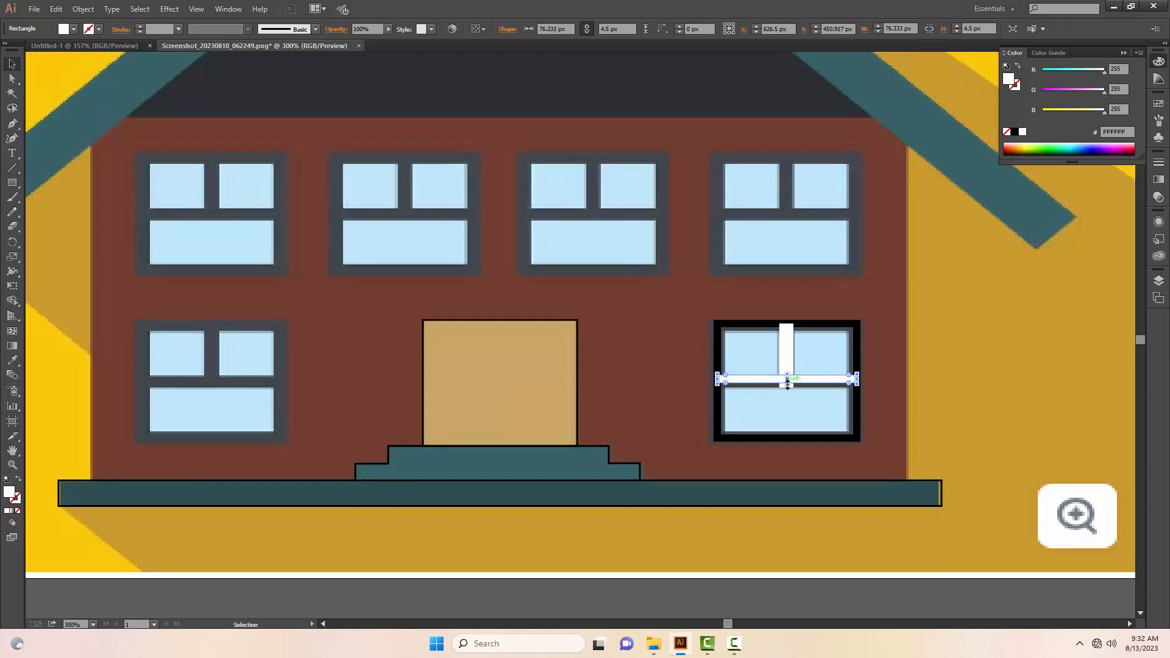
{"action": "left_click_drag", "start_coordinate": [787, 384], "coordinate": [789, 390]}
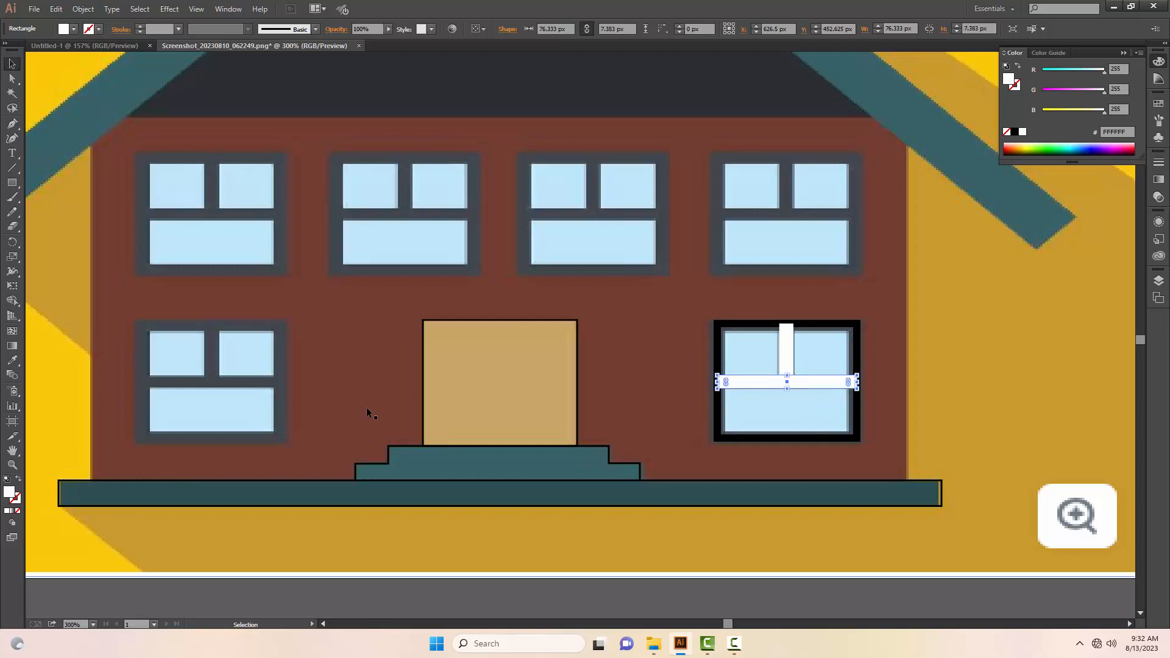
Step: Remove the fill from the lower-right window's horizontal crossbar and vertical divider
{"action": "left_click", "coordinate": [17, 513]}
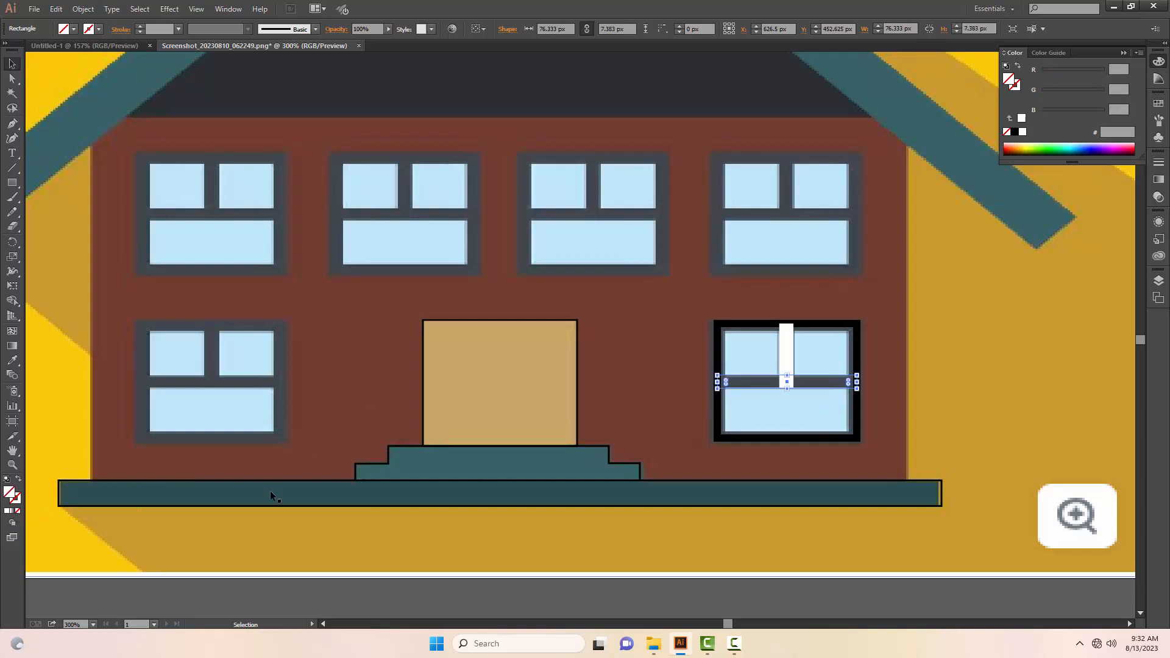
{"action": "left_click", "coordinate": [790, 352]}
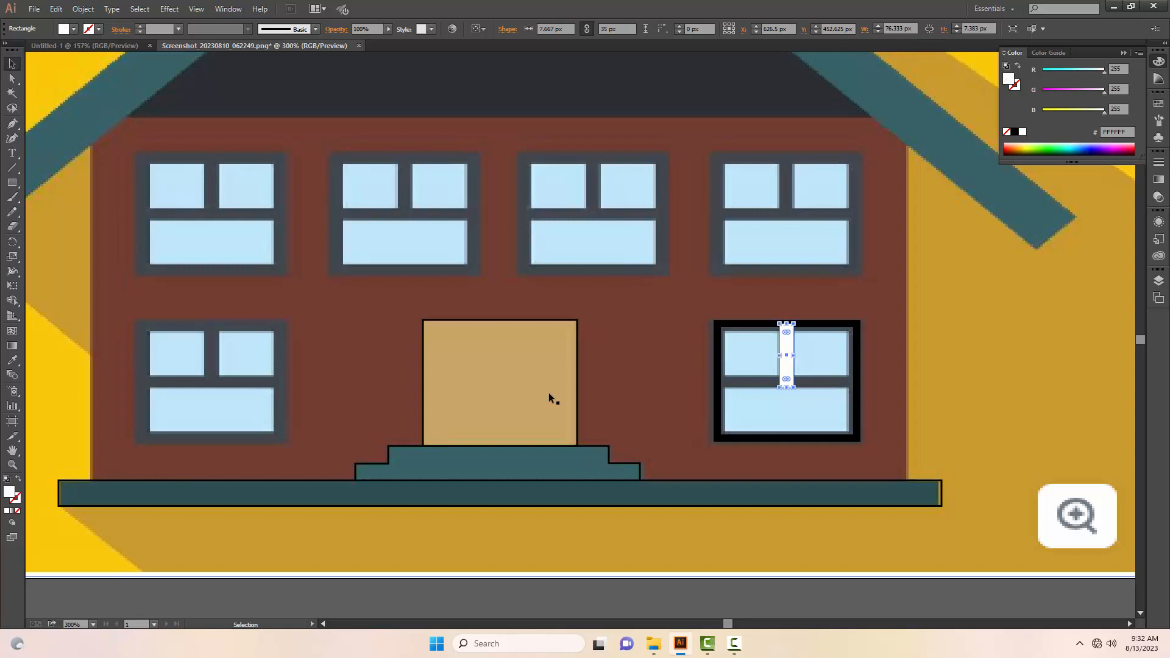
{"action": "left_click", "coordinate": [18, 512]}
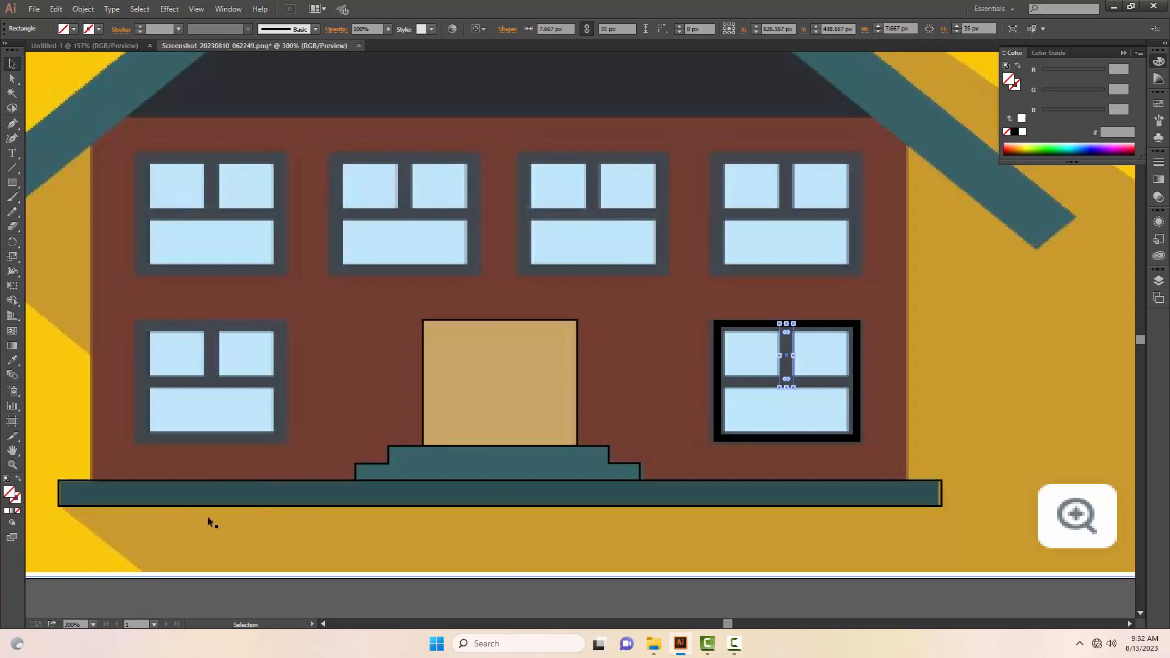
Step: Apply a 1 pt stroke to the lower-right window's crossbar and vertical divider
{"action": "left_click", "coordinate": [825, 383]}
{"action": "left_click", "coordinate": [179, 29]}
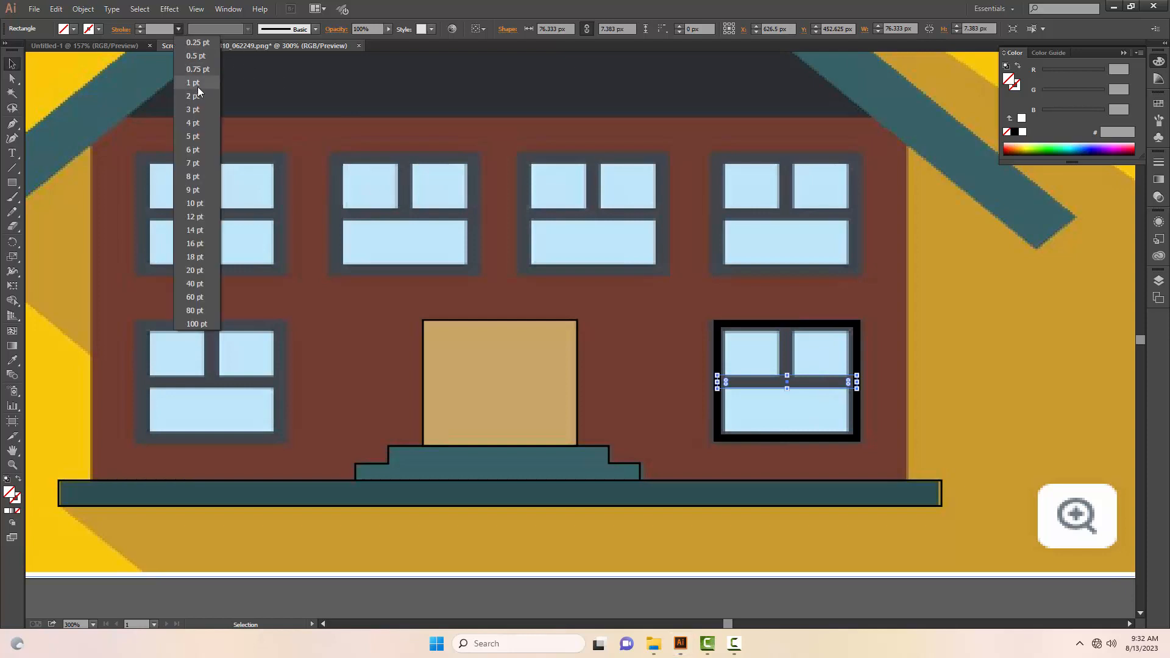
{"action": "left_click", "coordinate": [193, 82]}
{"action": "left_click", "coordinate": [785, 353]}
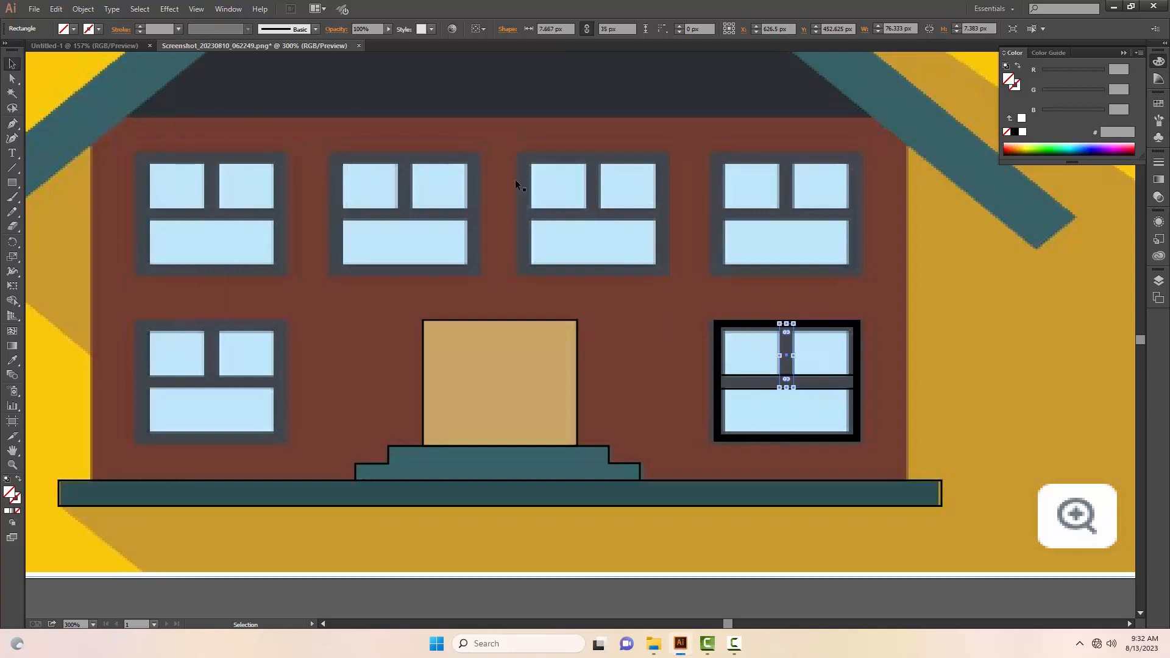
{"action": "left_click", "coordinate": [179, 29]}
{"action": "left_click", "coordinate": [196, 80]}
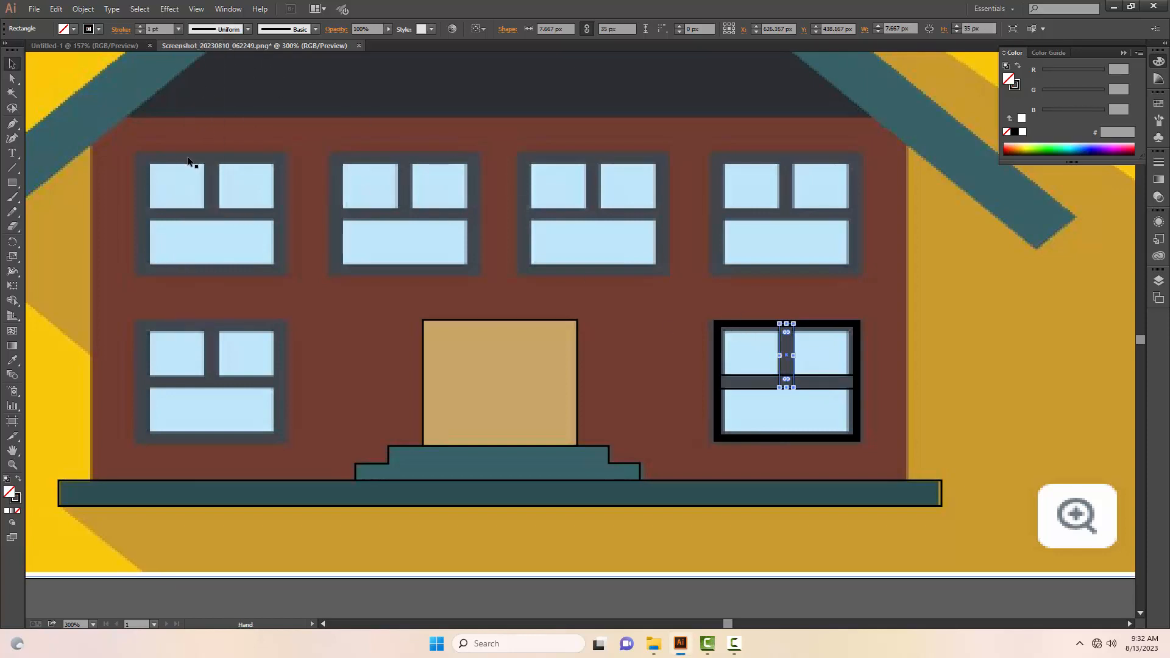
Step: Draw an unfilled rectangle about 444 by 199.5 px over the brown brick wall, from the base strip up to the gable
{"action": "left_click_drag", "start_coordinate": [197, 114], "coordinate": [248, 179]}
{"action": "key", "text": "z"}
{"action": "left_click", "coordinate": [373, 198], "text": "alt"}
{"action": "left_click_drag", "start_coordinate": [435, 228], "coordinate": [288, 186]}
{"action": "left_click", "coordinate": [480, 233], "text": "alt"}
{"action": "left_click", "coordinate": [480, 233], "text": "alt"}
{"action": "left_click_drag", "start_coordinate": [565, 287], "coordinate": [504, 256]}
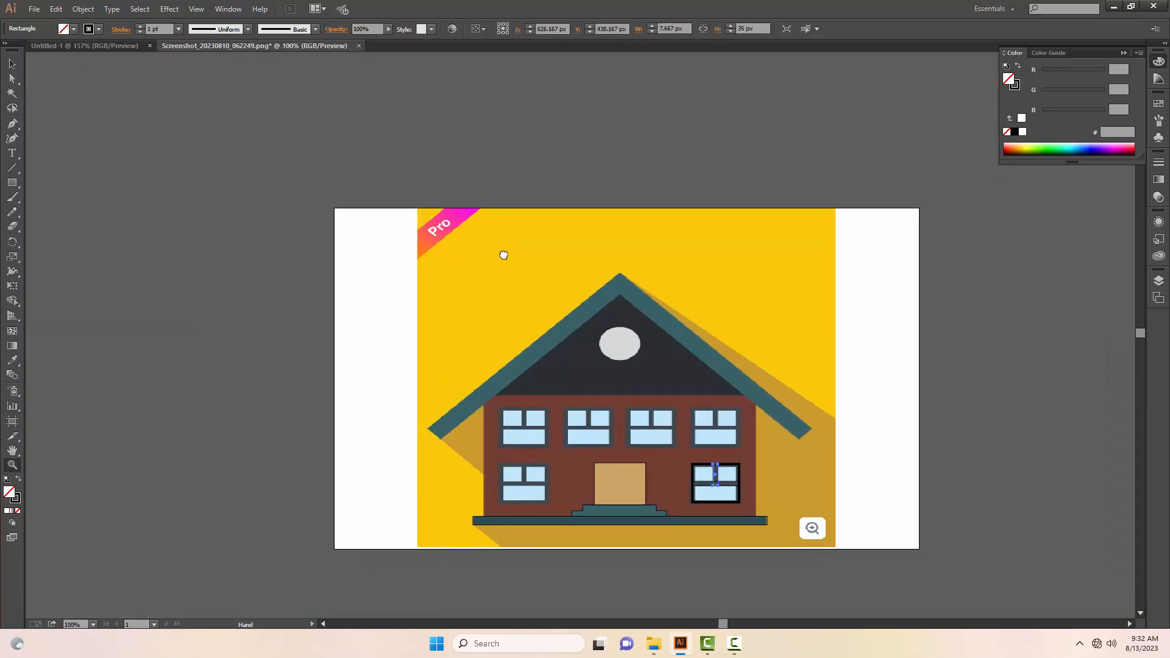
{"action": "key", "text": "v"}
{"action": "left_click", "coordinate": [963, 346]}
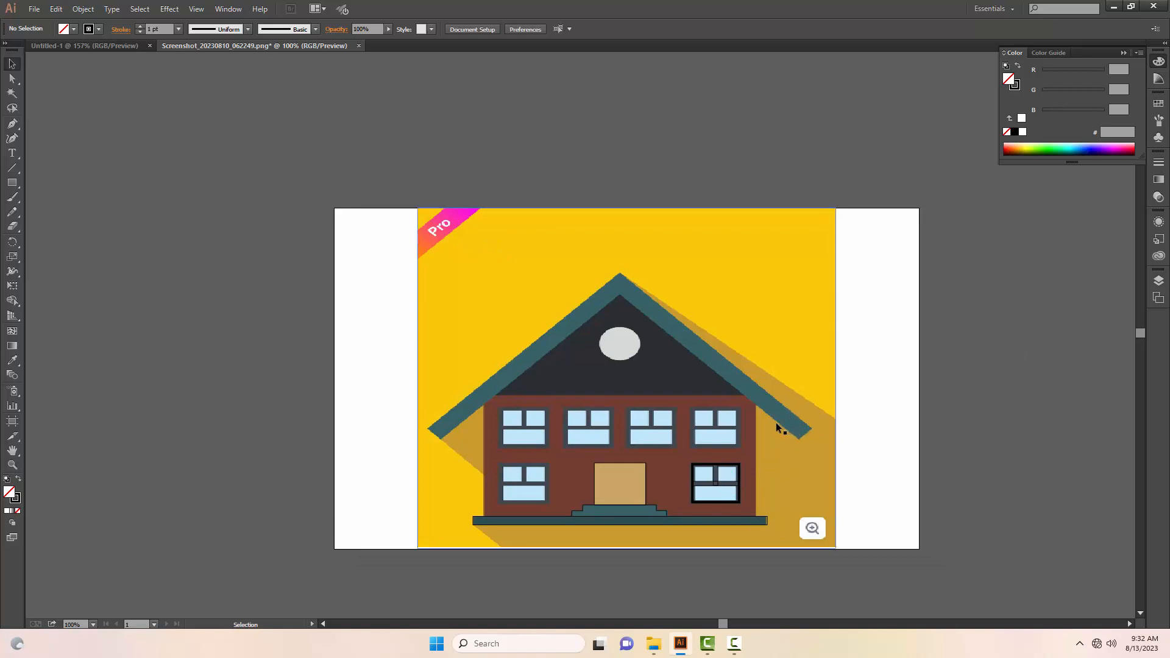
{"action": "key", "text": "m"}
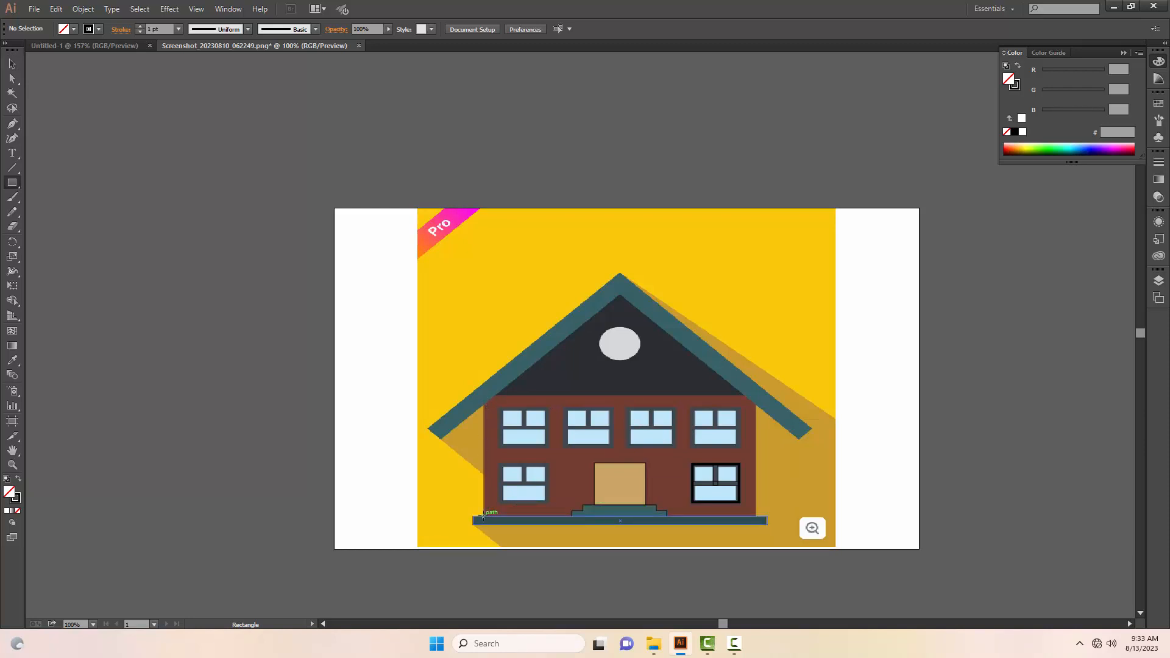
{"action": "left_click_drag", "start_coordinate": [483, 517], "coordinate": [755, 396]}
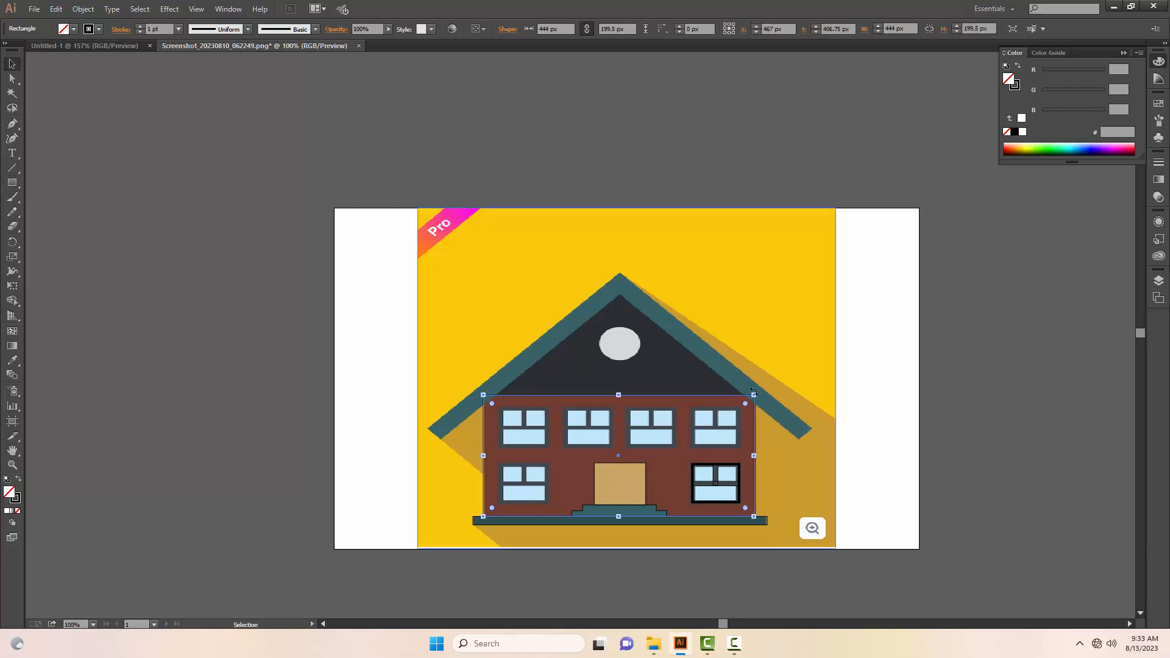
{"action": "key", "text": "z"}
{"action": "left_click", "coordinate": [636, 438]}
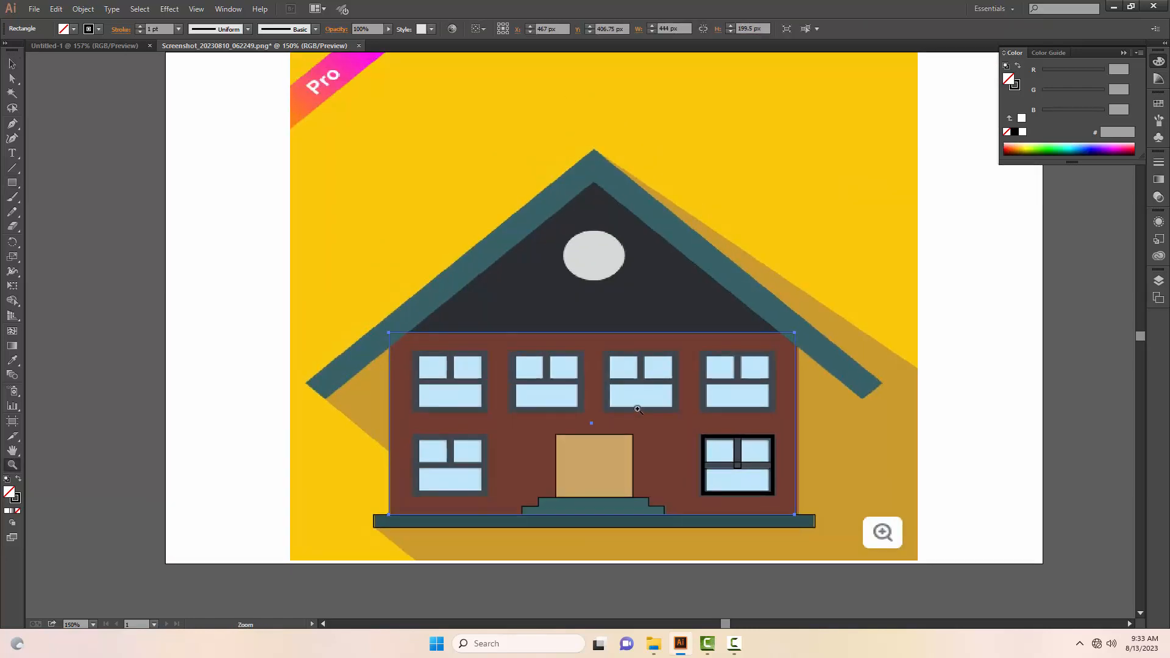
Step: Nudge the brick wall rectangle 1 px to the right and deselect it
{"action": "key", "text": "v"}
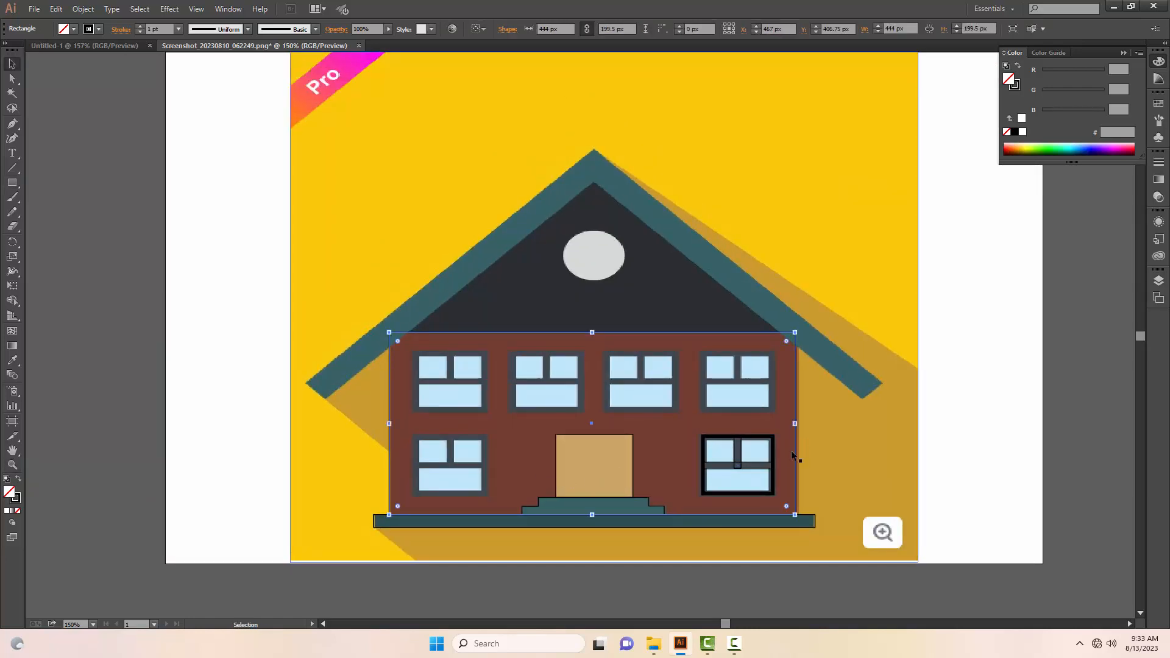
{"action": "key", "text": "Right"}
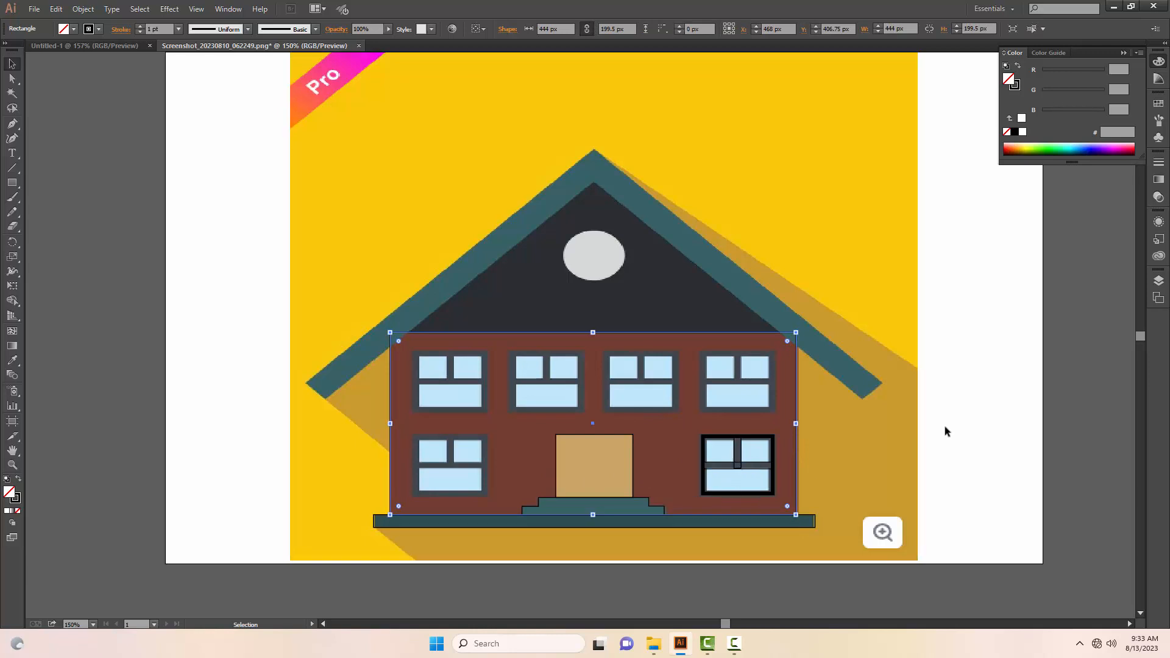
{"action": "left_click", "coordinate": [945, 430]}
Step: Trace the teal roof band with the Pen tool as a closed path through its outer and inner peaks and eave corners
{"action": "key", "text": "p"}
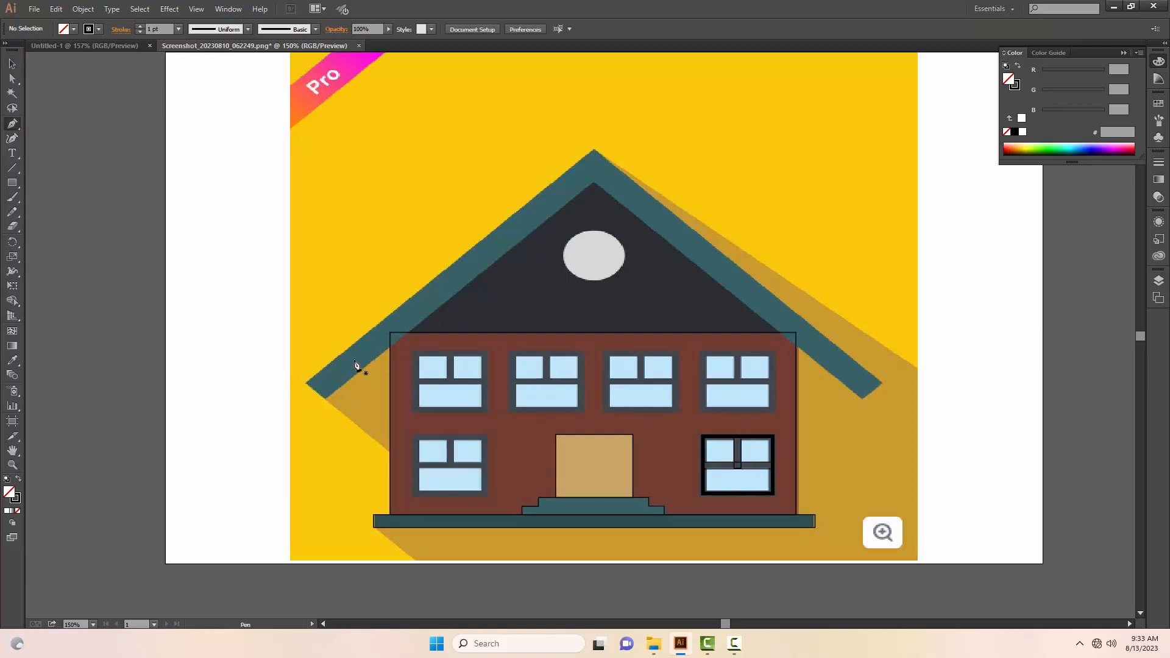
{"action": "left_click", "coordinate": [324, 397]}
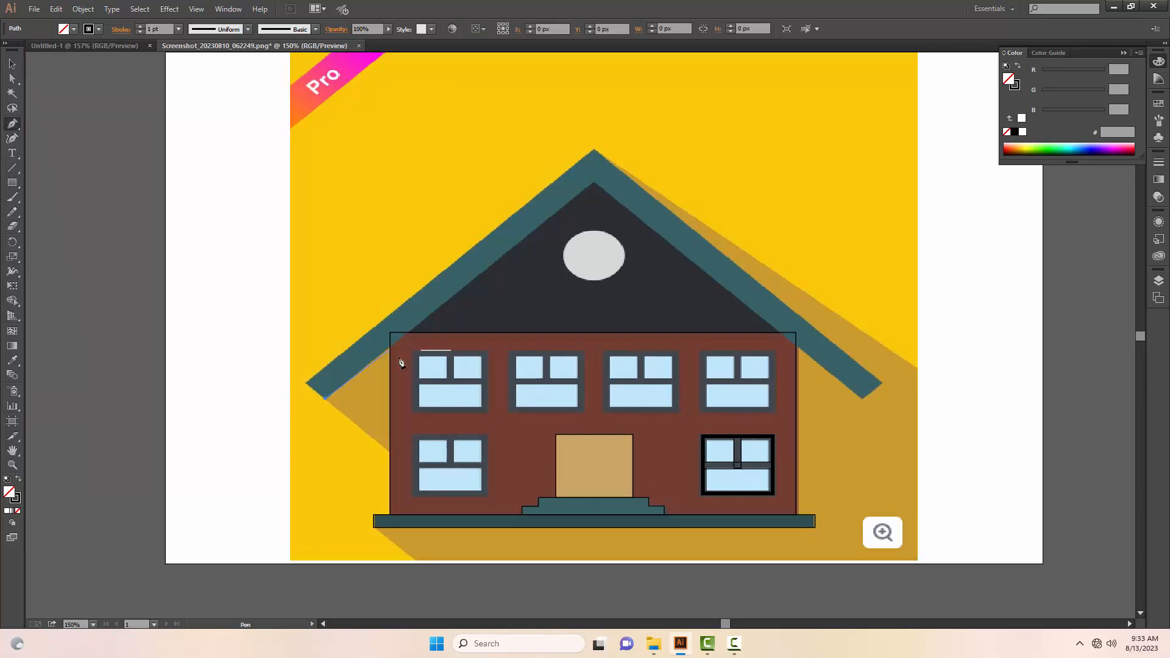
{"action": "left_click", "coordinate": [592, 182]}
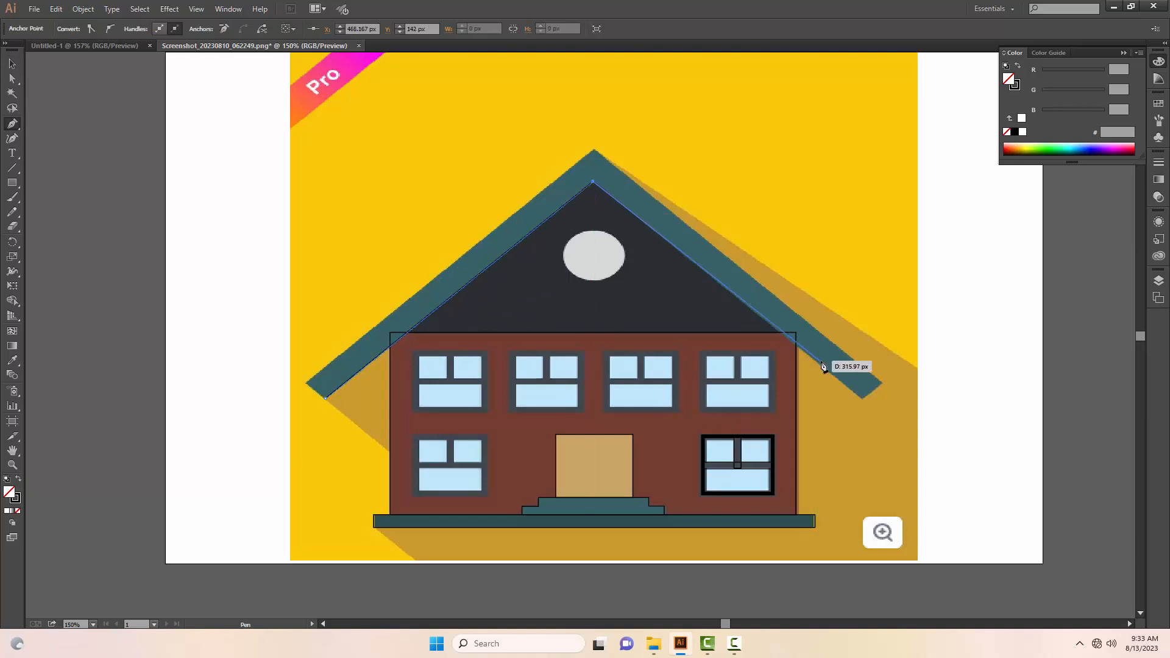
{"action": "left_click", "coordinate": [860, 397]}
{"action": "key", "text": "ctrl+z"}
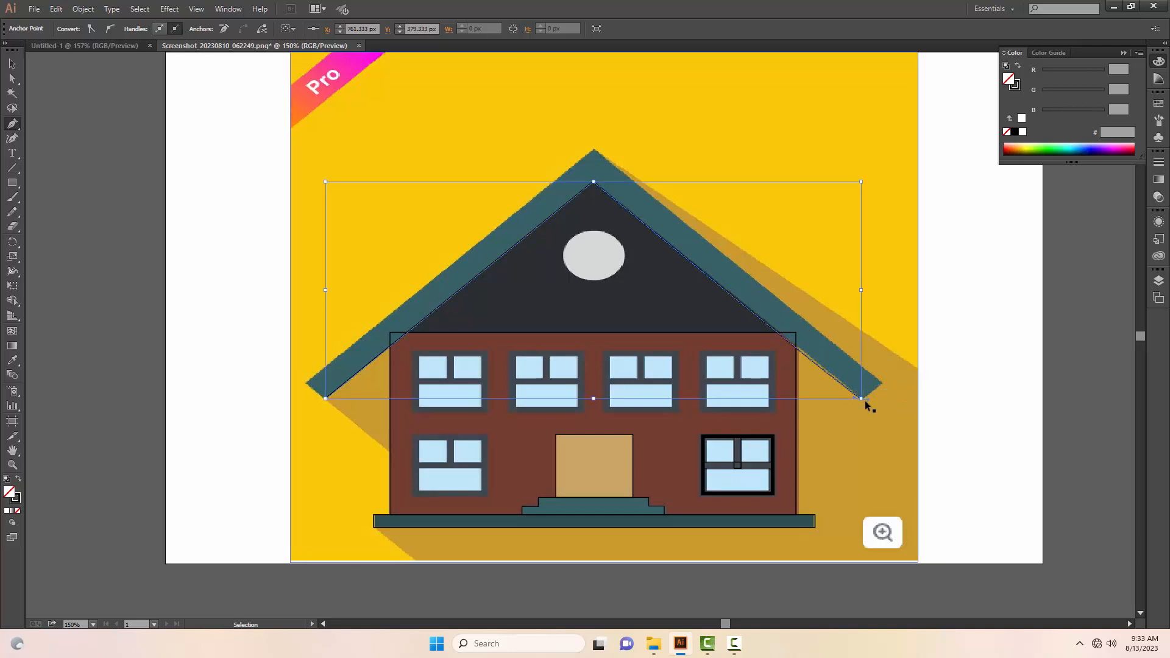
{"action": "left_click", "coordinate": [861, 399]}
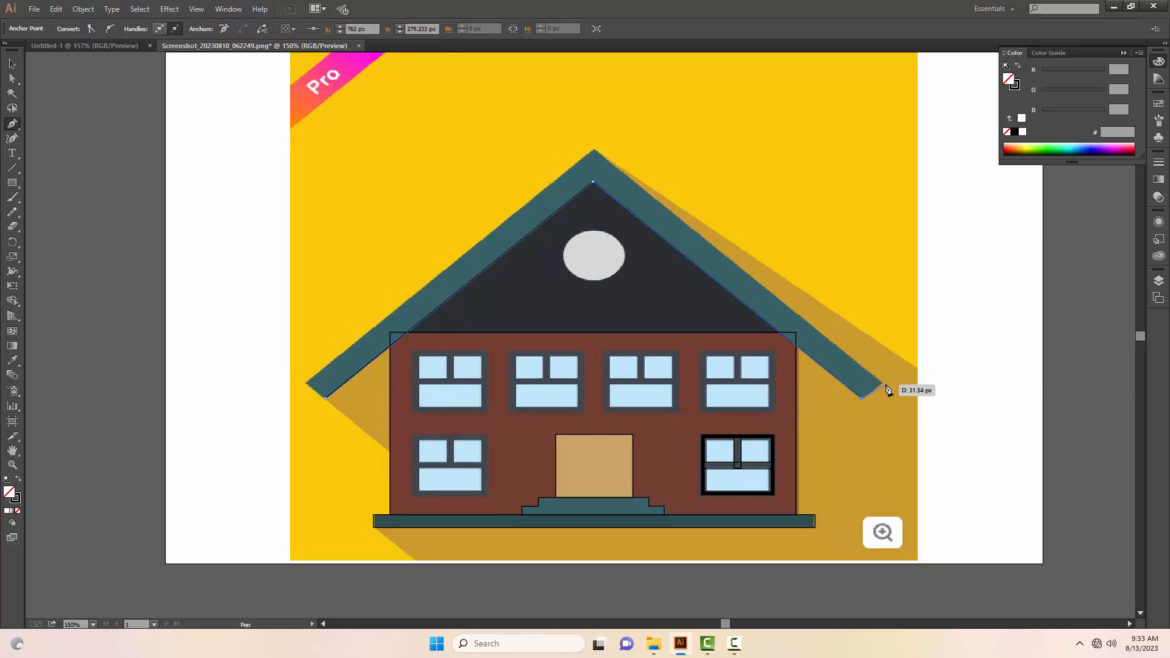
{"action": "left_click", "coordinate": [594, 151]}
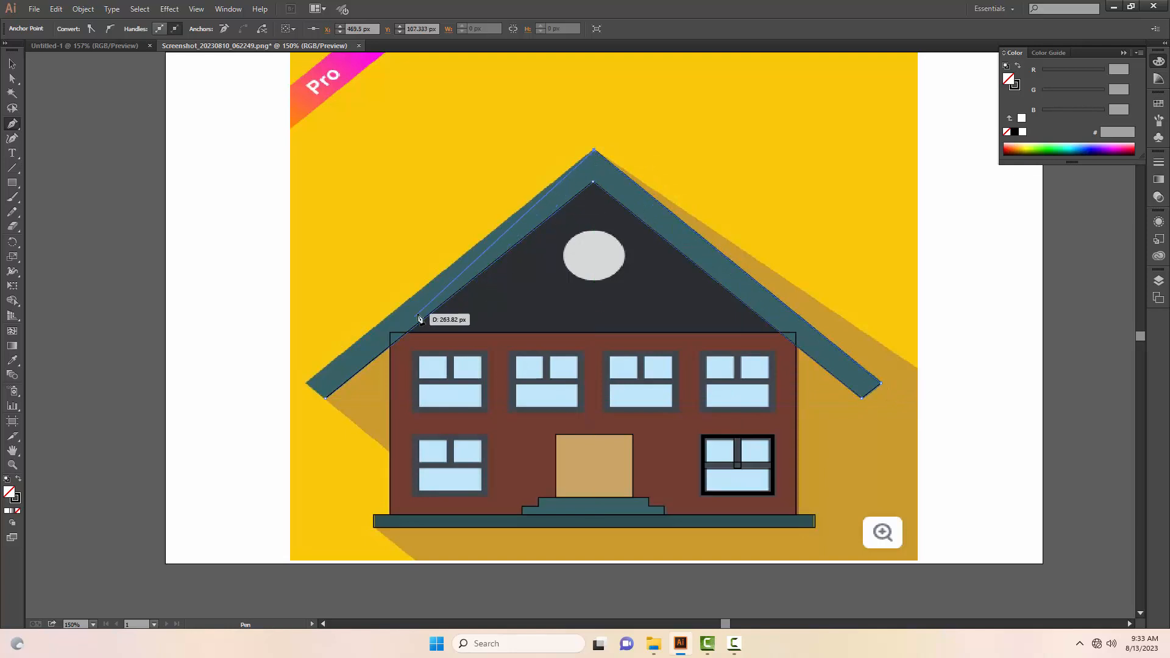
{"action": "left_click", "coordinate": [306, 382]}
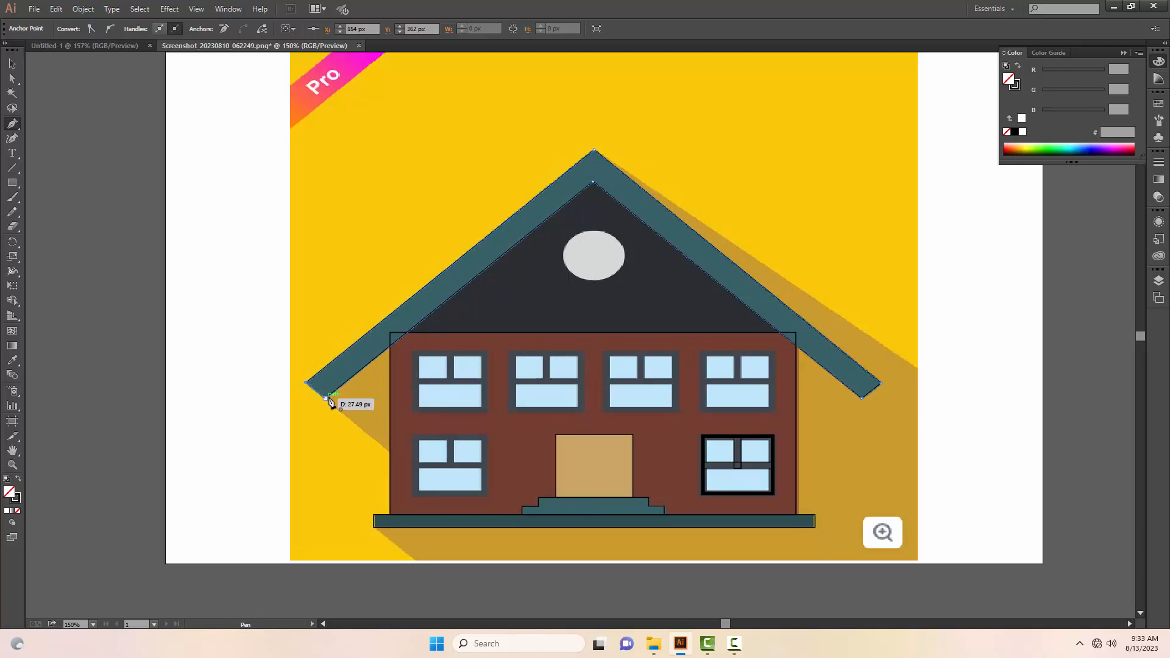
{"action": "left_click", "coordinate": [327, 398]}
{"action": "key", "text": "v"}
{"action": "left_click", "coordinate": [259, 386]}
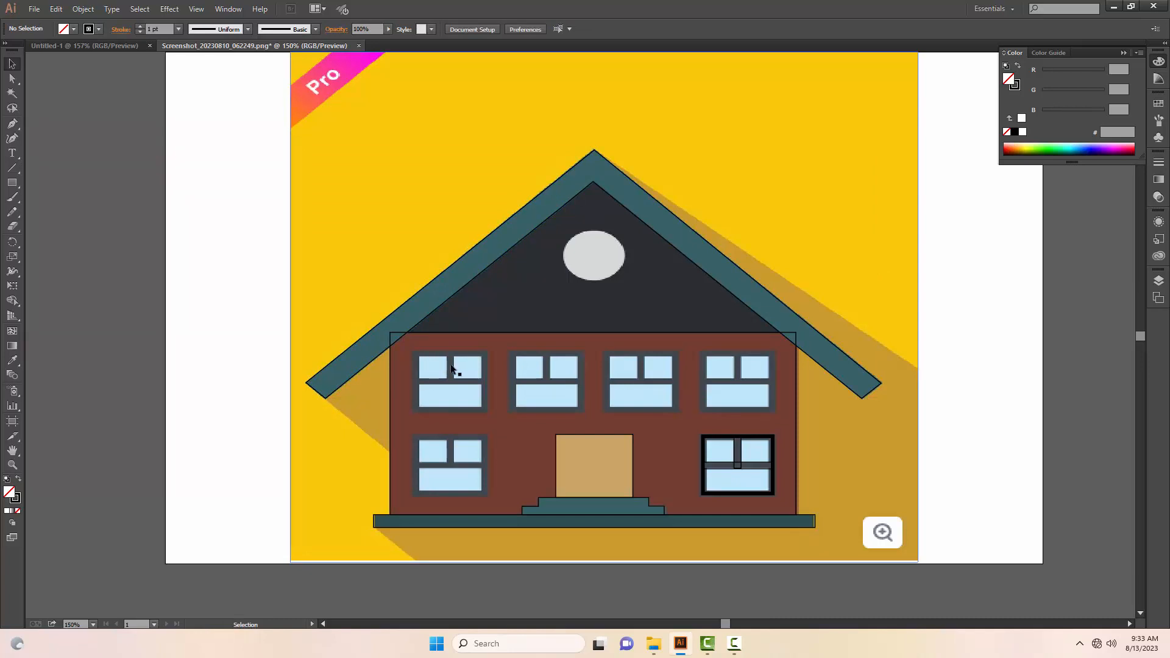
Step: Trace the dark gable as a closed Pen tool triangle from the inner roof peak down to the wall's top edge
{"action": "key", "text": "p"}
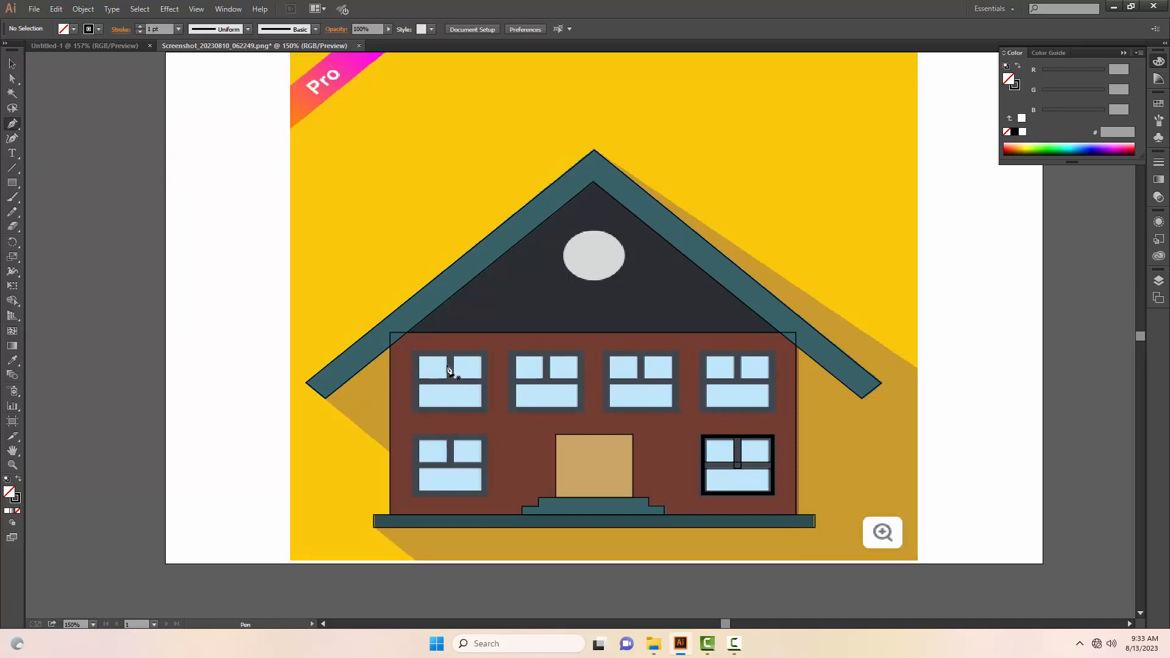
{"action": "left_click", "coordinate": [407, 333]}
{"action": "left_click", "coordinate": [593, 182]}
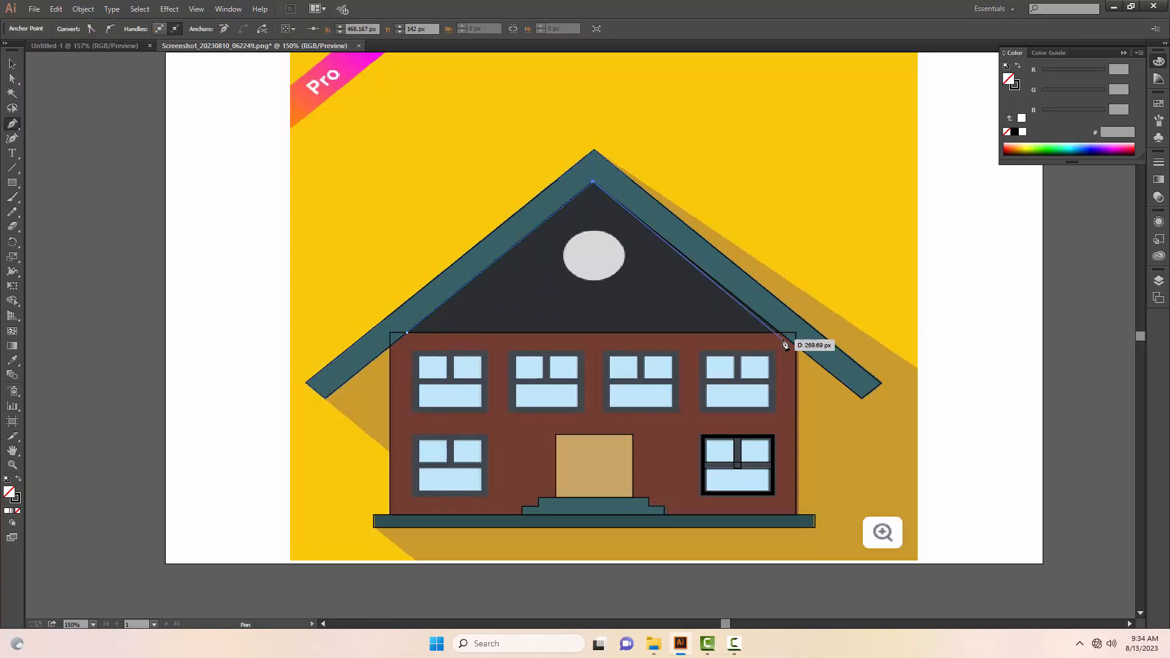
{"action": "left_click", "coordinate": [781, 334]}
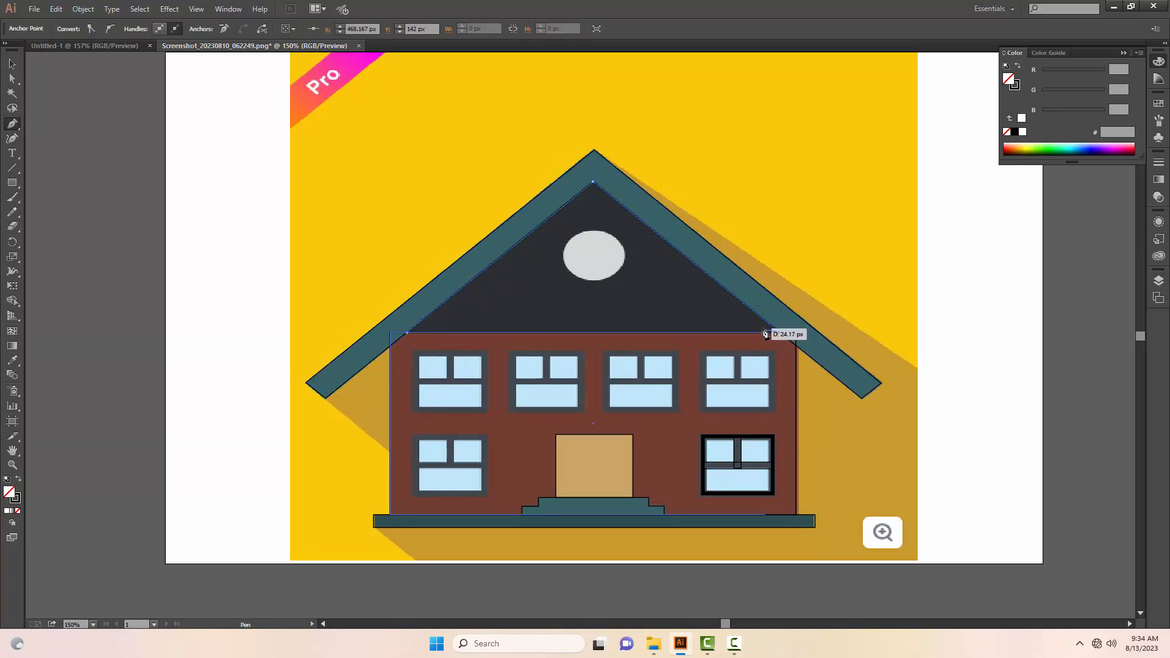
{"action": "key", "text": "v"}
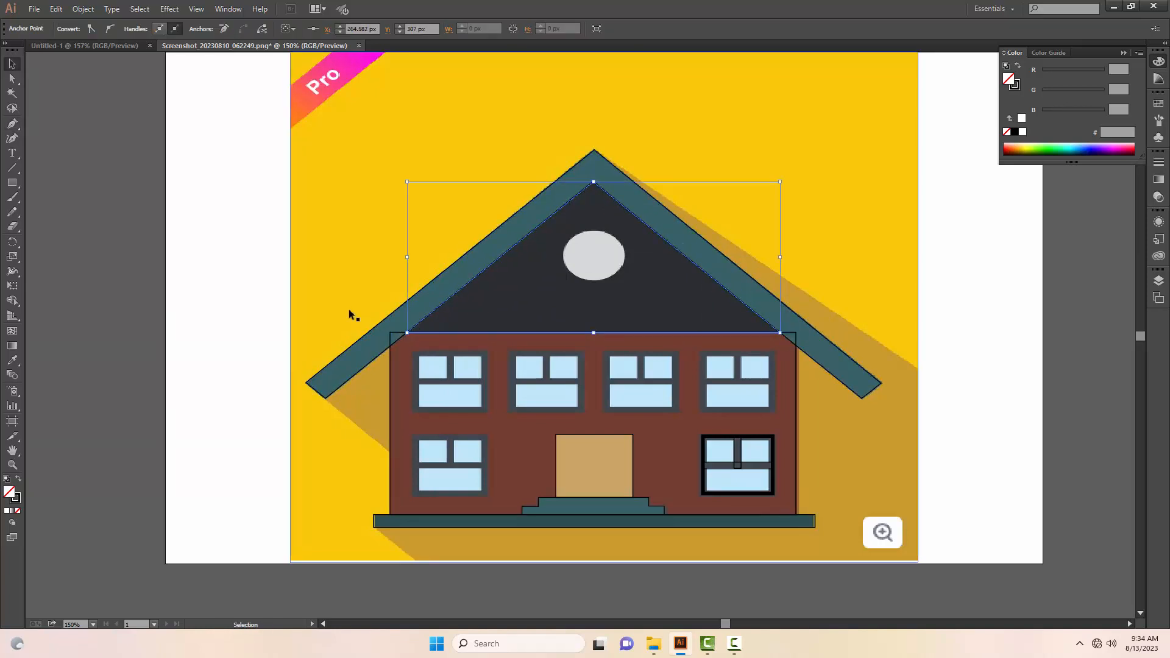
{"action": "left_click", "coordinate": [235, 281]}
Step: Draw an unfilled ellipse about 63 by 55 px over the round gable window and nudge it into alignment
{"action": "key", "text": "m"}
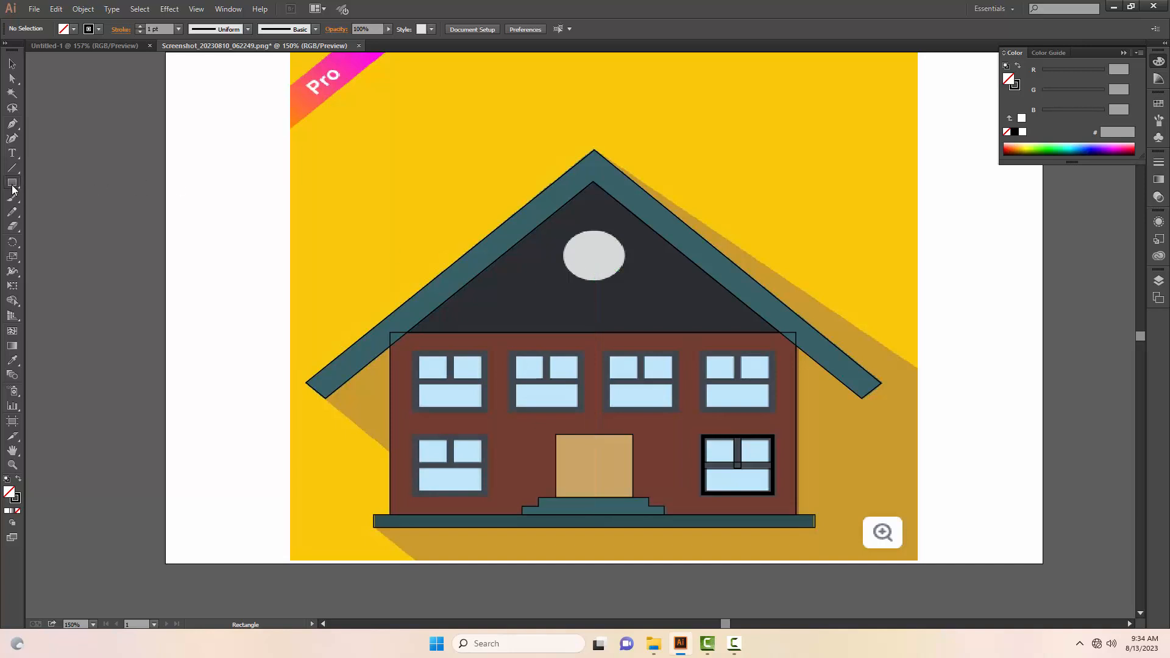
{"action": "left_click_drag", "start_coordinate": [12, 190], "coordinate": [49, 209]}
{"action": "left_click_drag", "start_coordinate": [593, 256], "coordinate": [621, 282]}
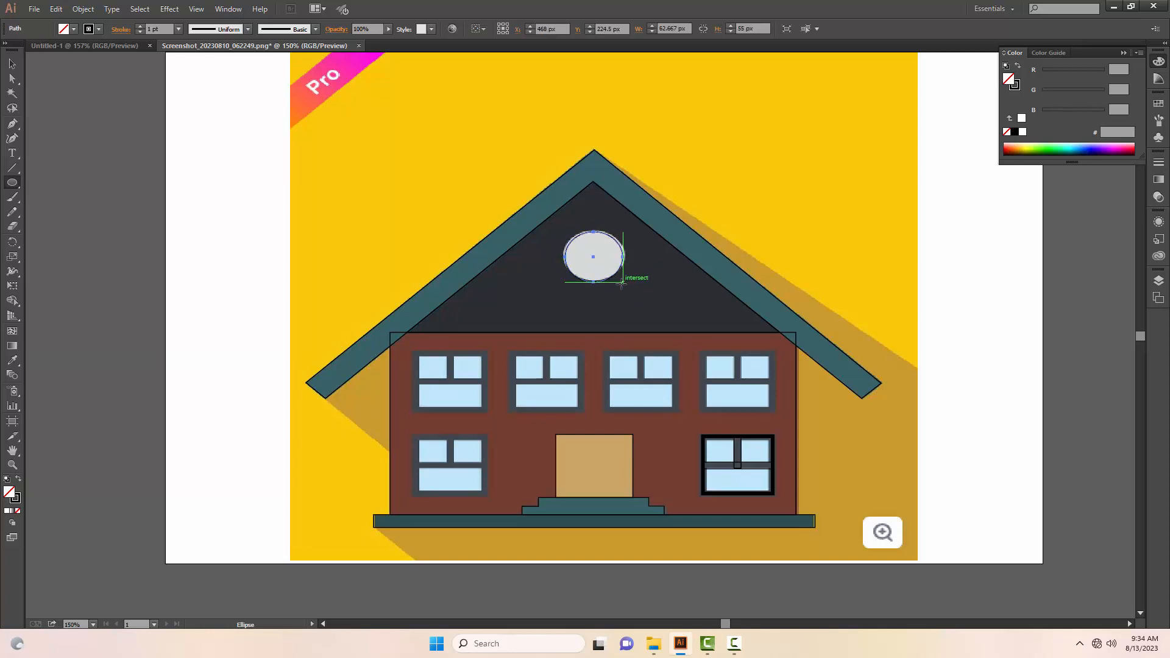
{"action": "key", "text": "Left"}
{"action": "key", "text": "v"}
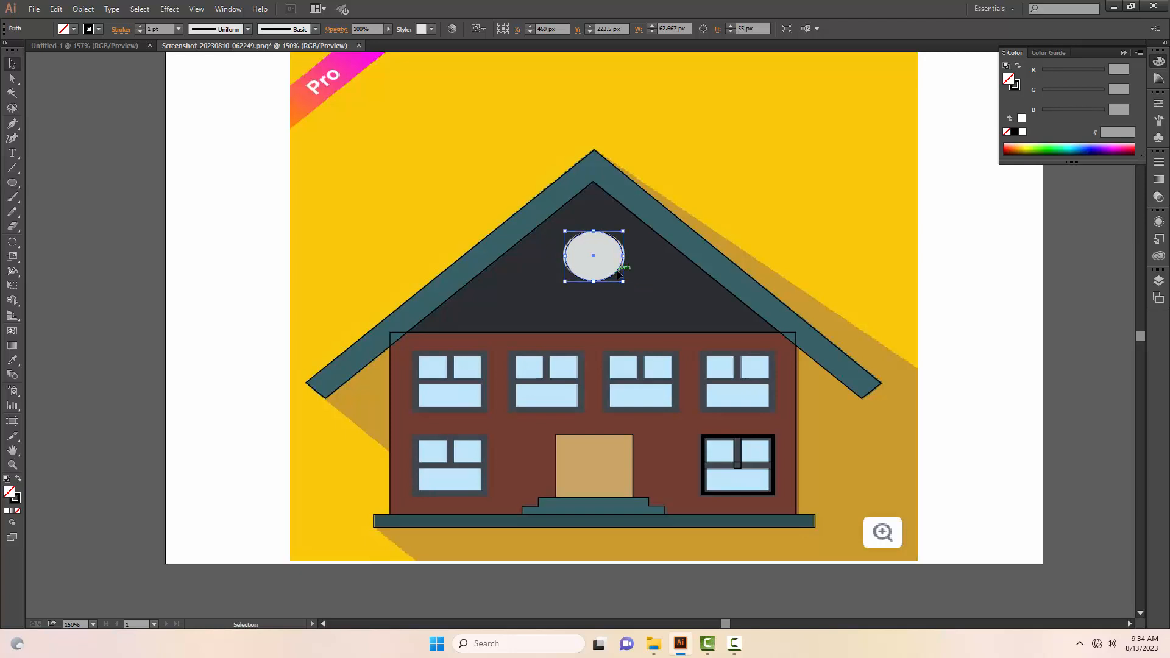
Step: Widen the gable window's ellipse on both sides to about 67.5 px to match the reference circle
{"action": "left_click_drag", "start_coordinate": [622, 256], "coordinate": [628, 255]}
{"action": "key", "text": "z"}
{"action": "left_click", "coordinate": [617, 268]}
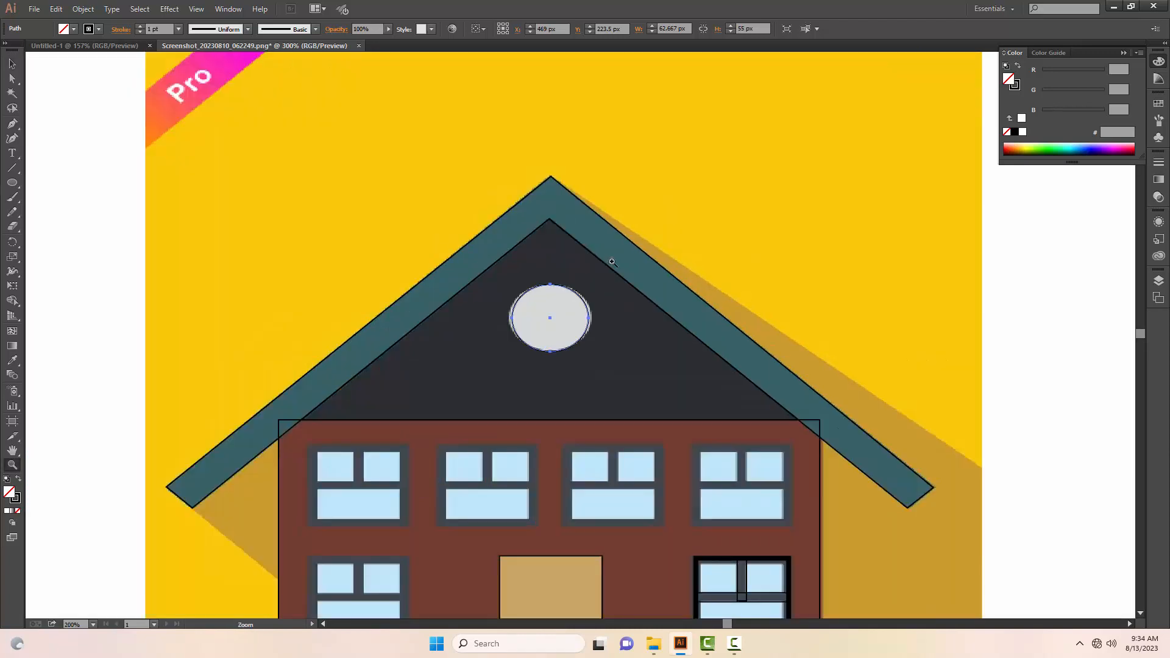
{"action": "left_click", "coordinate": [612, 262]}
{"action": "left_click", "coordinate": [487, 423]}
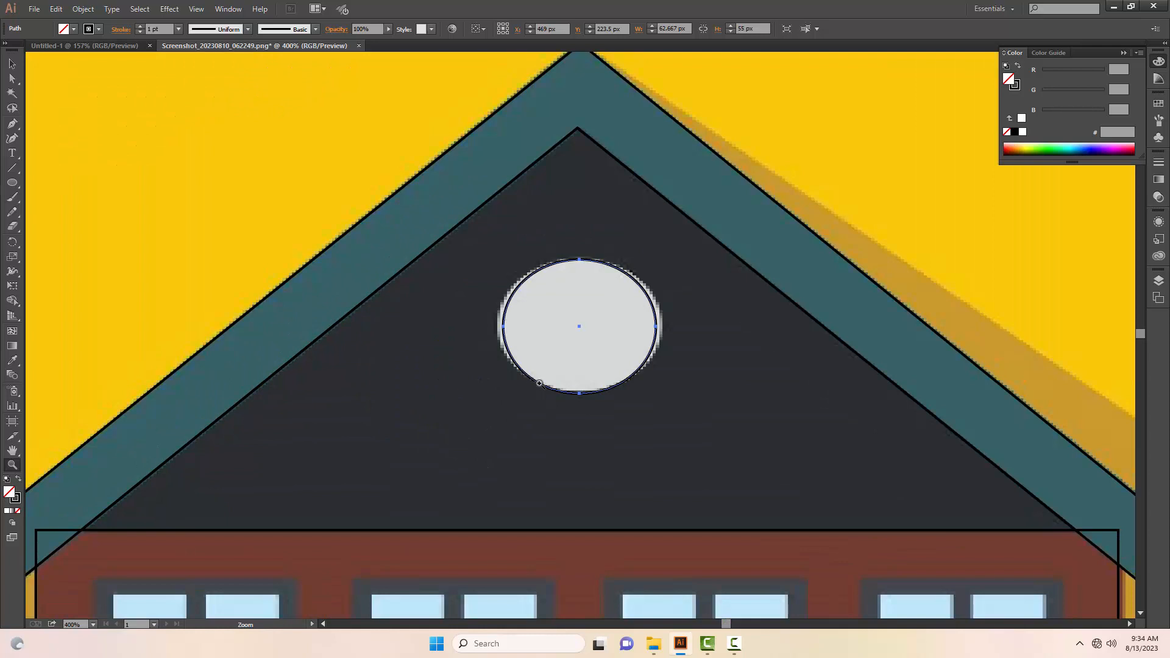
{"action": "key", "text": "v"}
{"action": "left_click_drag", "start_coordinate": [652, 326], "coordinate": [658, 327]}
{"action": "left_click_drag", "start_coordinate": [503, 327], "coordinate": [495, 328]}
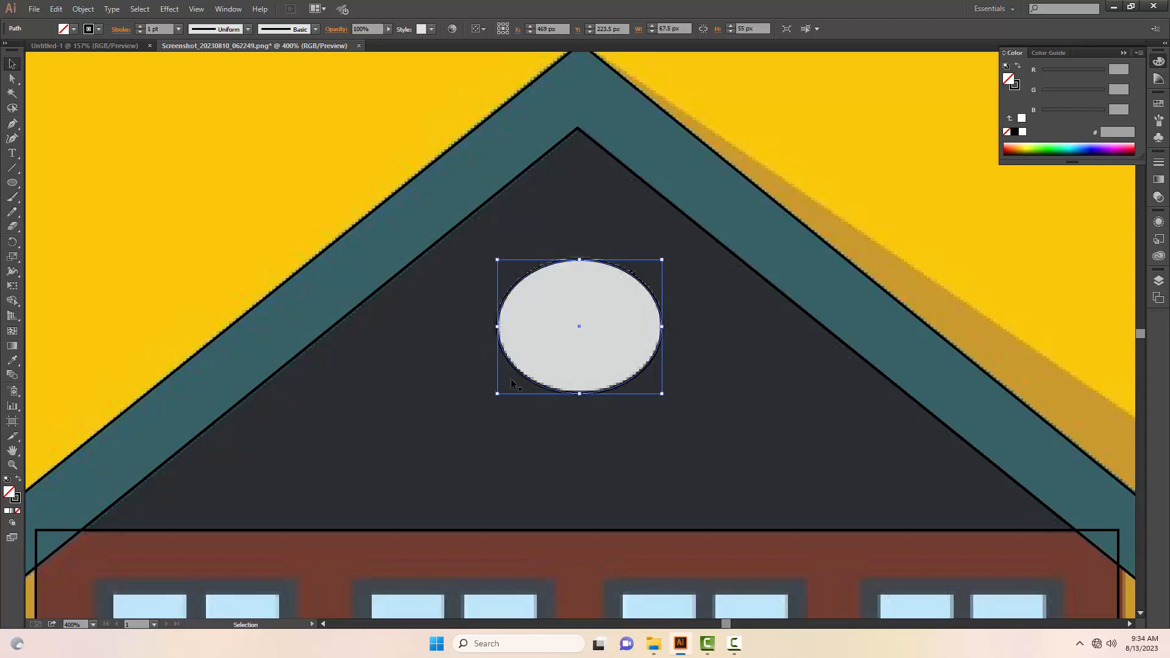
Step: Trace the large cast shadow with the Pen tool from the base strip's lower-left corner along the image's bottom and right edges to the roof peak
{"action": "key", "text": "z"}
{"action": "left_click", "coordinate": [529, 379], "text": "alt"}
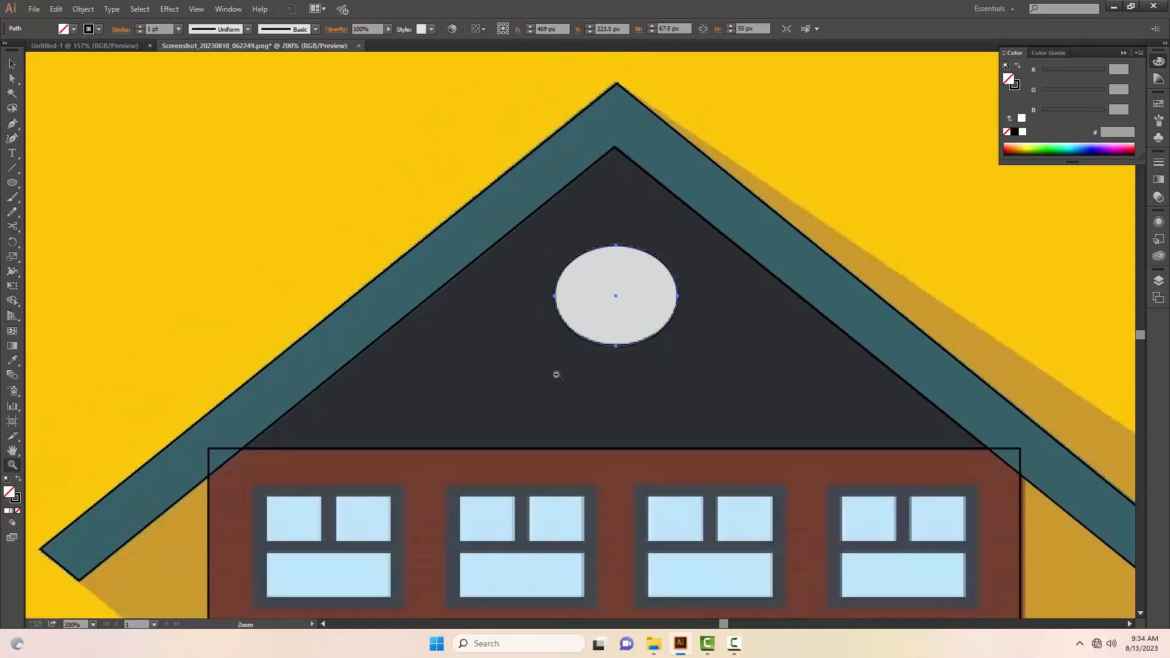
{"action": "left_click", "coordinate": [553, 373], "text": "alt"}
{"action": "left_click", "coordinate": [597, 361], "text": "alt"}
{"action": "left_click_drag", "start_coordinate": [596, 363], "coordinate": [499, 347]}
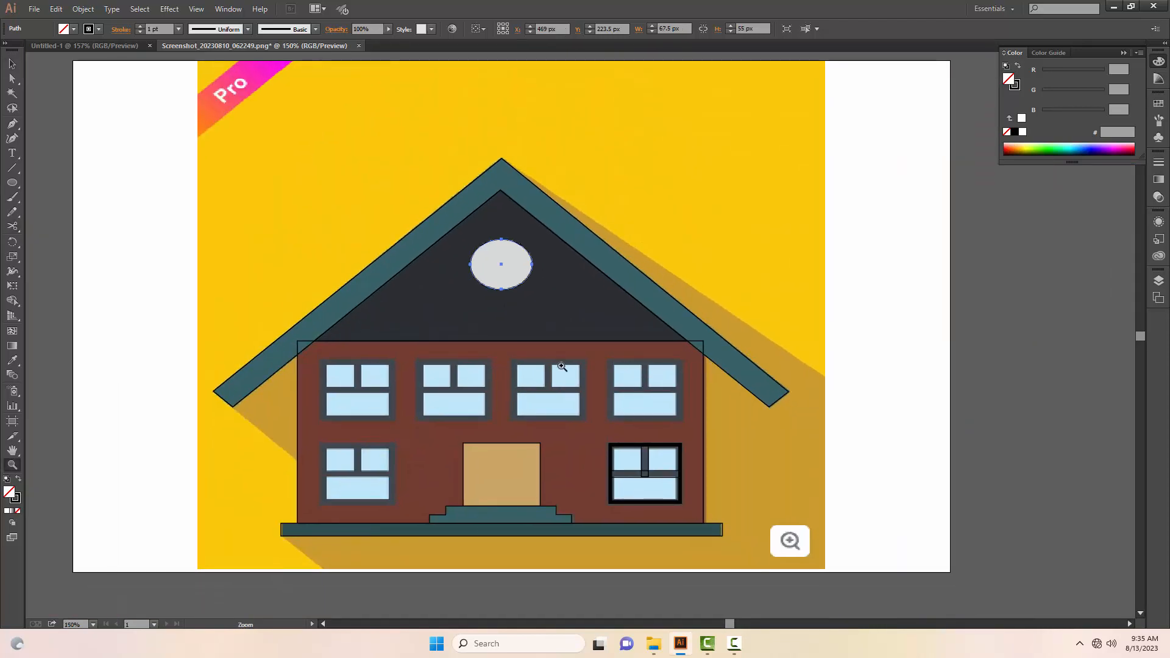
{"action": "left_click", "coordinate": [561, 365], "text": "alt"}
{"action": "left_click_drag", "start_coordinate": [536, 396], "coordinate": [538, 376]}
{"action": "key", "text": "v"}
{"action": "key", "text": "p"}
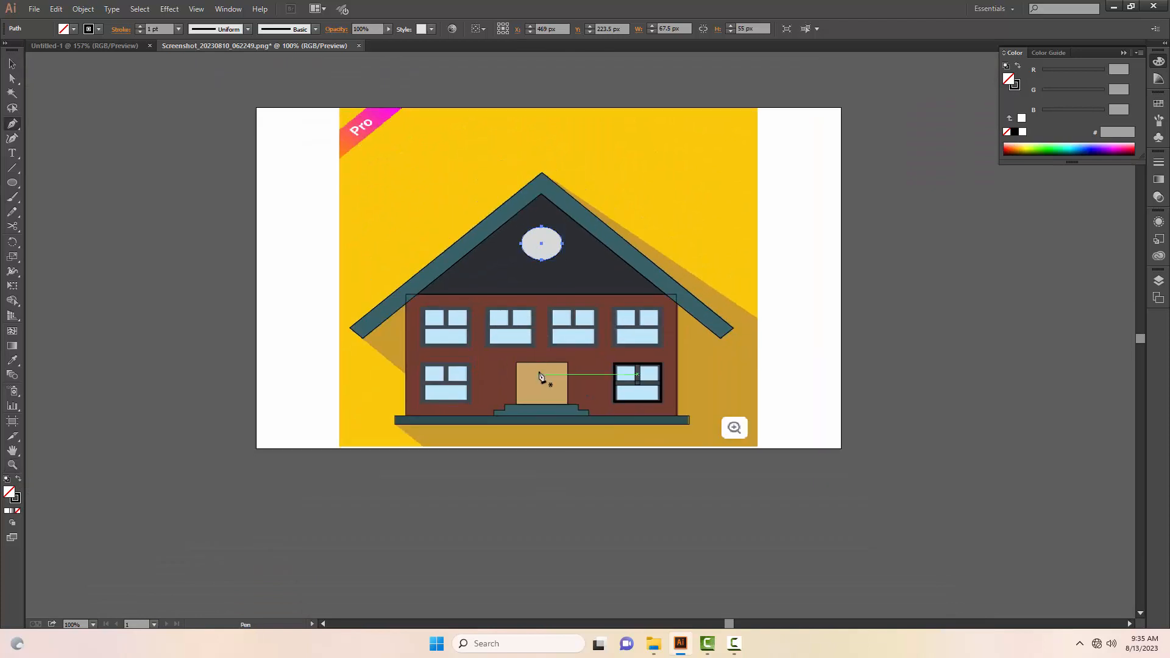
{"action": "left_click", "coordinate": [395, 424]}
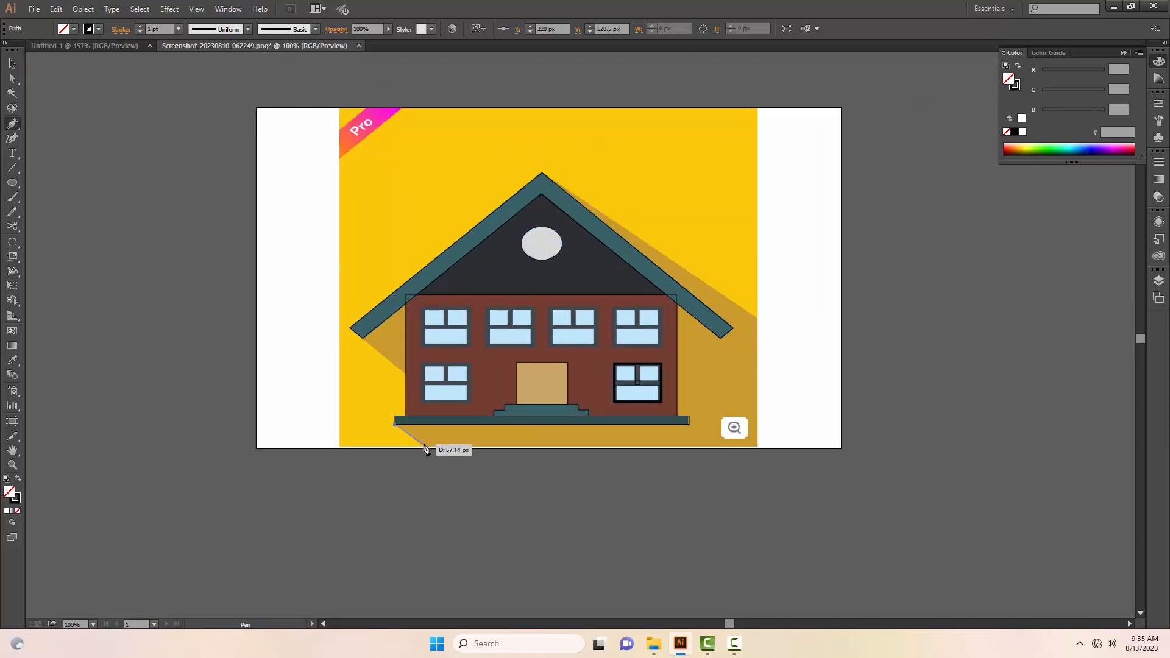
{"action": "left_click", "coordinate": [423, 448]}
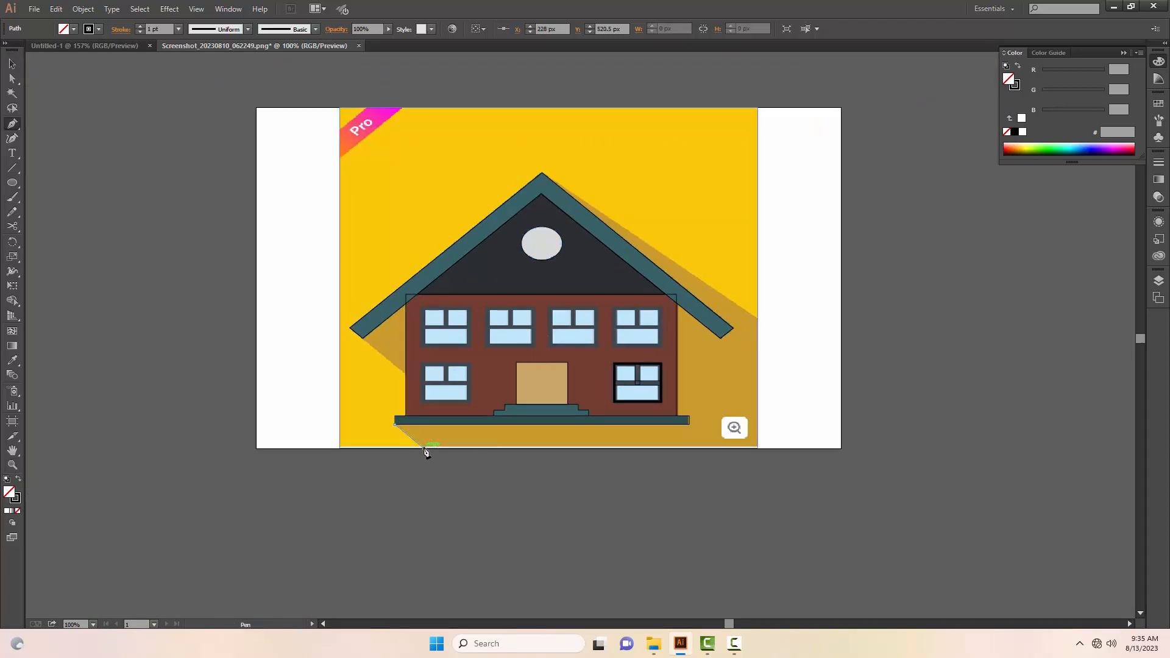
{"action": "left_click", "coordinate": [758, 448]}
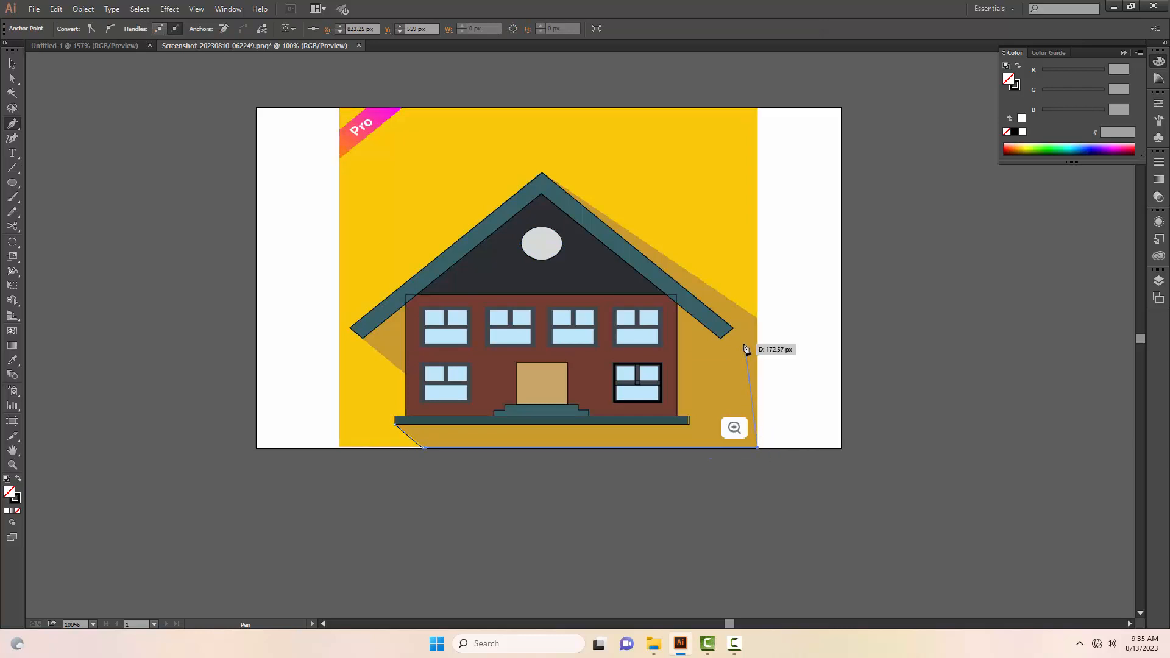
{"action": "left_click", "coordinate": [757, 316]}
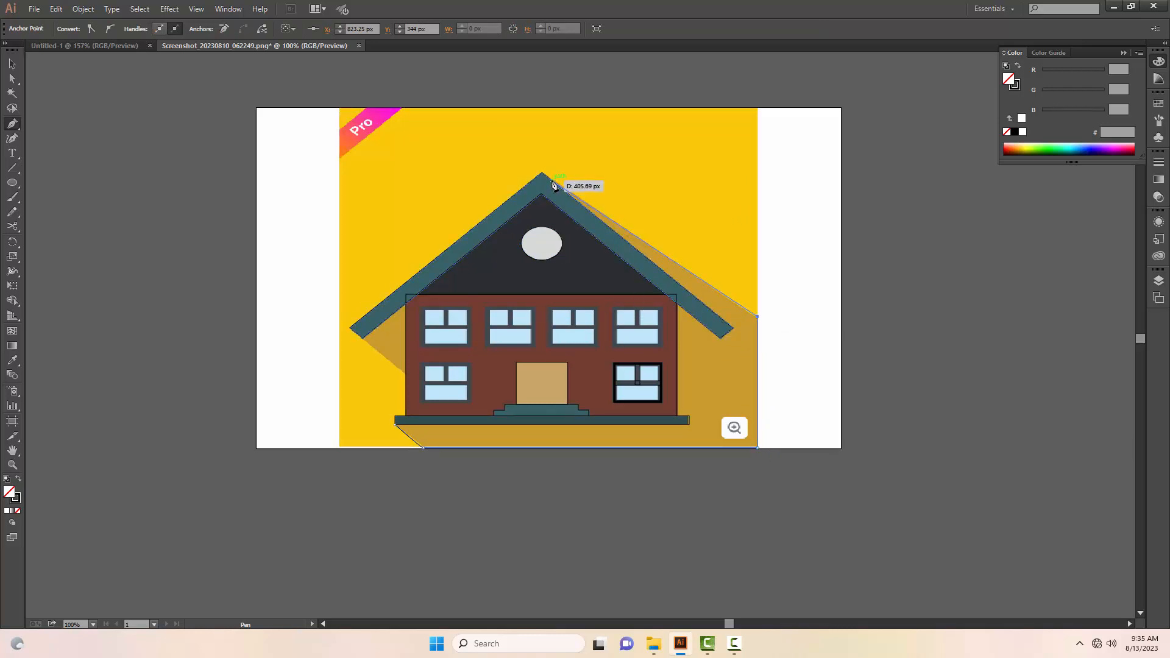
{"action": "left_click", "coordinate": [552, 180]}
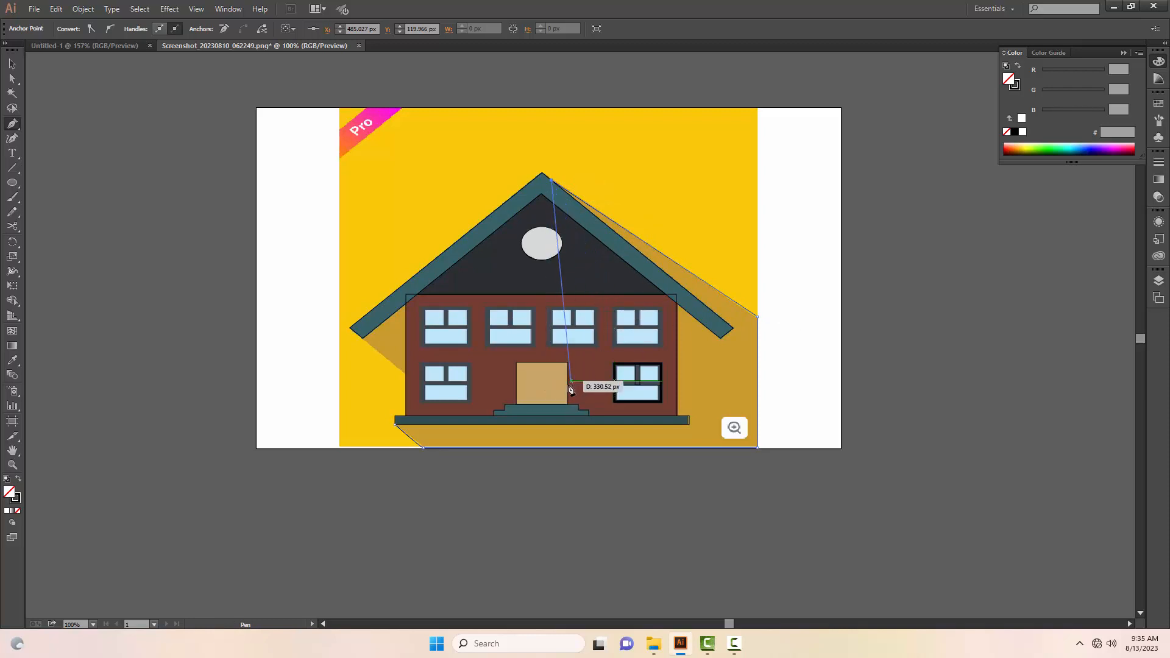
{"action": "key", "text": "v"}
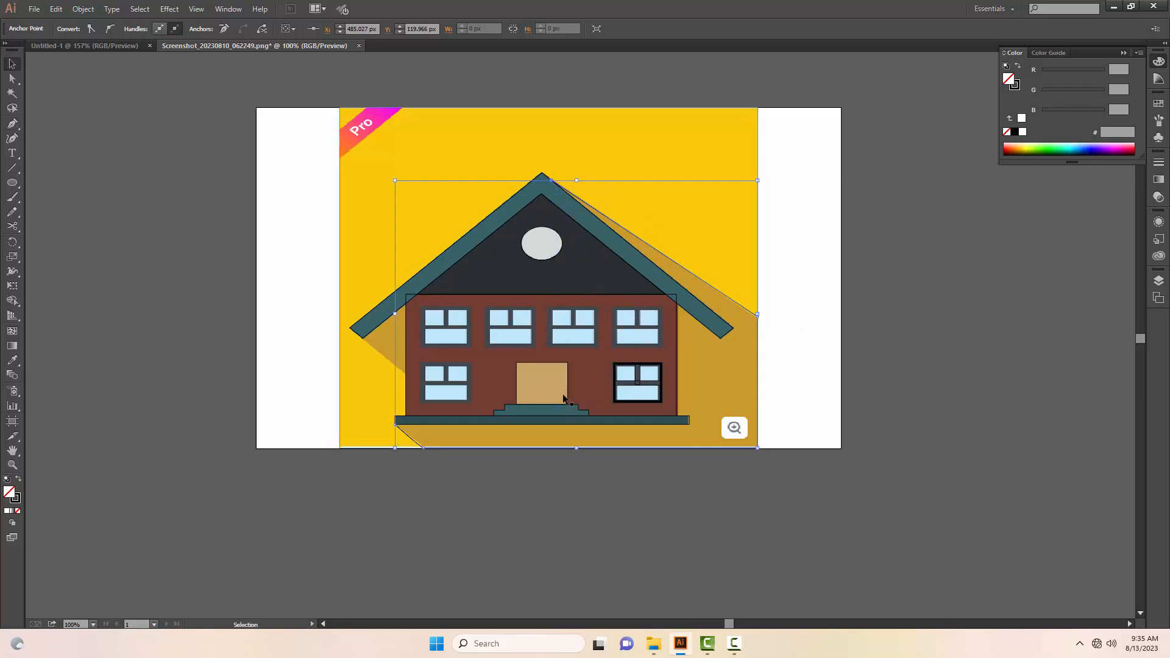
{"action": "left_click", "coordinate": [551, 513]}
Step: Trace the small shadow under the left eave as a closed Pen tool path between the roof corner and the wall edge
{"action": "key", "text": "p"}
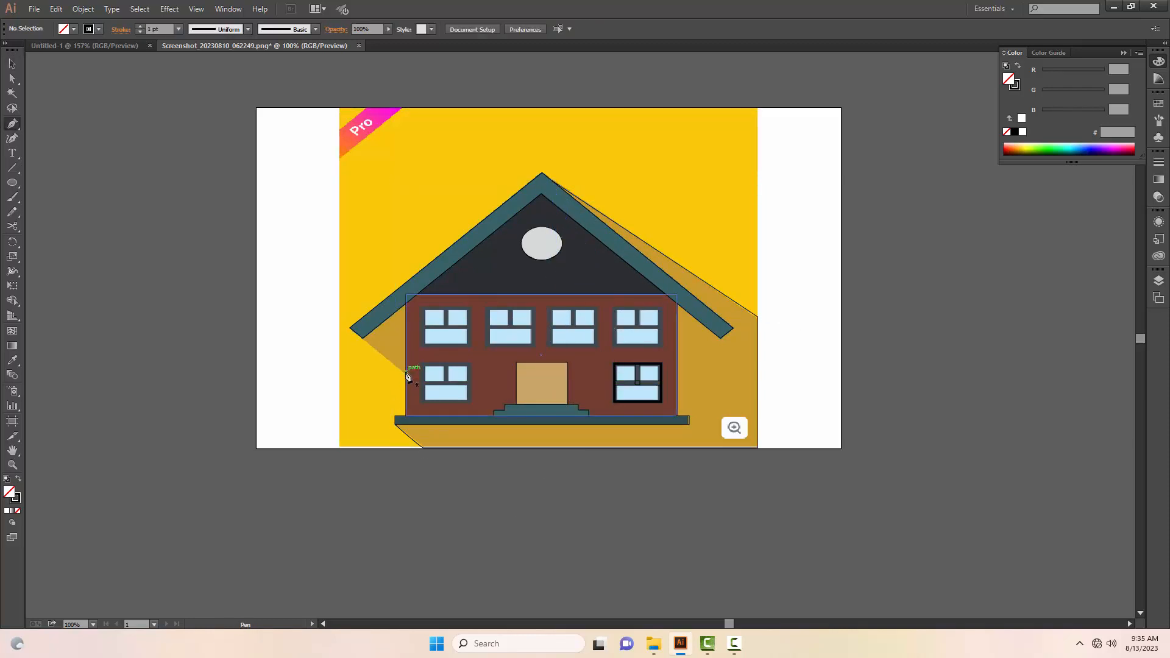
{"action": "left_click", "coordinate": [406, 374]}
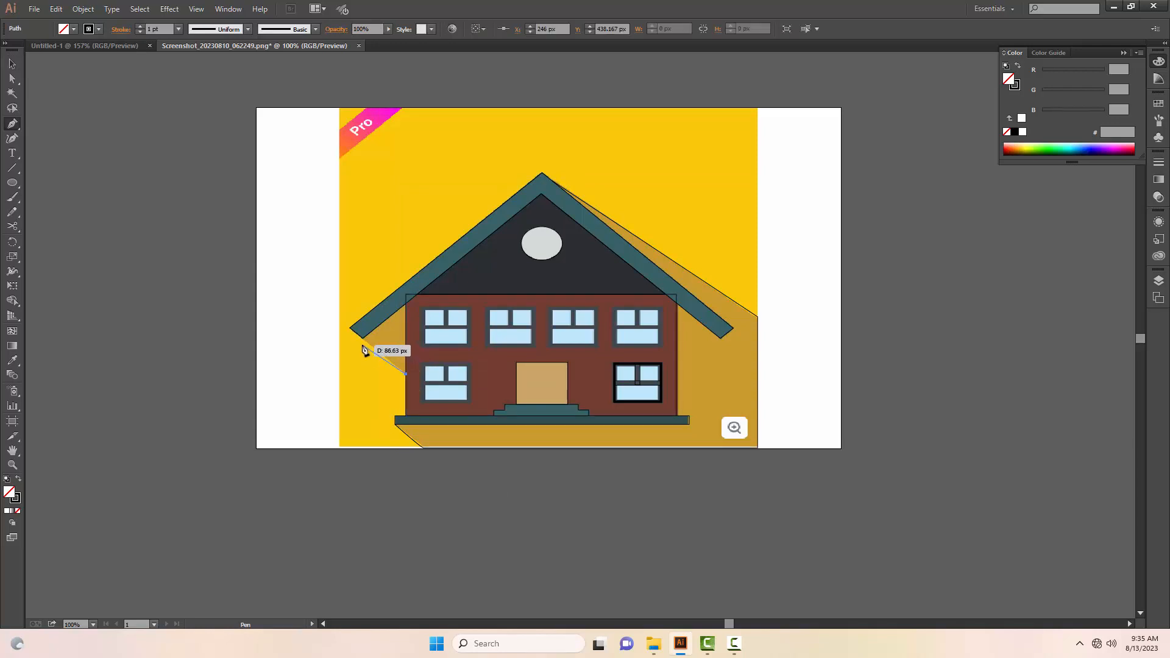
{"action": "left_click", "coordinate": [363, 337]}
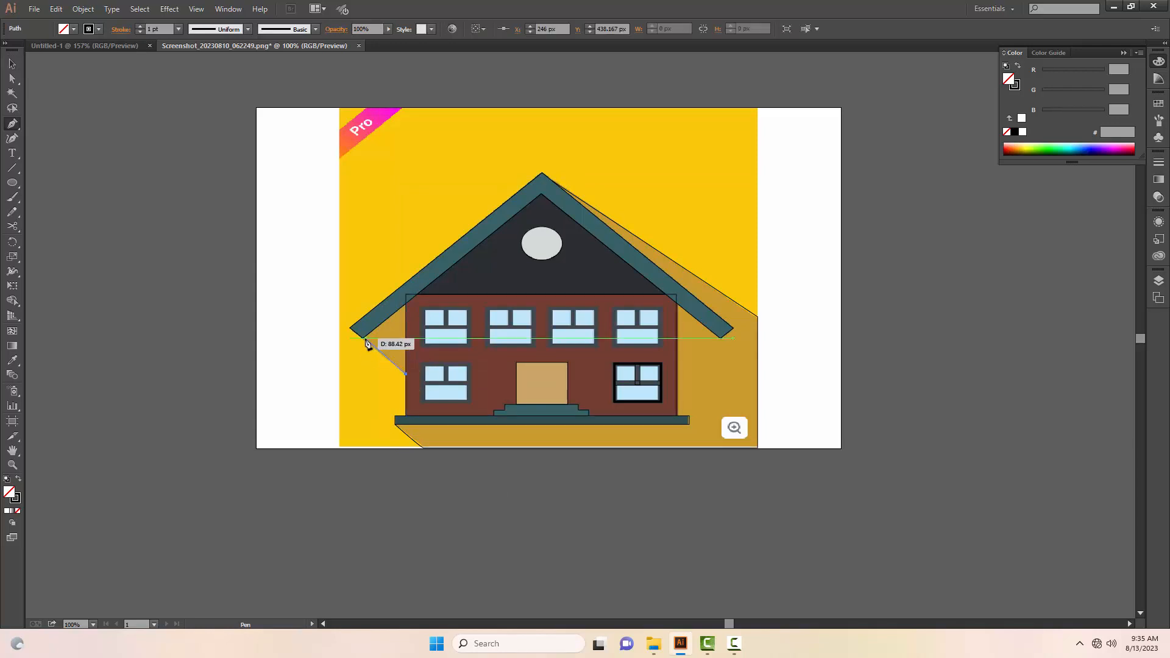
{"action": "left_click", "coordinate": [406, 303]}
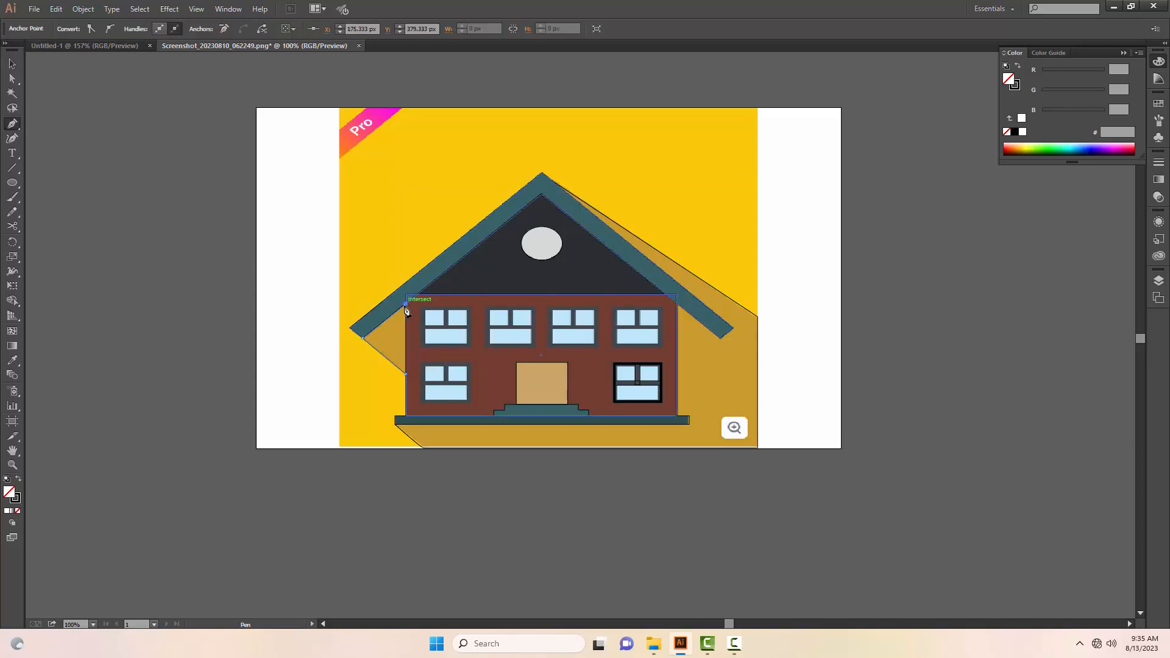
{"action": "left_click", "coordinate": [406, 375]}
{"action": "key", "text": "v"}
{"action": "left_click", "coordinate": [279, 380]}
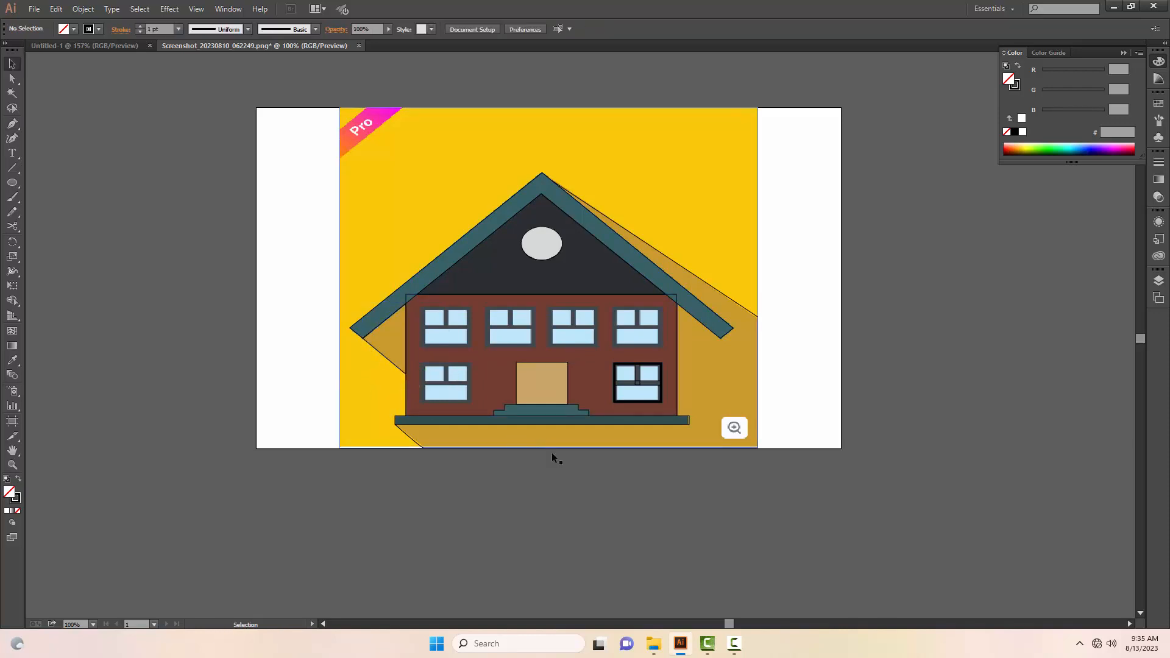
Step: Move the reference image off the artboard to the right, beside the traced house outlines
{"action": "key", "text": "z"}
{"action": "left_click", "coordinate": [581, 363], "text": "alt"}
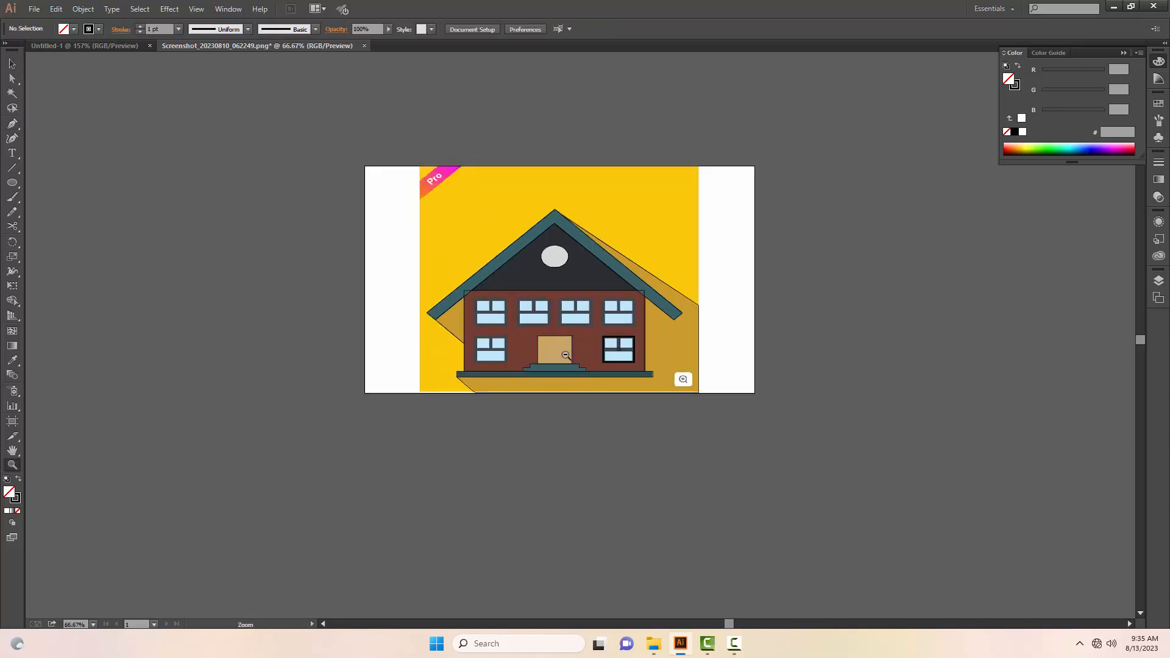
{"action": "left_click", "coordinate": [478, 423], "text": "alt"}
{"action": "key", "text": "v"}
{"action": "left_click_drag", "start_coordinate": [423, 262], "coordinate": [699, 286]}
{"action": "left_click", "coordinate": [580, 478]}
Step: Give the lower window rectangle of the traced house a 4 pt stroke in near-white F9F4F4
{"action": "left_click", "coordinate": [342, 335]}
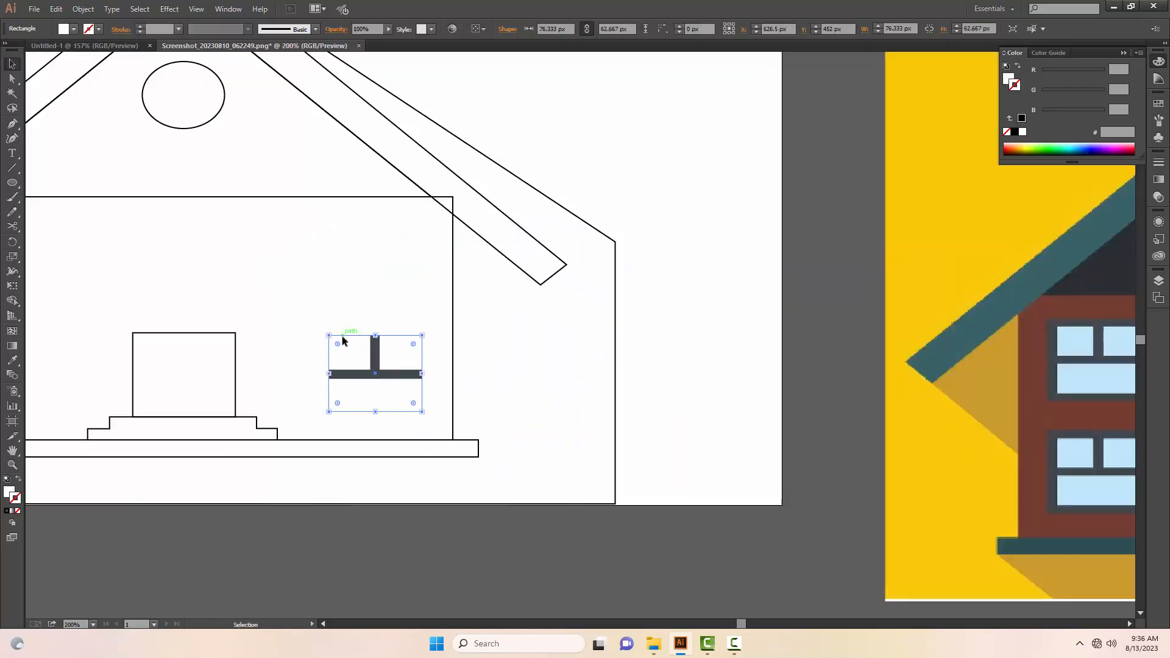
{"action": "left_click", "coordinate": [178, 30]}
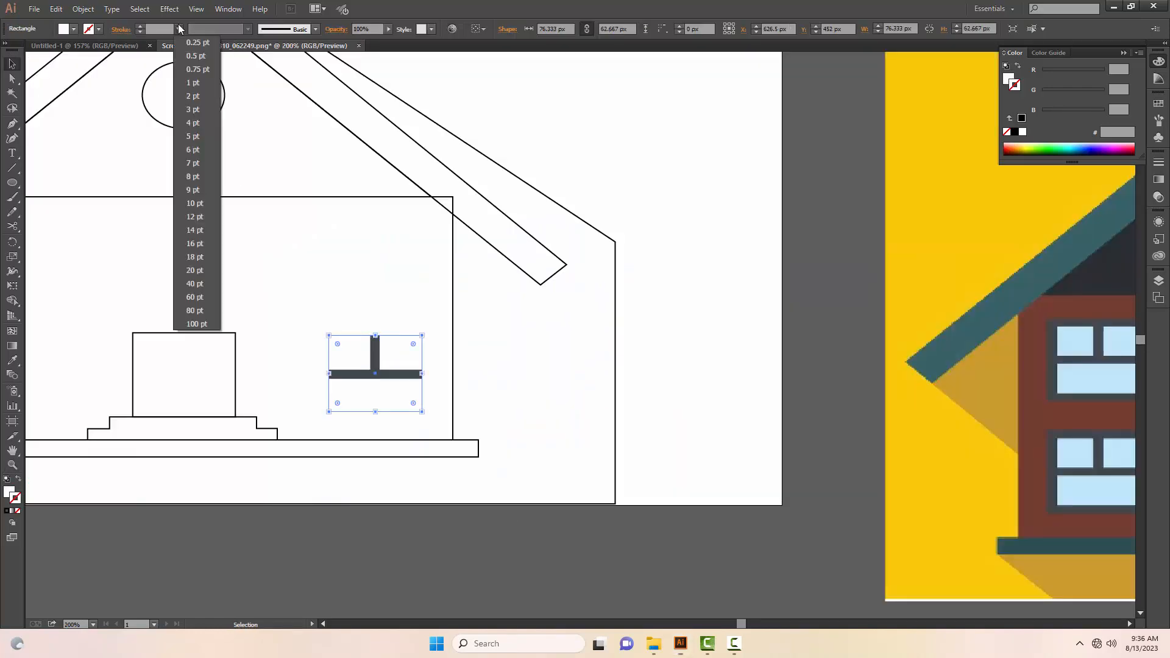
{"action": "left_click", "coordinate": [198, 123]}
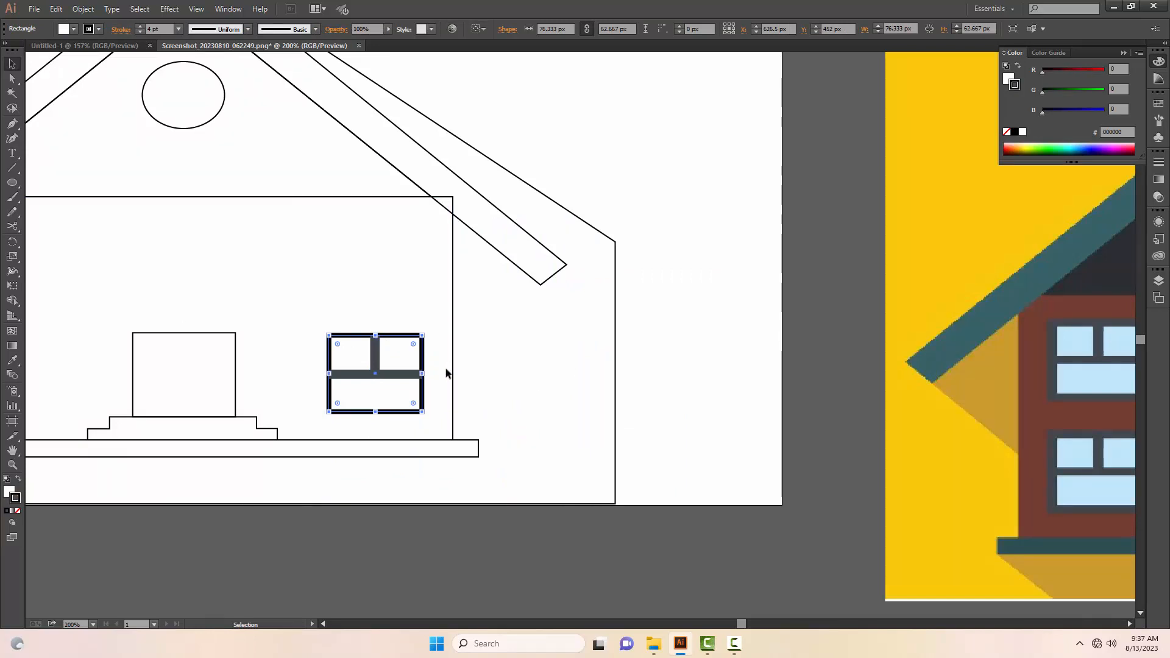
{"action": "double_click", "coordinate": [15, 500]}
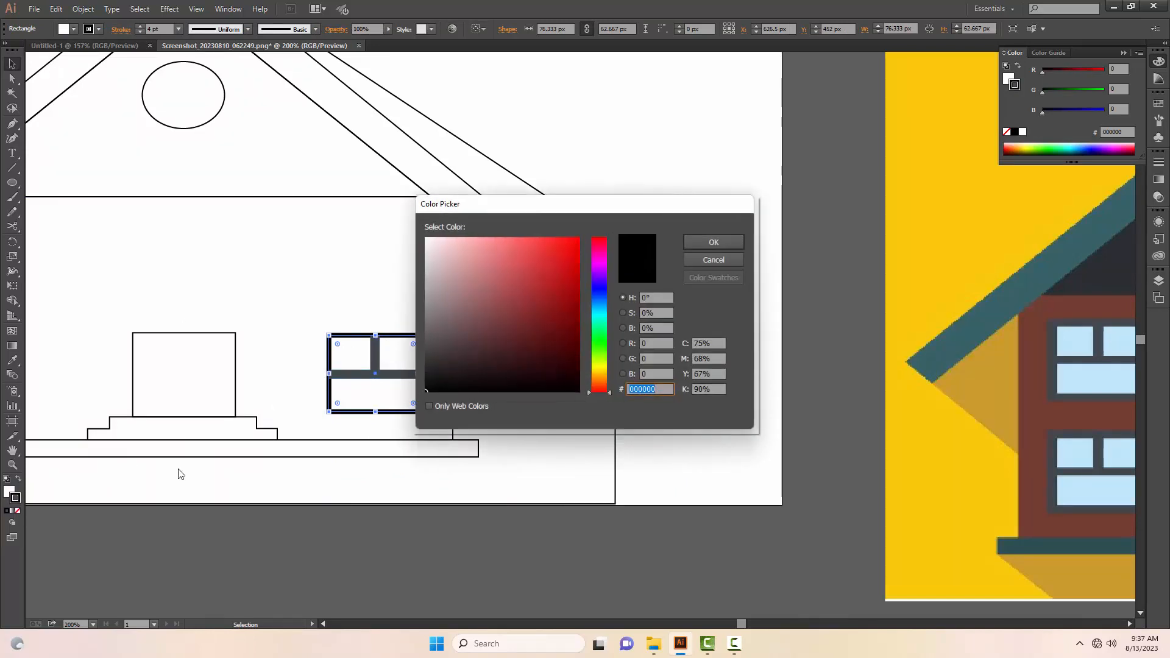
{"action": "left_click", "coordinate": [430, 240]}
{"action": "left_click", "coordinate": [714, 243]}
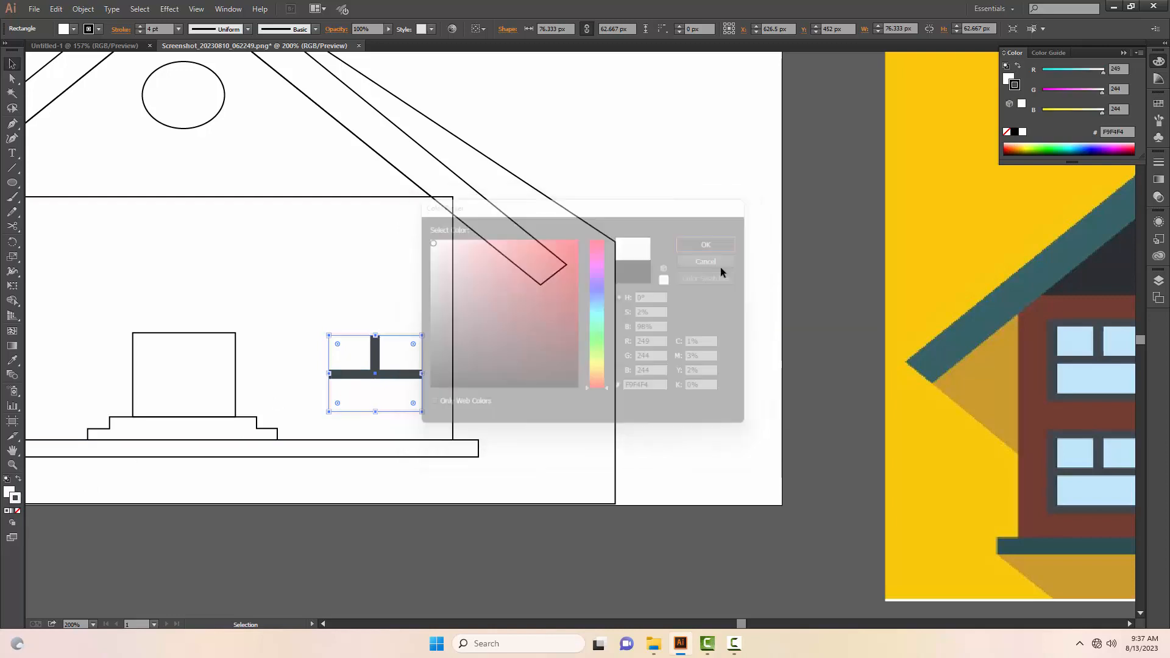
Step: Fill the house wall rectangle with the brown sampled from the reference wall and send it to the back
{"action": "left_click", "coordinate": [451, 332]}
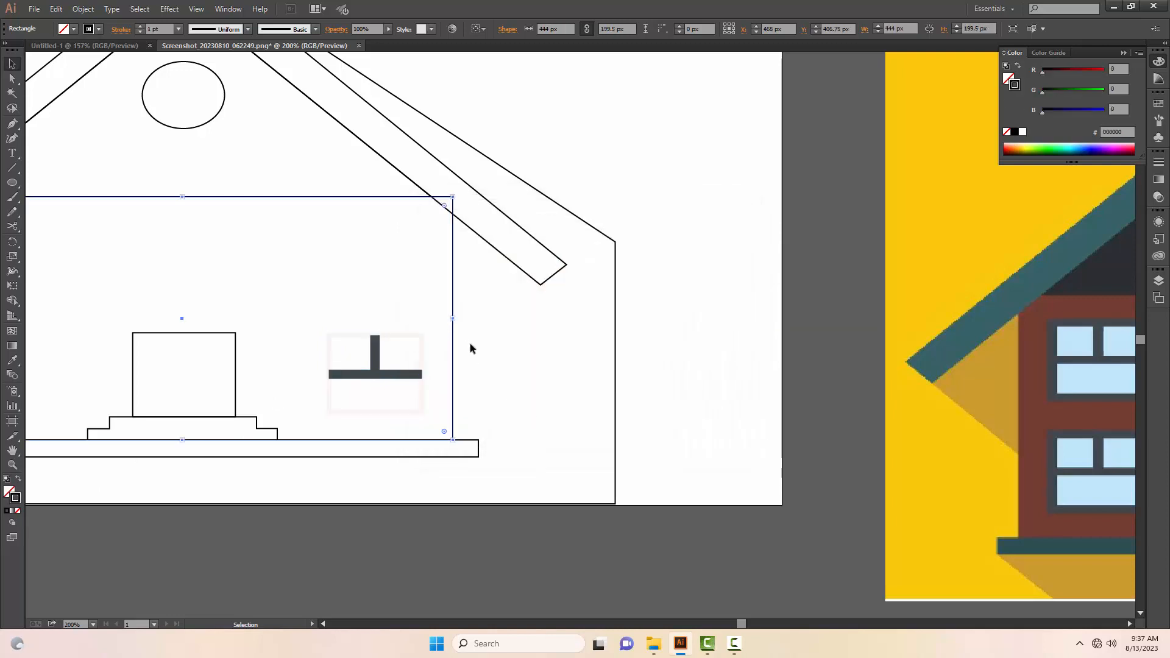
{"action": "key", "text": "i"}
{"action": "left_click", "coordinate": [1038, 410]}
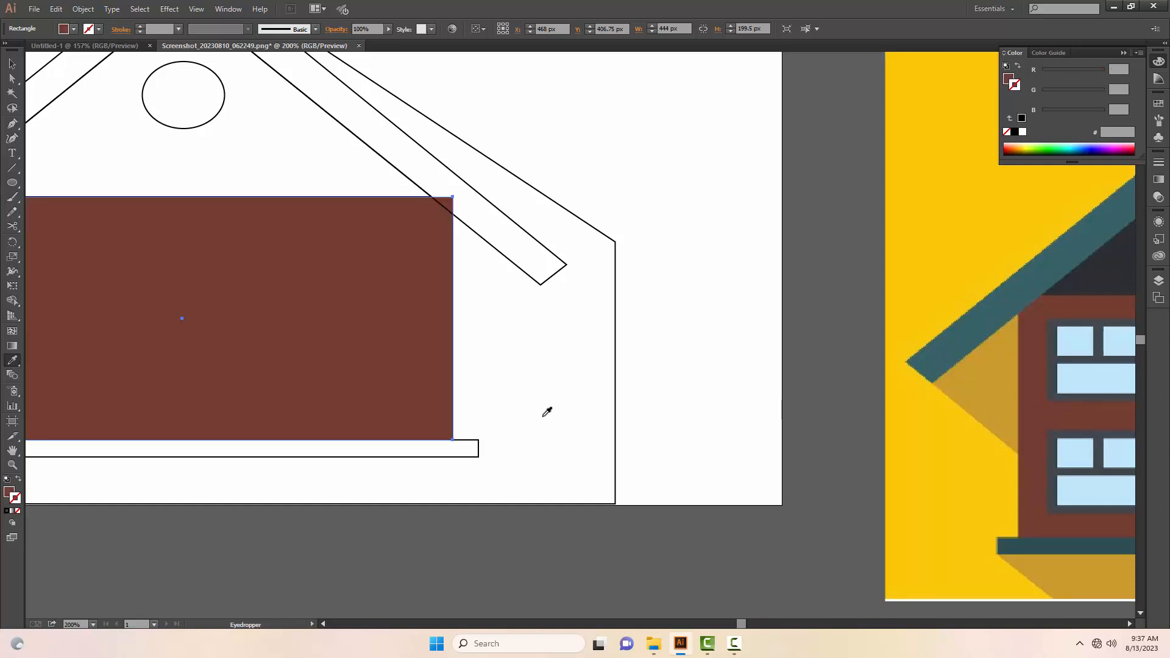
{"action": "key", "text": "v"}
{"action": "right_click", "coordinate": [393, 349]}
{"action": "mouse_move", "coordinate": [481, 527]}
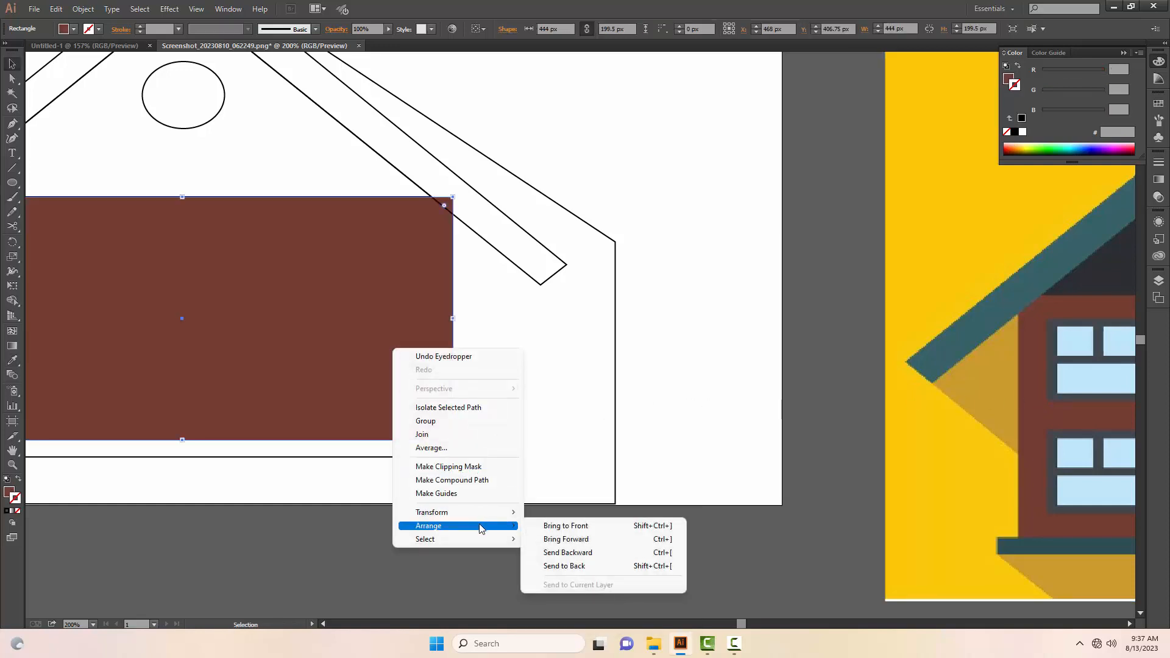
{"action": "left_click", "coordinate": [579, 566]}
Step: Widen the window's horizontal bar on both sides to about 80.25 px and extend its vertical bar up to the frame's outer edge
{"action": "scroll", "coordinate": [594, 378], "scroll_direction": "left", "scroll_amount": 4}
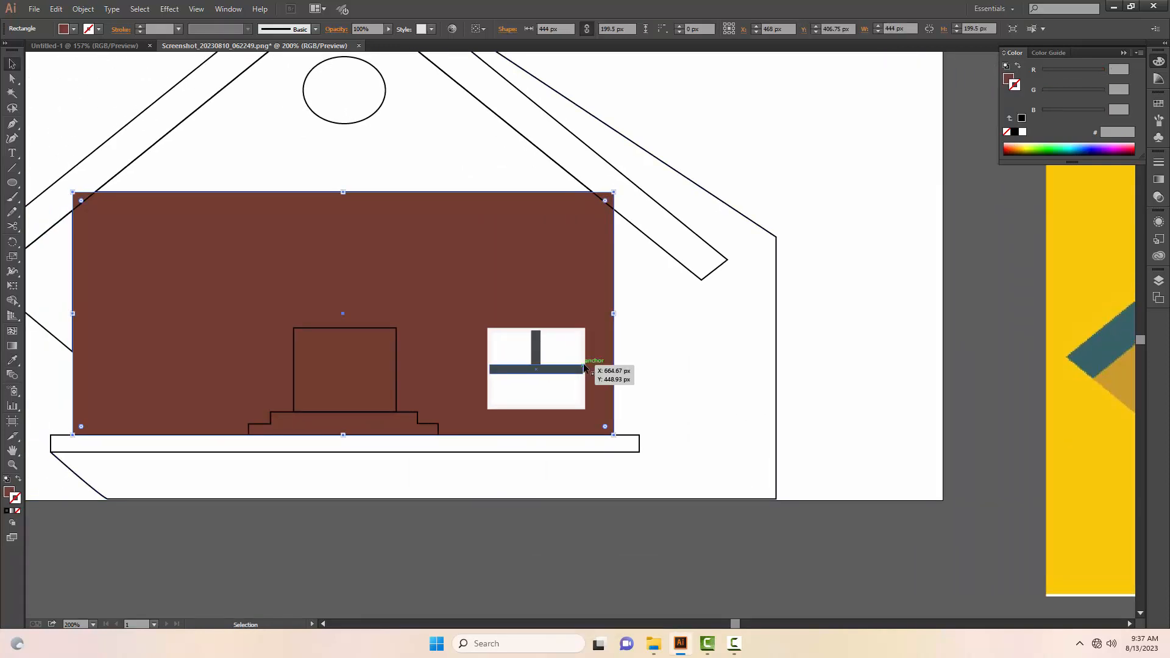
{"action": "left_click", "coordinate": [583, 367]}
{"action": "key", "text": "z"}
{"action": "left_click", "coordinate": [553, 364]}
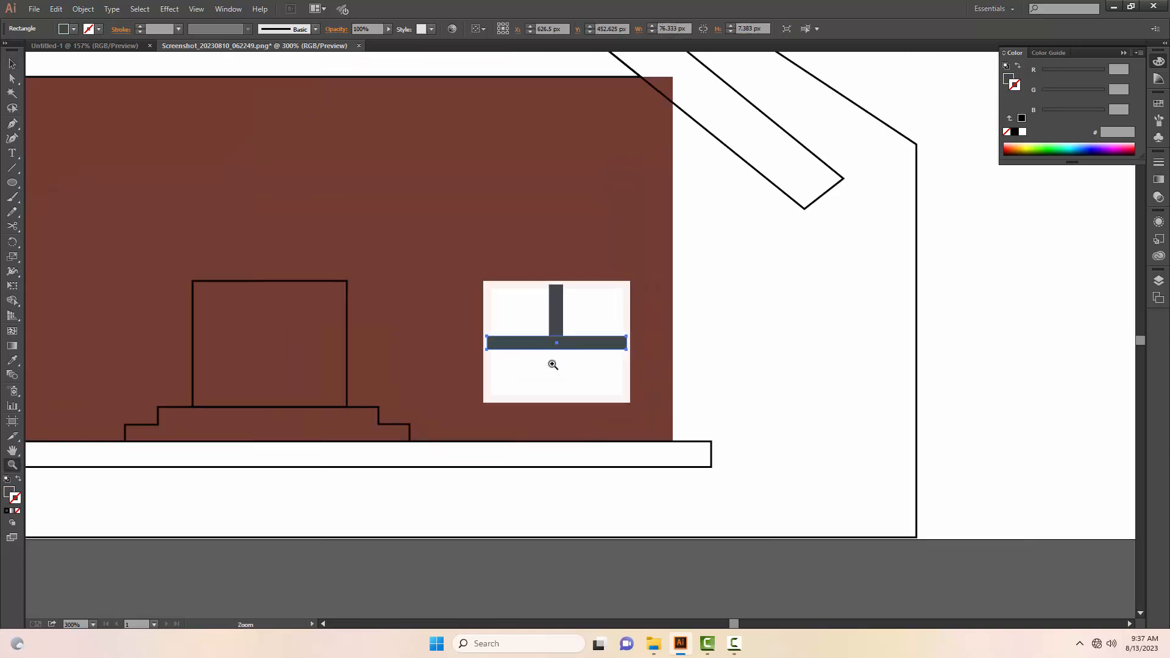
{"action": "left_click", "coordinate": [553, 364]}
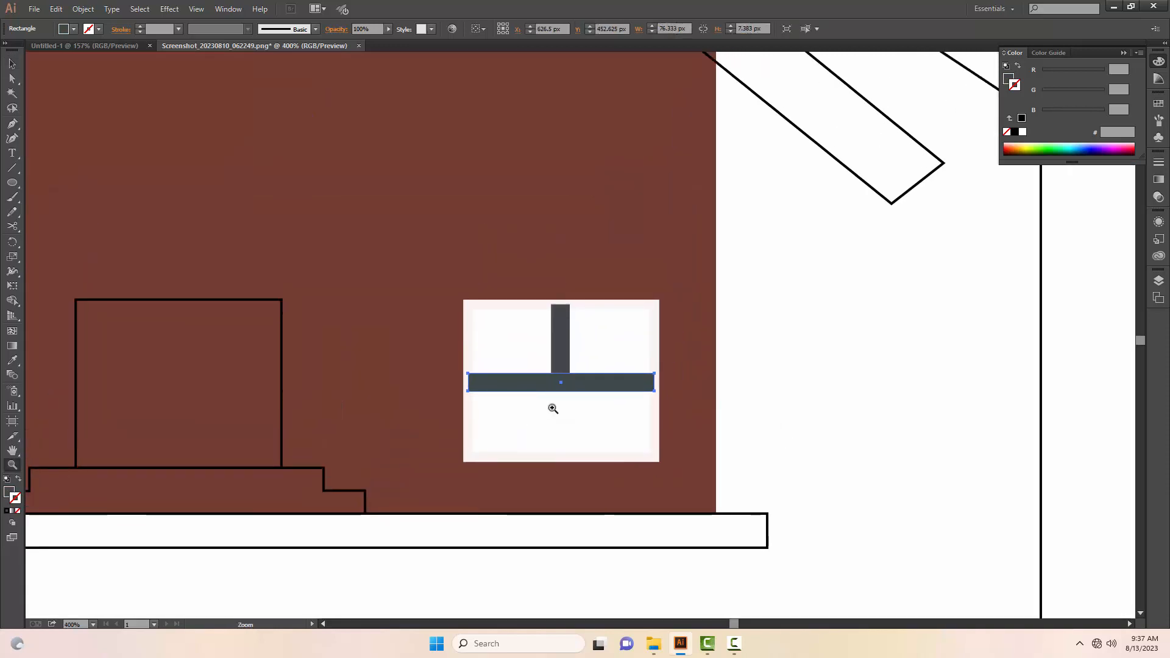
{"action": "key", "text": "v"}
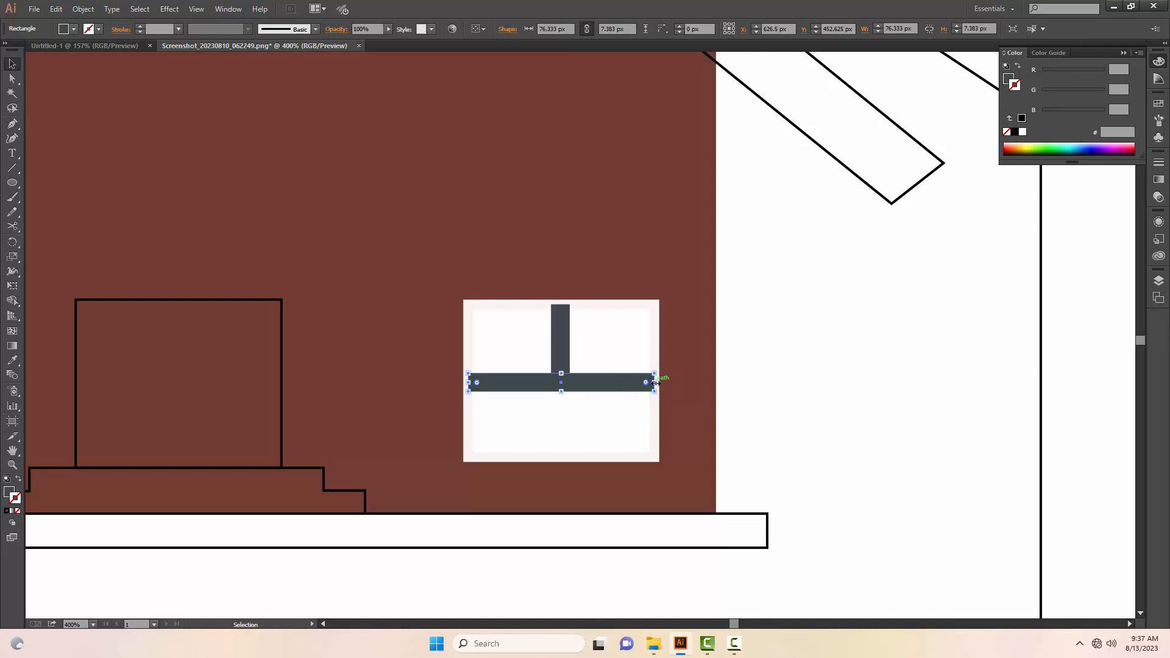
{"action": "left_click_drag", "start_coordinate": [656, 383], "coordinate": [659, 382]}
{"action": "left_click_drag", "start_coordinate": [467, 383], "coordinate": [463, 383]}
{"action": "left_click", "coordinate": [561, 329]}
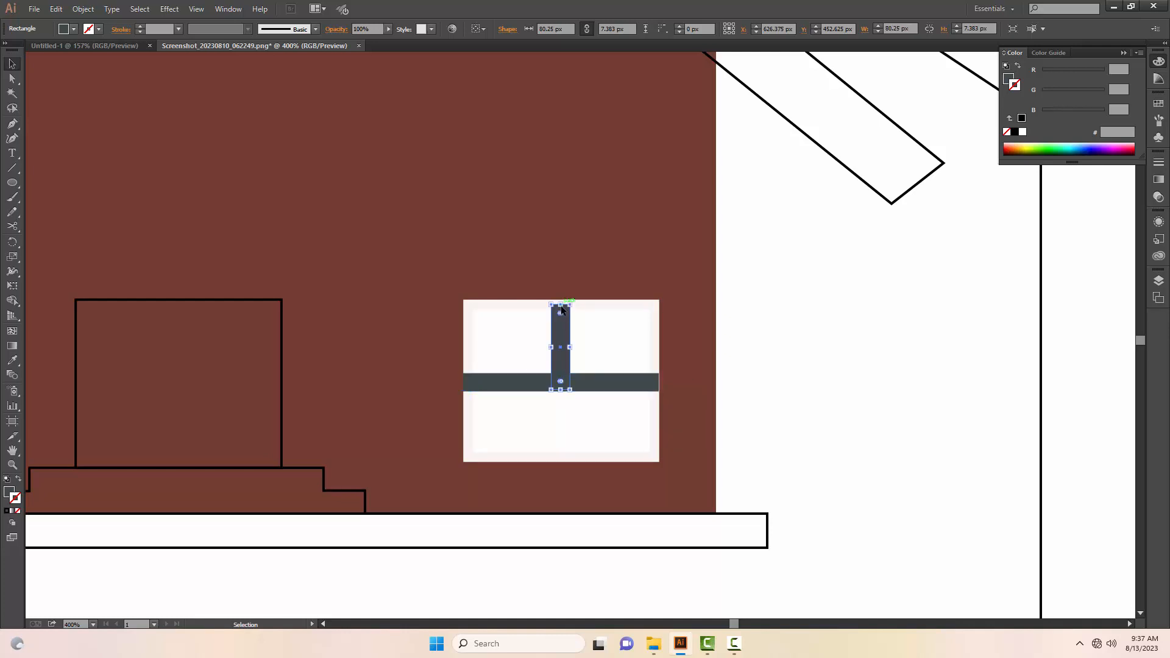
{"action": "left_click_drag", "start_coordinate": [560, 303], "coordinate": [560, 300]}
{"action": "left_click", "coordinate": [802, 370]}
Step: Change the window rectangle's stroke colour to grey 726F6F
{"action": "key", "text": "z"}
{"action": "left_click", "coordinate": [589, 378], "text": "alt"}
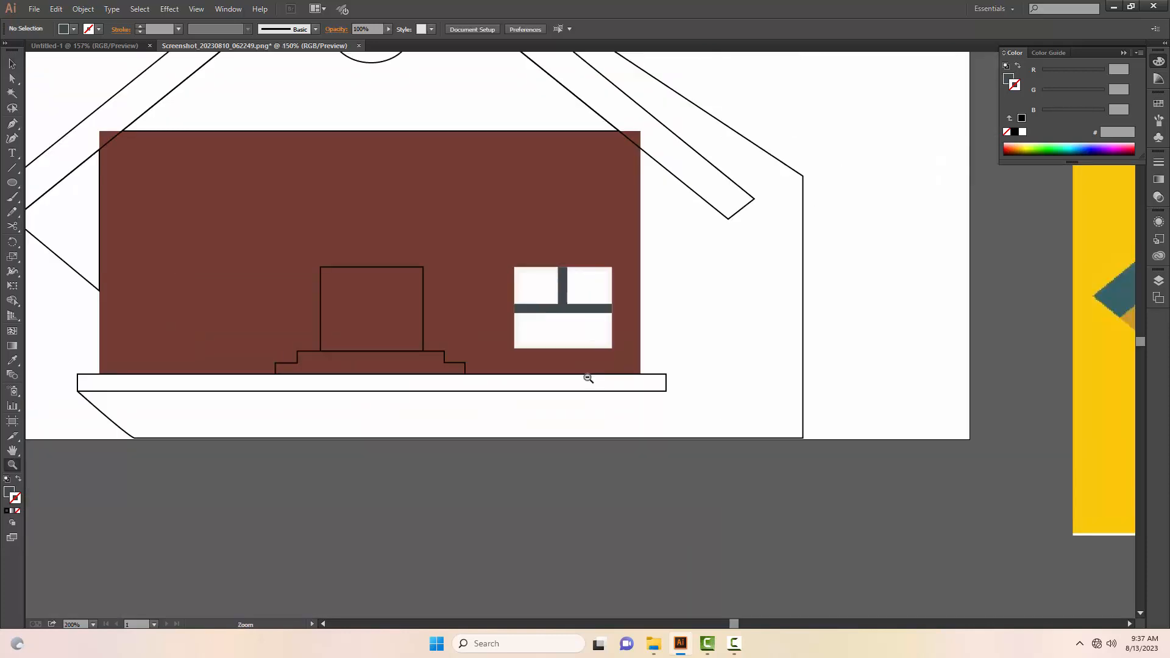
{"action": "left_click", "coordinate": [588, 378], "text": "alt"}
{"action": "left_click", "coordinate": [568, 396], "text": "alt"}
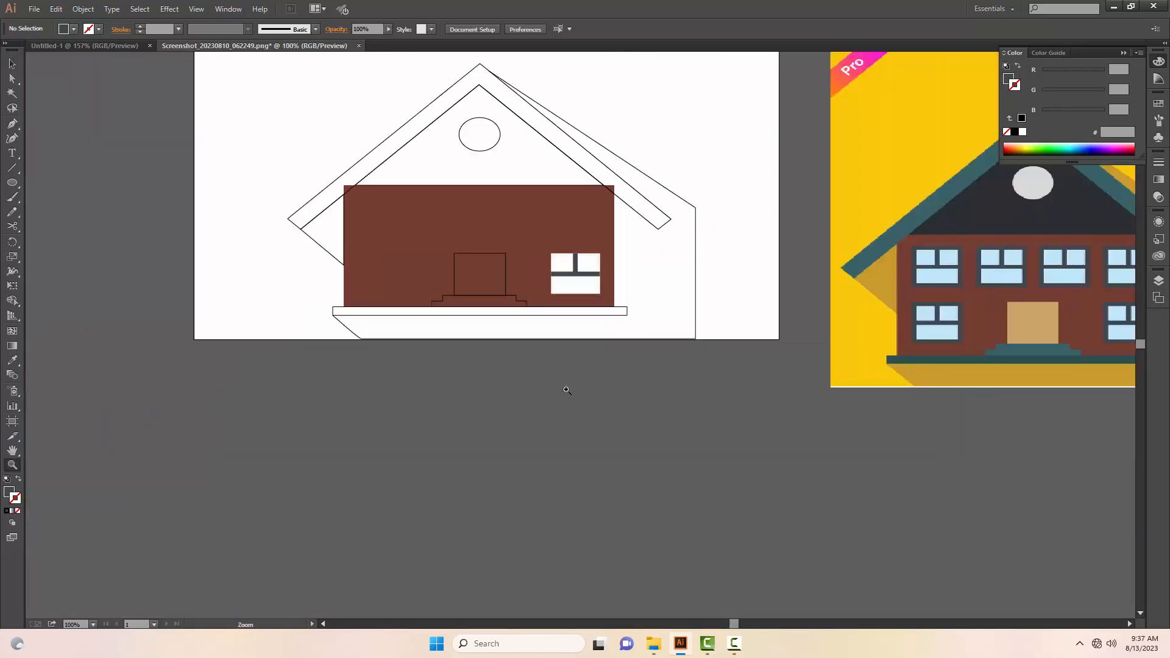
{"action": "key", "text": "v"}
{"action": "left_click", "coordinate": [598, 287]}
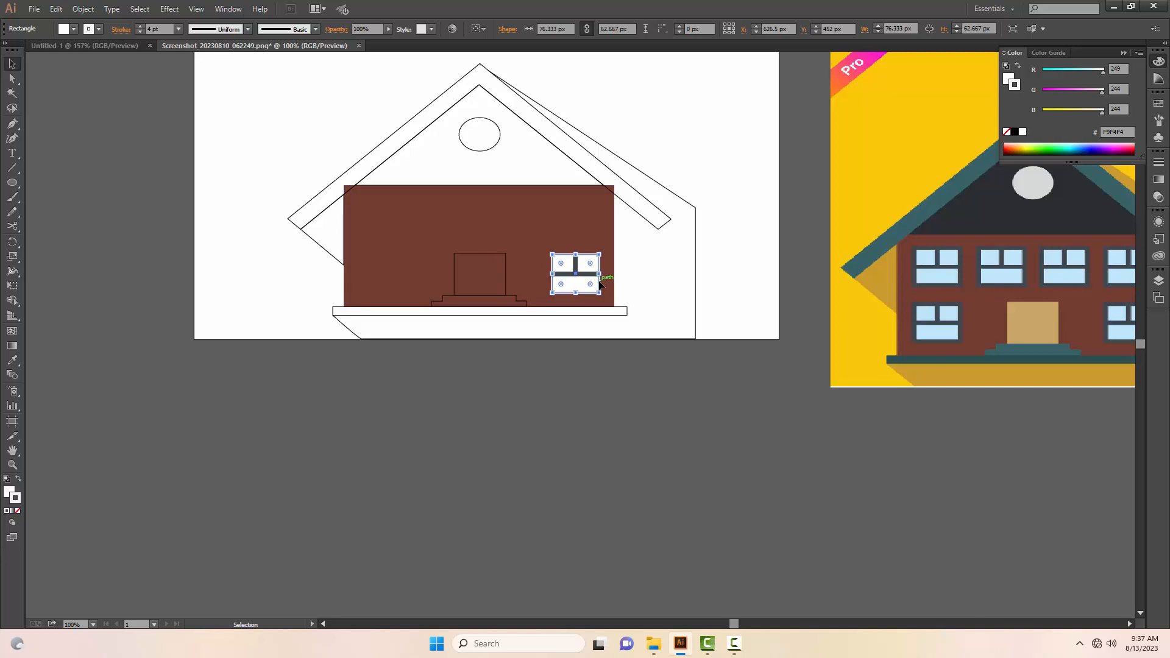
{"action": "double_click", "coordinate": [18, 500]}
{"action": "left_click", "coordinate": [495, 327]}
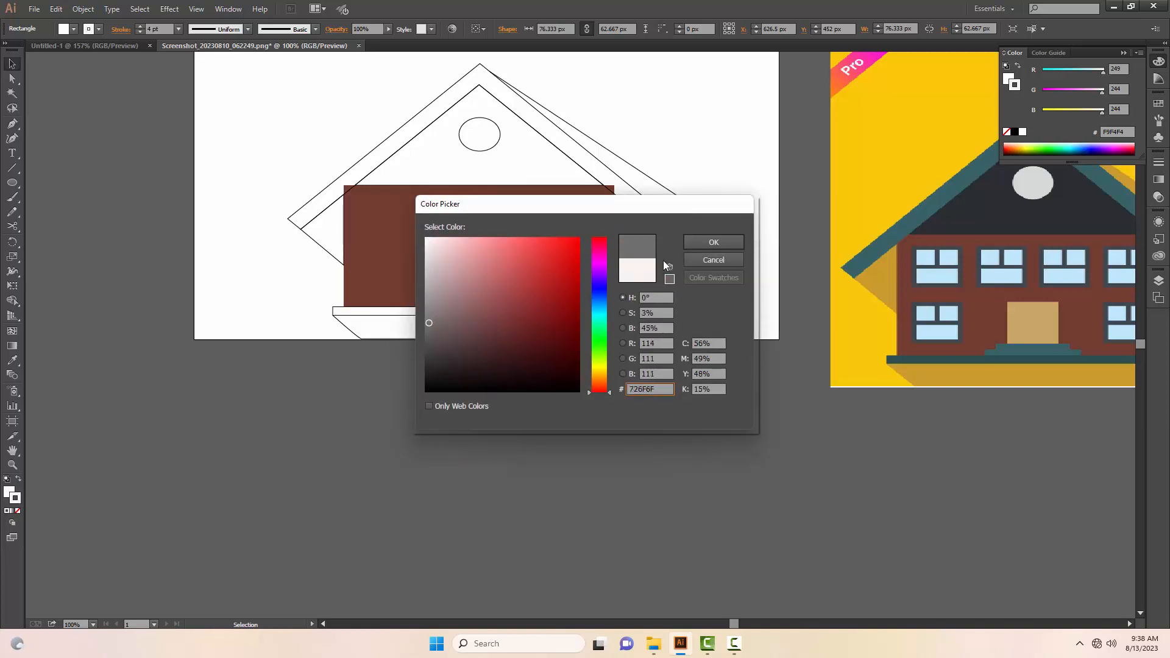
{"action": "left_click", "coordinate": [714, 242]}
{"action": "left_click", "coordinate": [601, 376]}
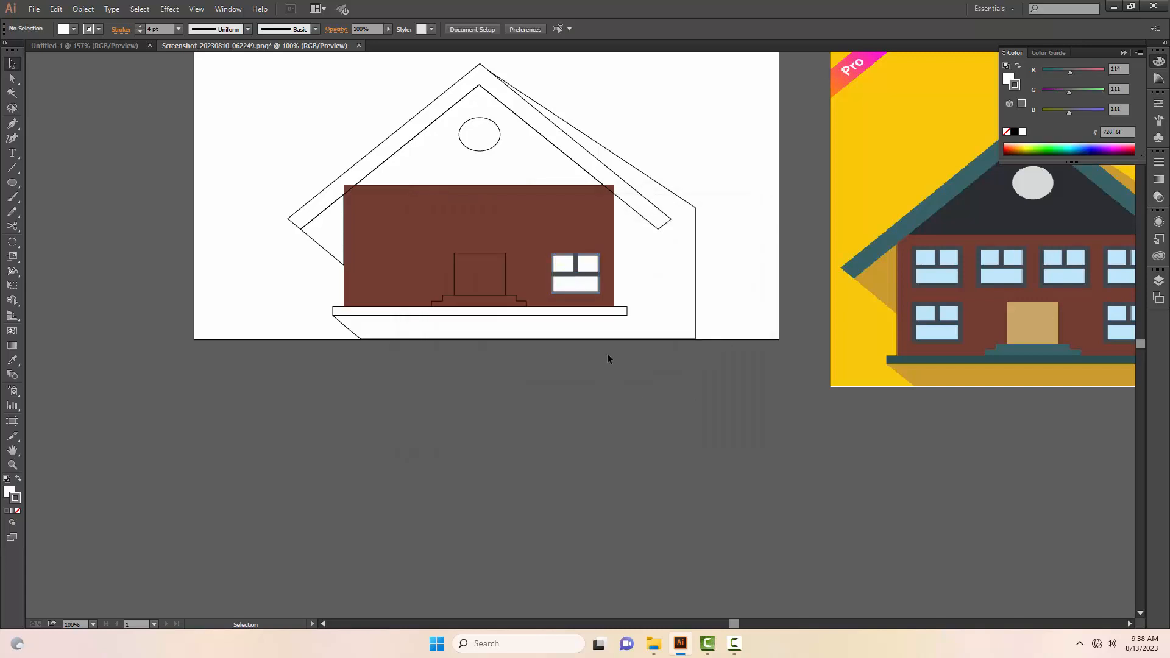
Step: Try to recolour the window rectangle with the reference's sampled frame colour and a grey, and return its fill to white with the Eyedropper
{"action": "left_click", "coordinate": [600, 283]}
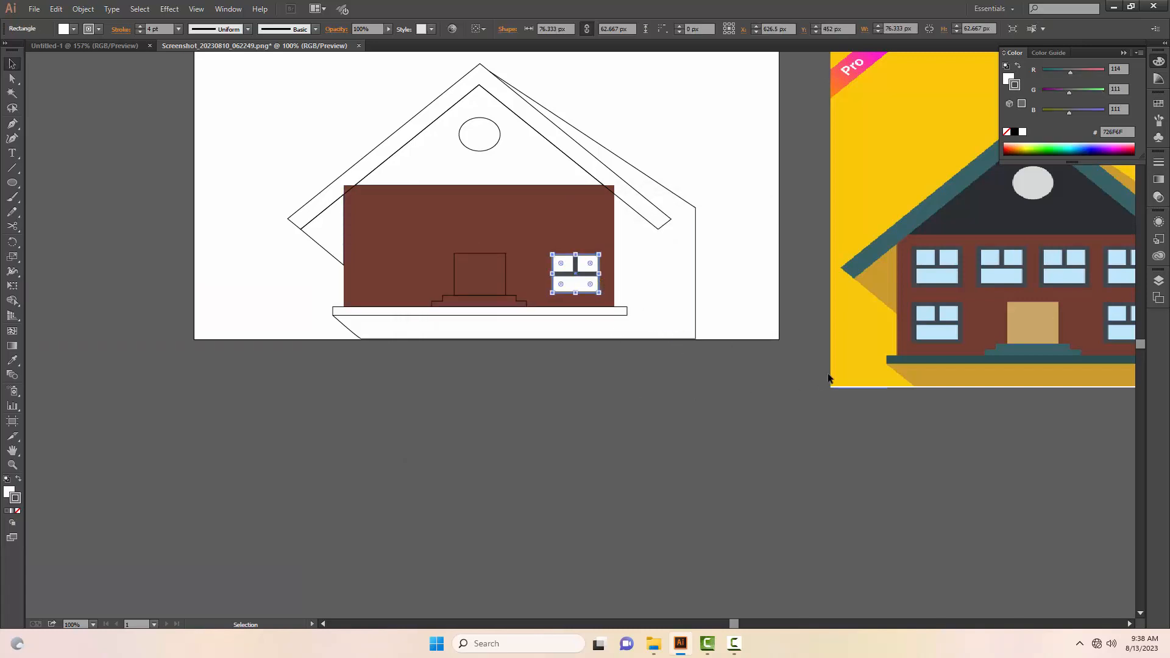
{"action": "key", "text": "i"}
{"action": "left_click", "coordinate": [963, 316]}
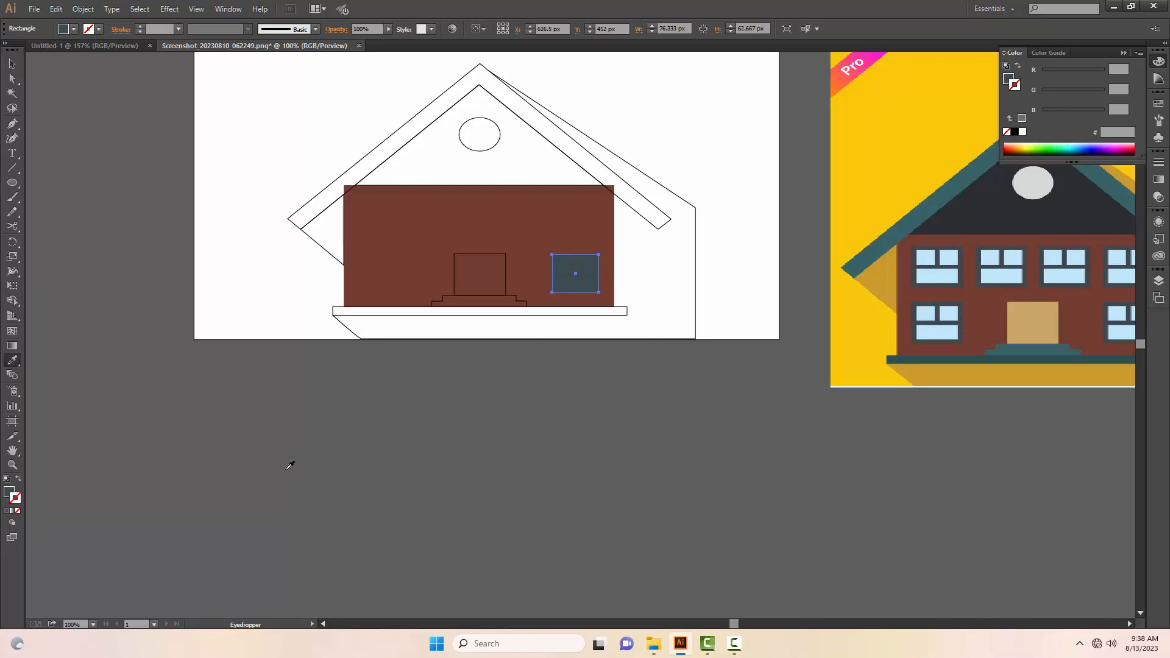
{"action": "double_click", "coordinate": [20, 501]}
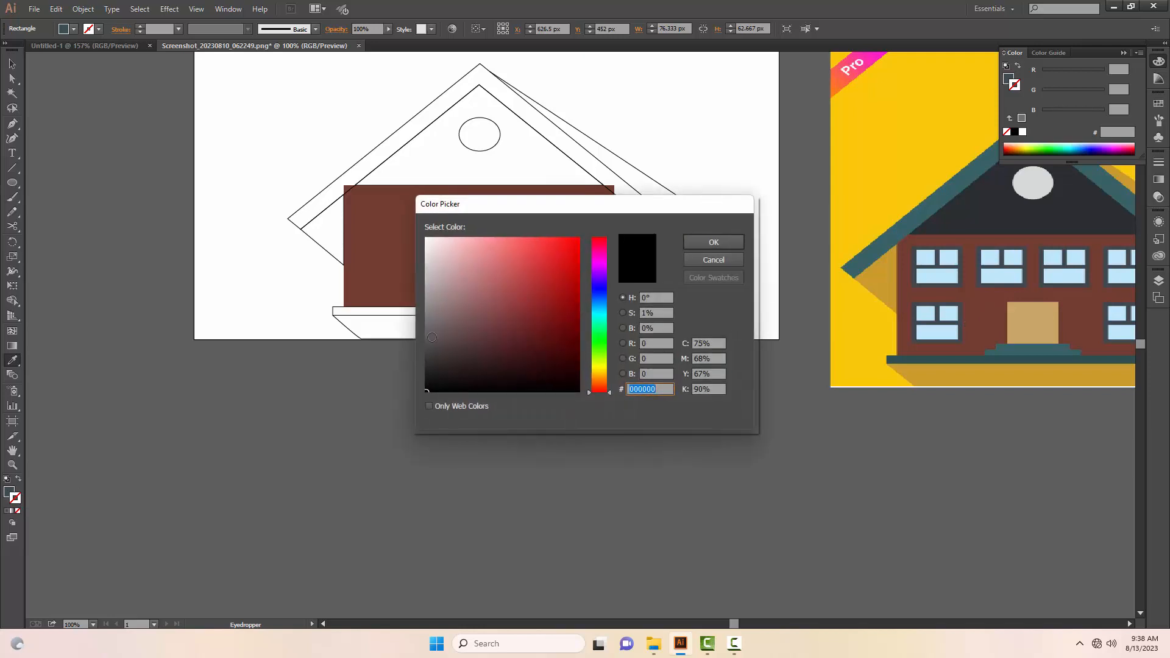
{"action": "left_click", "coordinate": [433, 327]}
{"action": "left_click", "coordinate": [714, 243]}
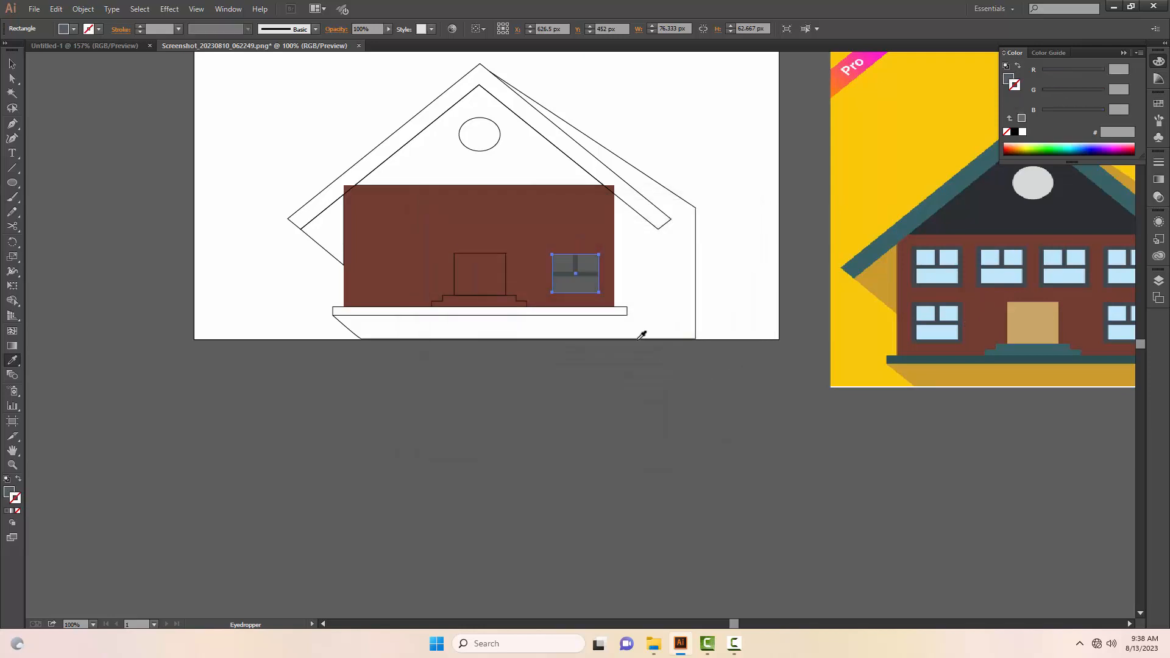
{"action": "left_click", "coordinate": [732, 237]}
{"action": "key", "text": "v"}
{"action": "left_click", "coordinate": [685, 348]}
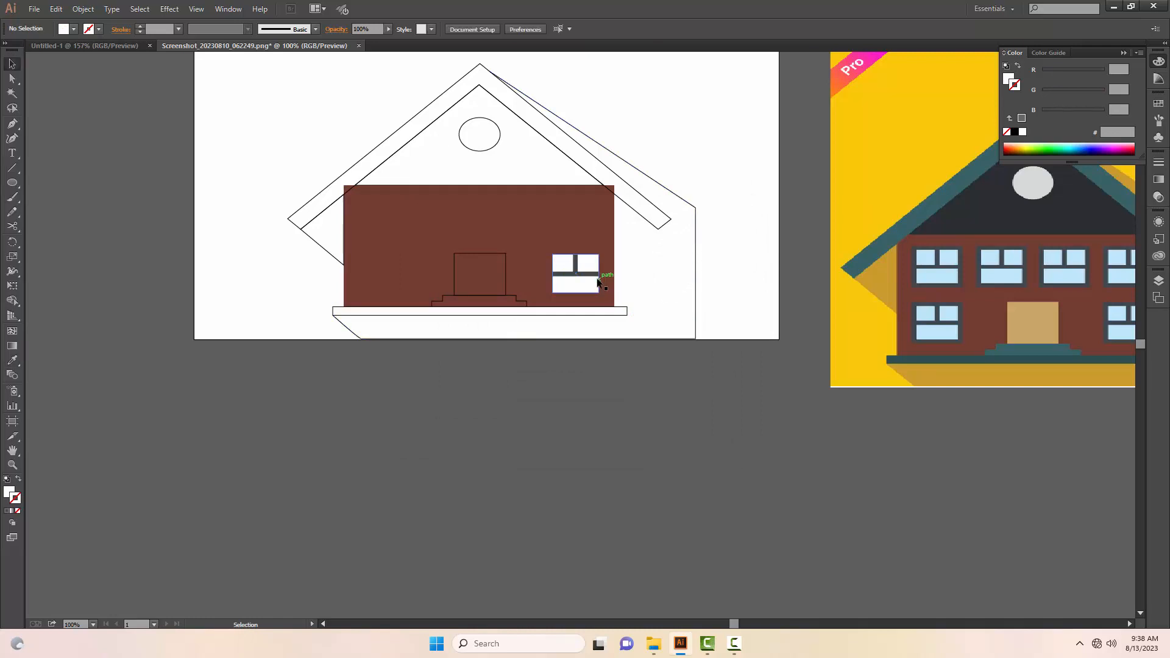
Step: Apply a dusty pink B78D8D stroke colour to the window rectangle
{"action": "left_click", "coordinate": [597, 280]}
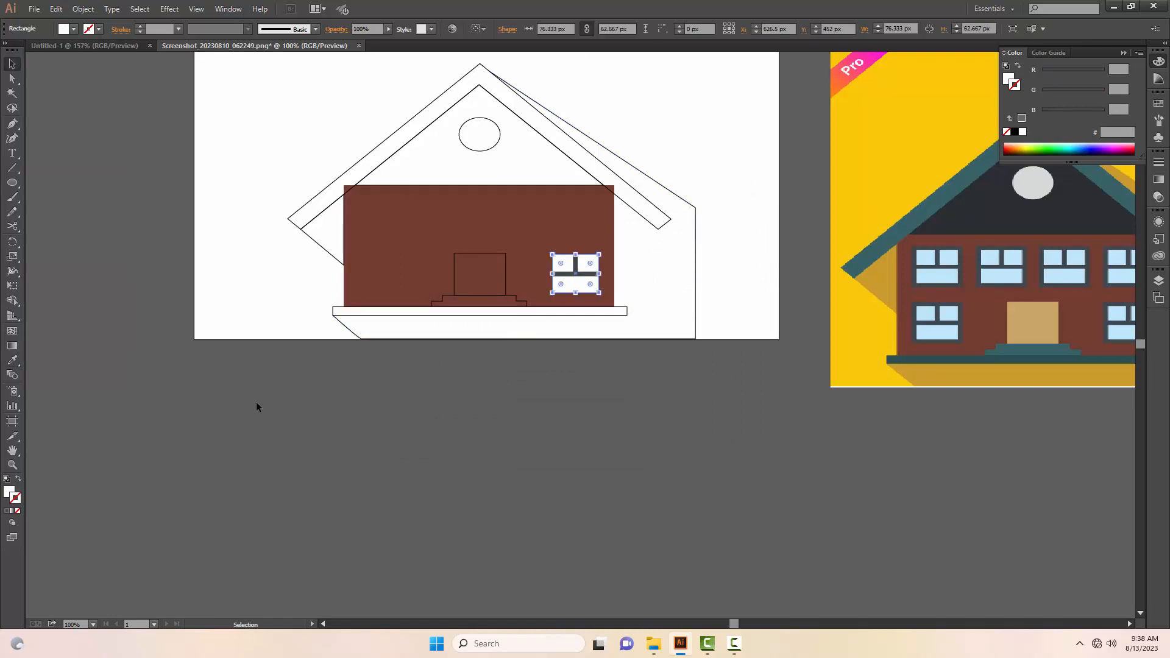
{"action": "double_click", "coordinate": [15, 500]}
{"action": "mouse_move", "coordinate": [441, 265]}
{"action": "left_mouse_down"}
{"action": "mouse_move", "coordinate": [442, 285]}
{"action": "mouse_move", "coordinate": [460, 281]}
{"action": "left_mouse_up"}
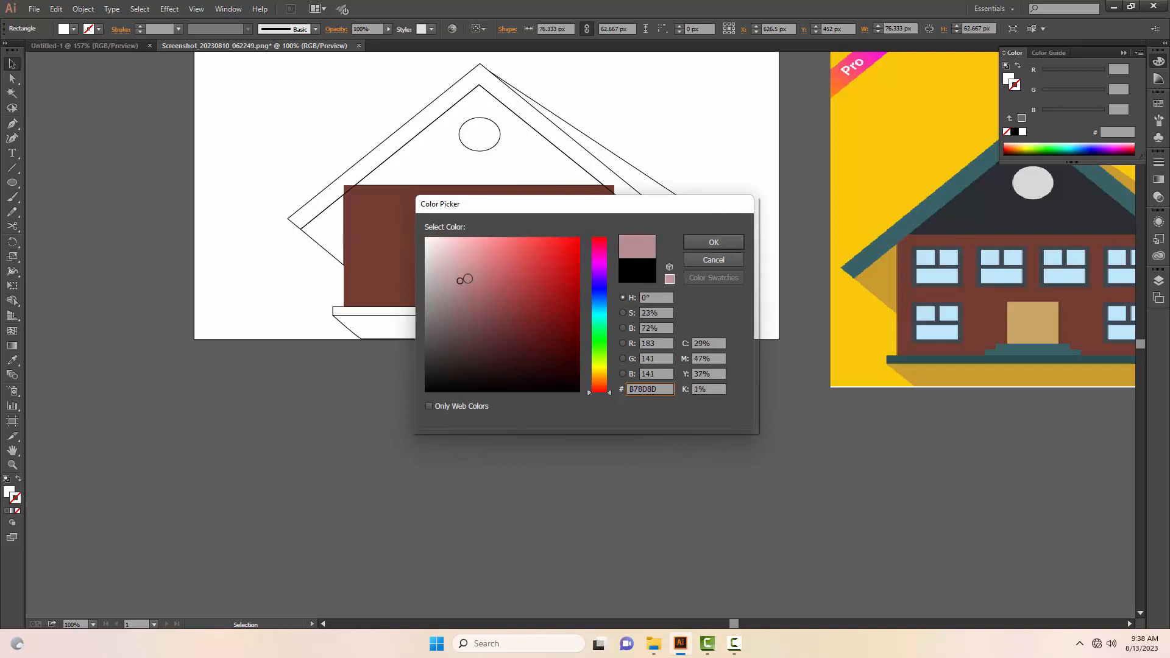
{"action": "left_click", "coordinate": [686, 244]}
{"action": "left_click", "coordinate": [614, 324]}
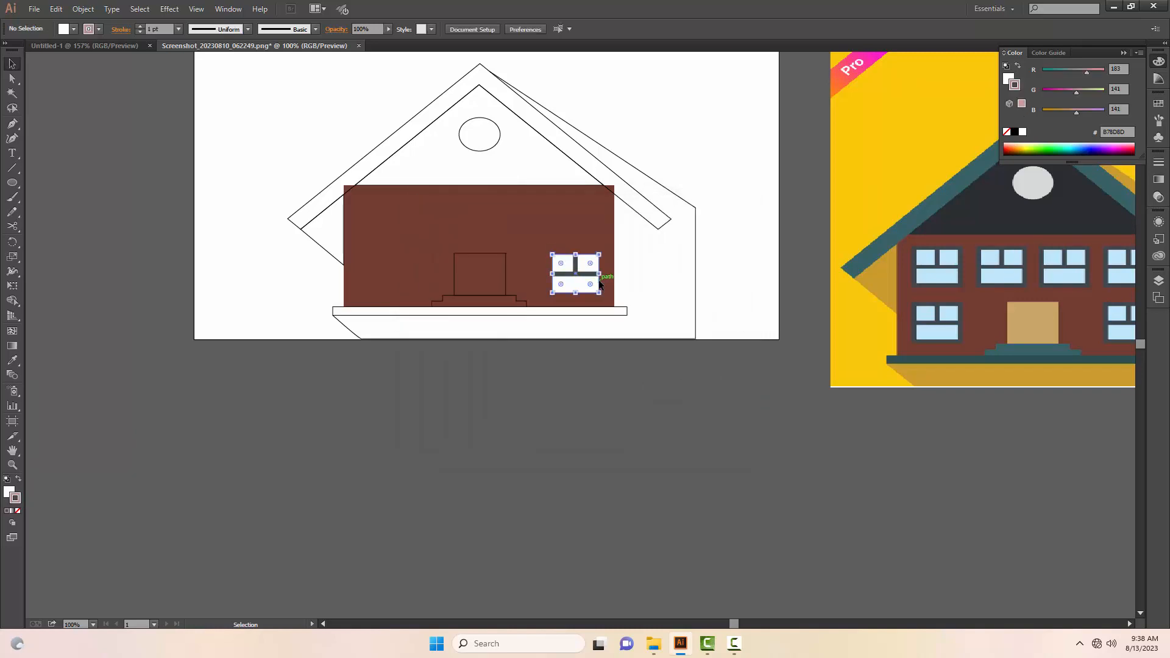
Step: Try a 4 pt stroke on the window rectangle and increase the weight to 6 pt
{"action": "left_click", "coordinate": [180, 32]}
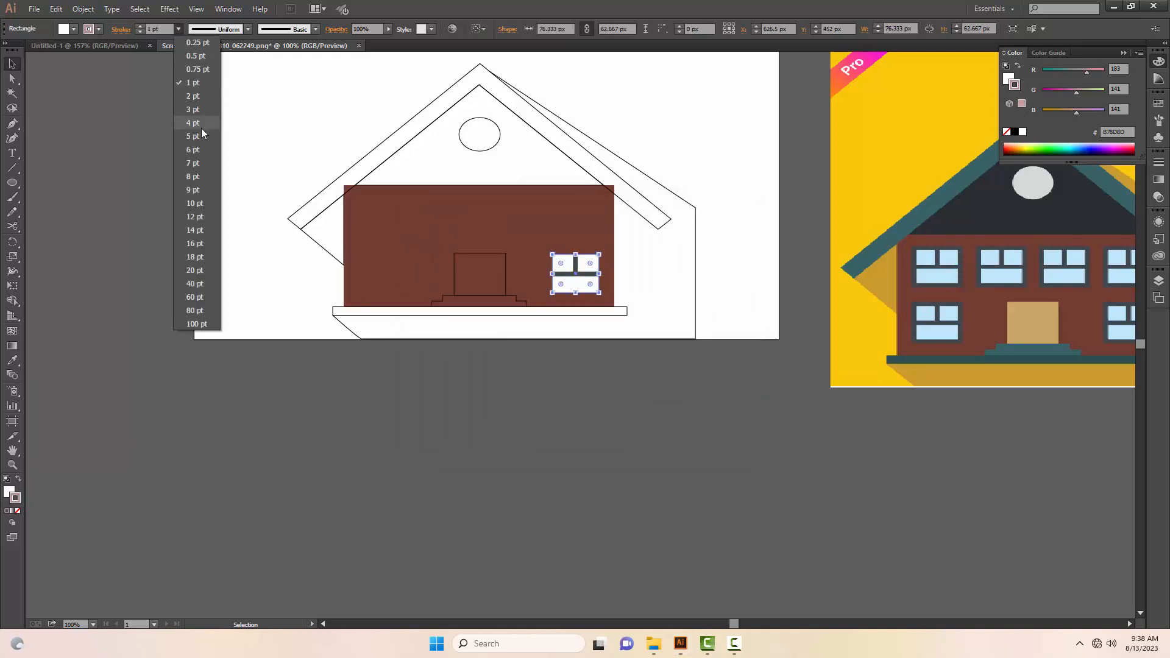
{"action": "left_click", "coordinate": [201, 128]}
{"action": "left_click", "coordinate": [181, 179]}
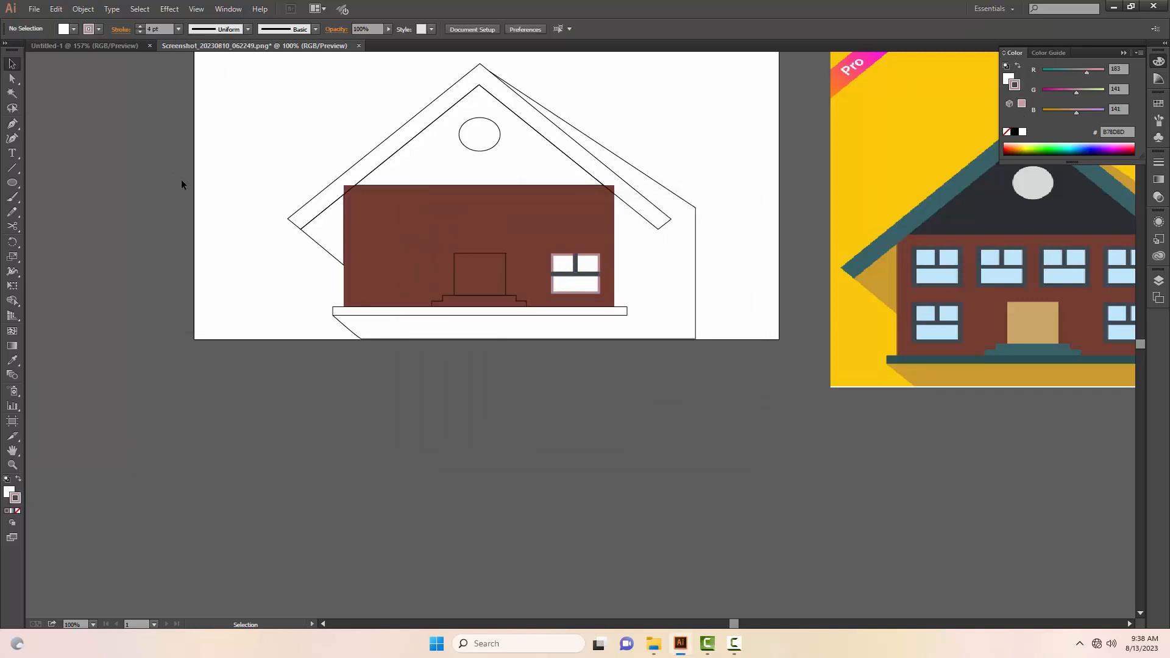
{"action": "left_click", "coordinate": [596, 277]}
{"action": "left_click", "coordinate": [180, 29]}
{"action": "left_click", "coordinate": [193, 150]}
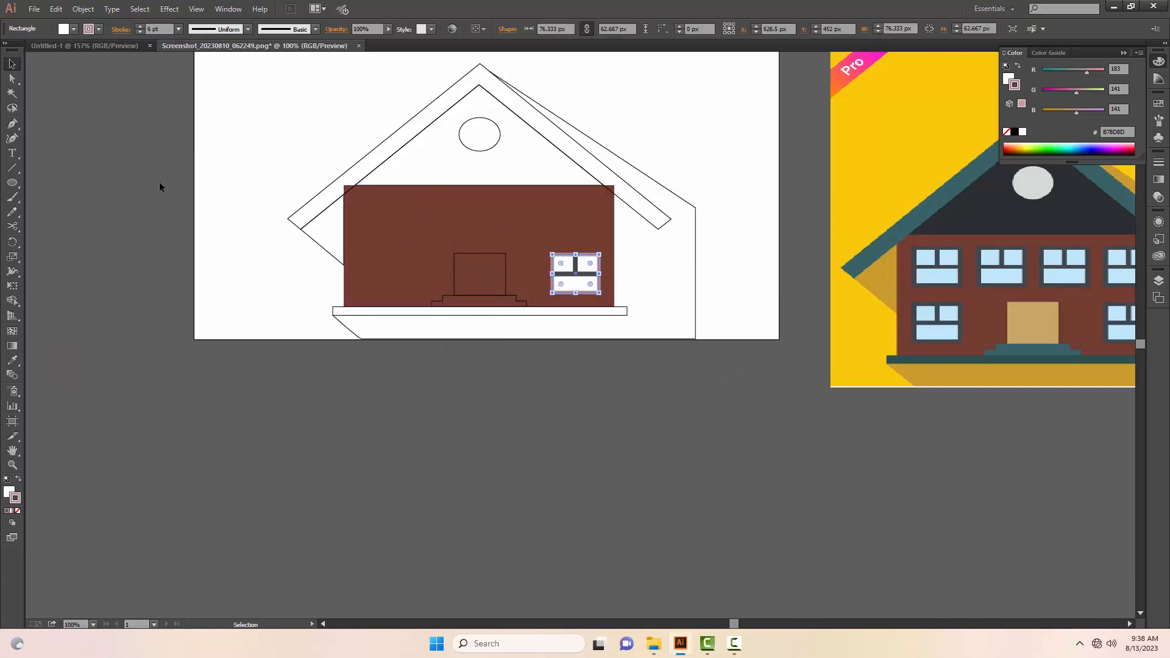
{"action": "left_click", "coordinate": [159, 183]}
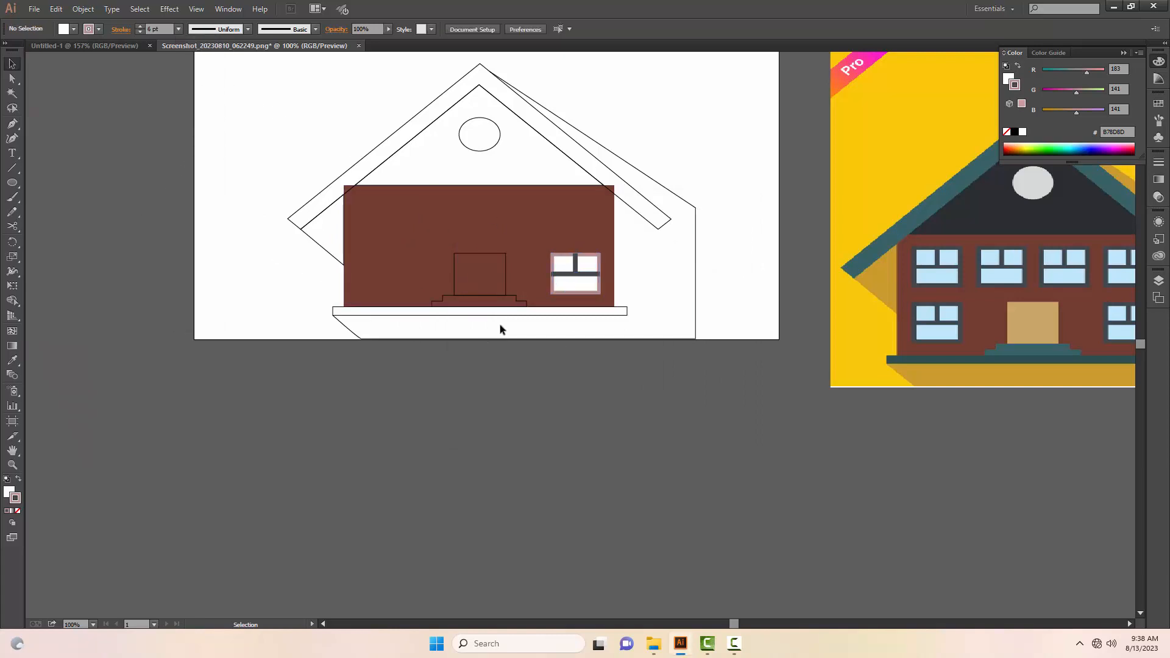
{"action": "left_click", "coordinate": [598, 283]}
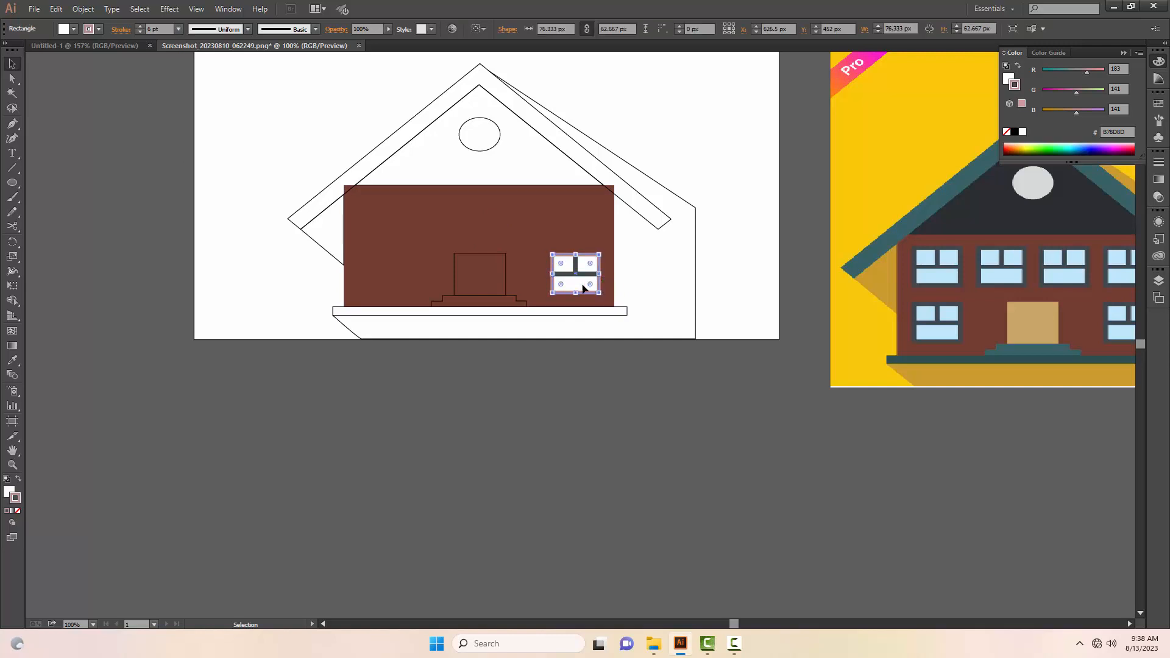
{"action": "left_click", "coordinate": [735, 644]}
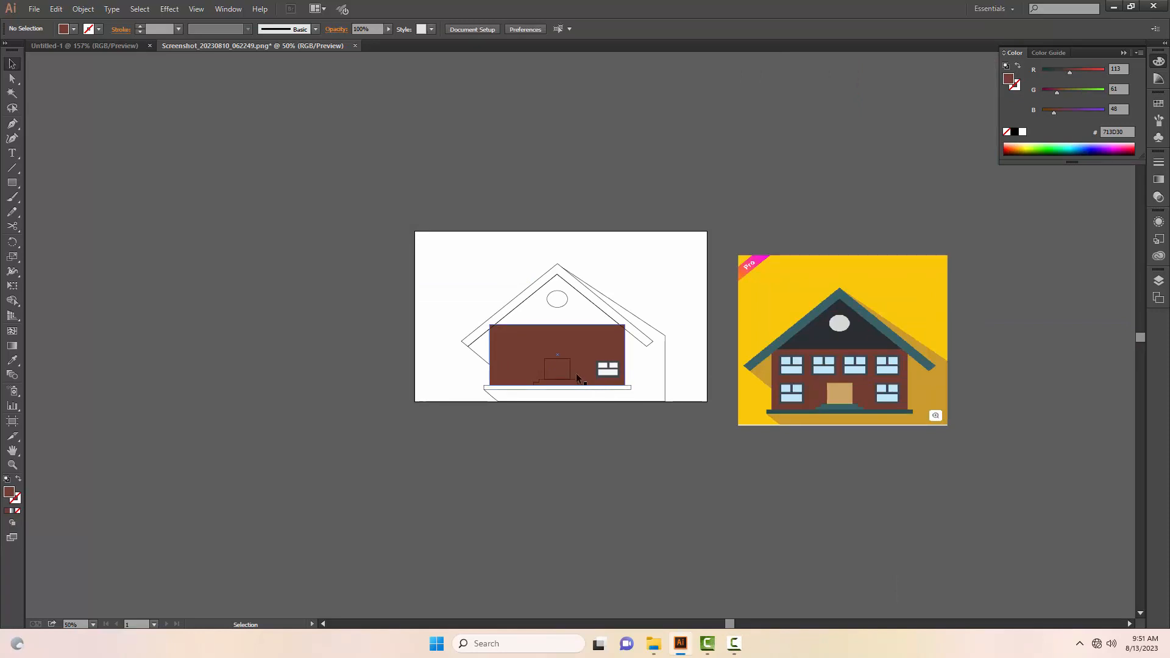
Step: Fill the door rectangle with the tan colour CAA767 sampled from the reference house's door
{"action": "left_click", "coordinate": [570, 373]}
{"action": "key", "text": "i"}
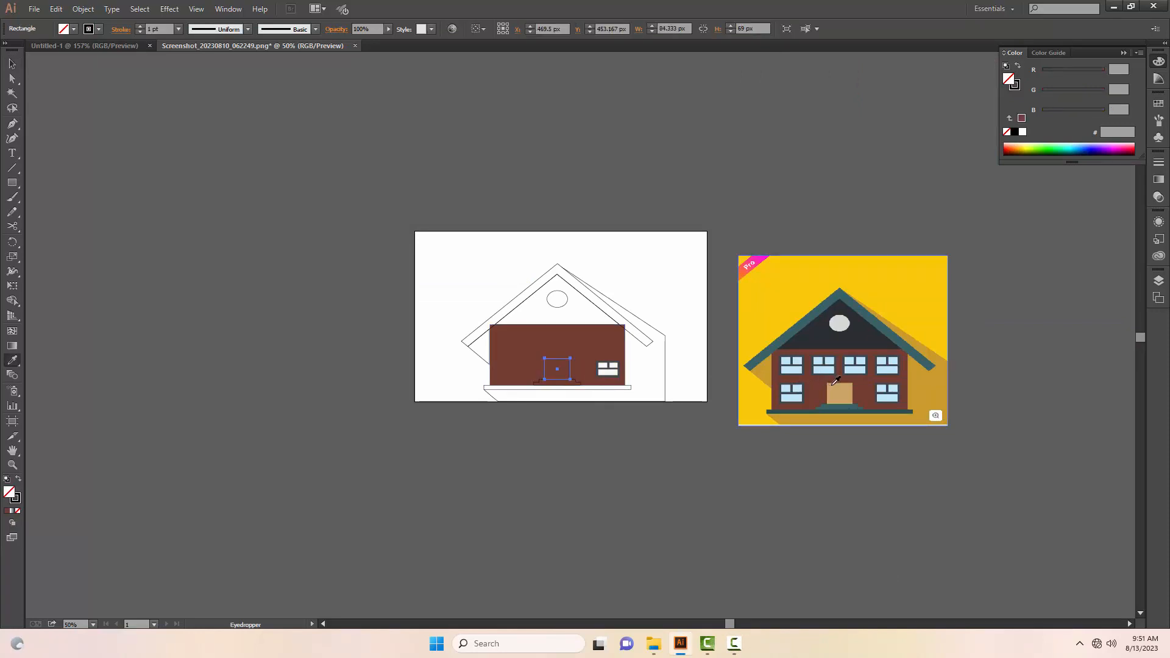
{"action": "left_click", "coordinate": [835, 381]}
{"action": "key", "text": "v"}
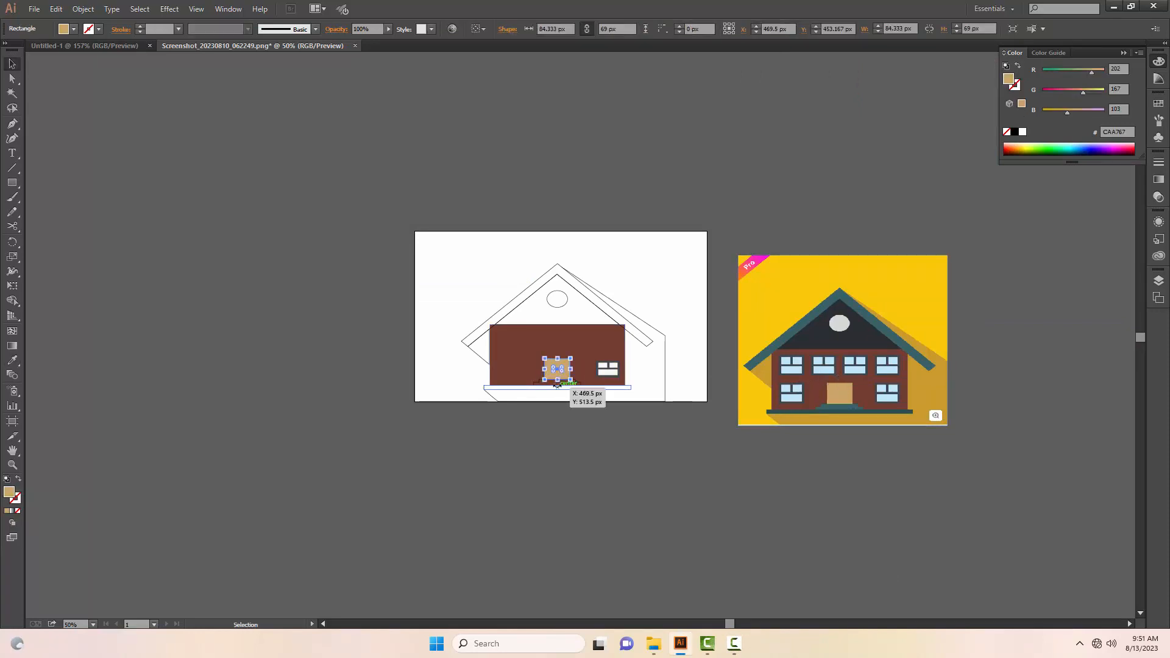
{"action": "left_click", "coordinate": [557, 385], "text": "ctrl"}
{"action": "left_click", "coordinate": [639, 363], "text": "ctrl"}
{"action": "left_click_drag", "start_coordinate": [593, 338], "coordinate": [512, 441]}
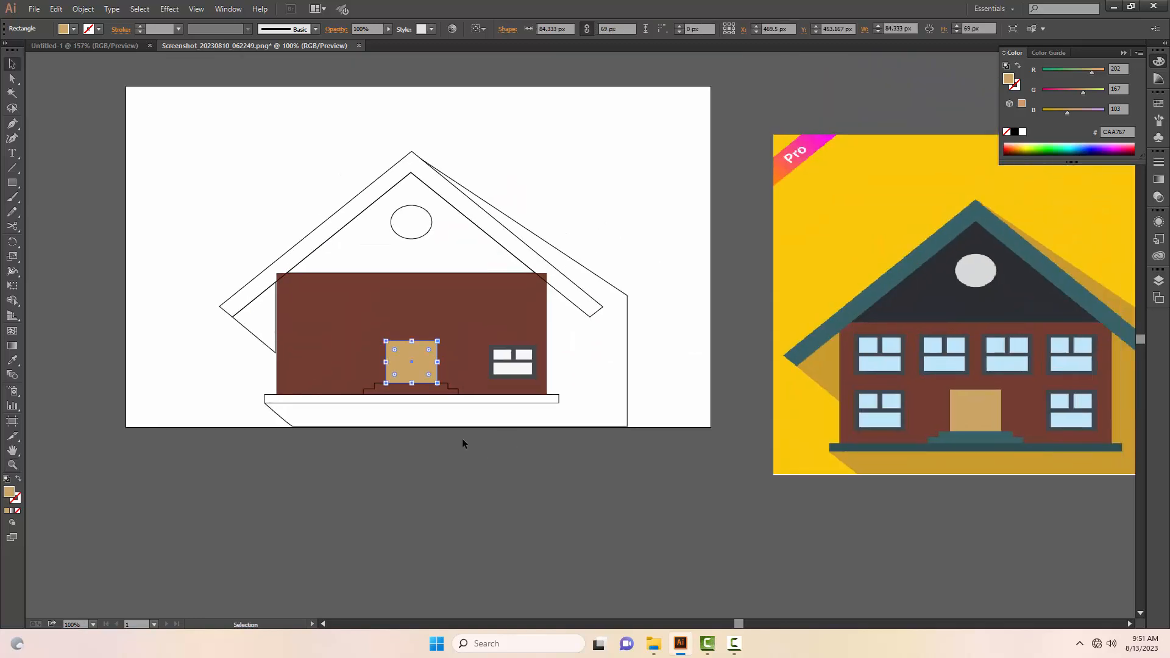
Step: Fill the door steps with the reference's teal and the base slab with the dark teal 2D4F51 sampled from the reference
{"action": "left_click", "coordinate": [454, 394]}
{"action": "key", "text": "i"}
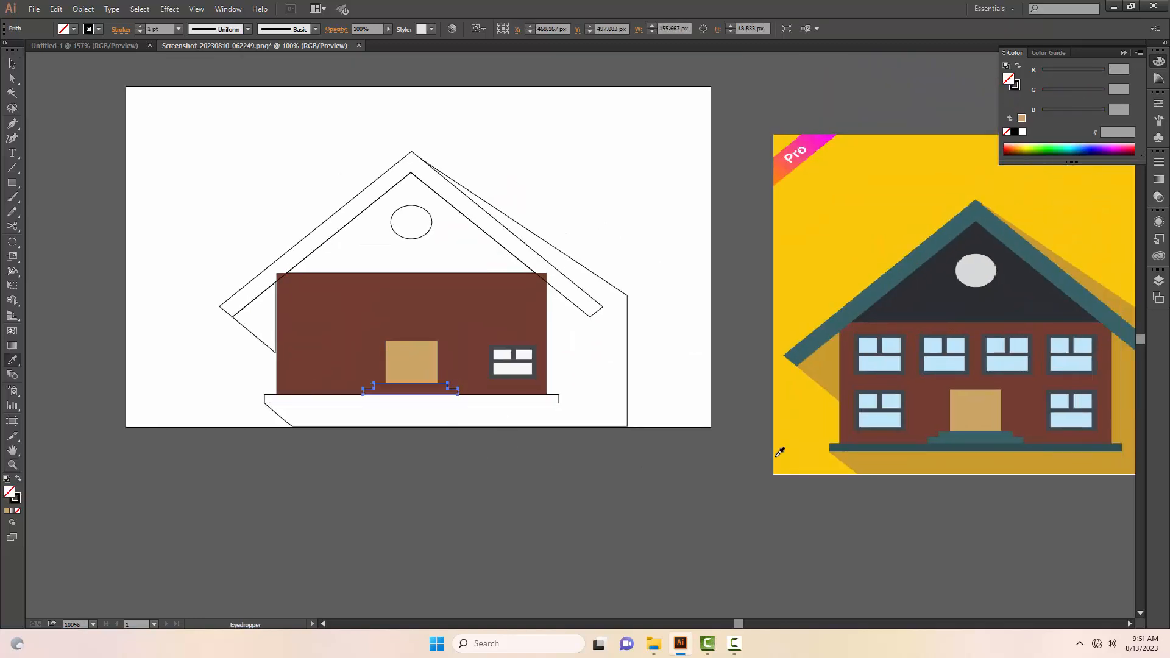
{"action": "left_click", "coordinate": [975, 435]}
{"action": "key", "text": "v"}
{"action": "left_click", "coordinate": [551, 399]}
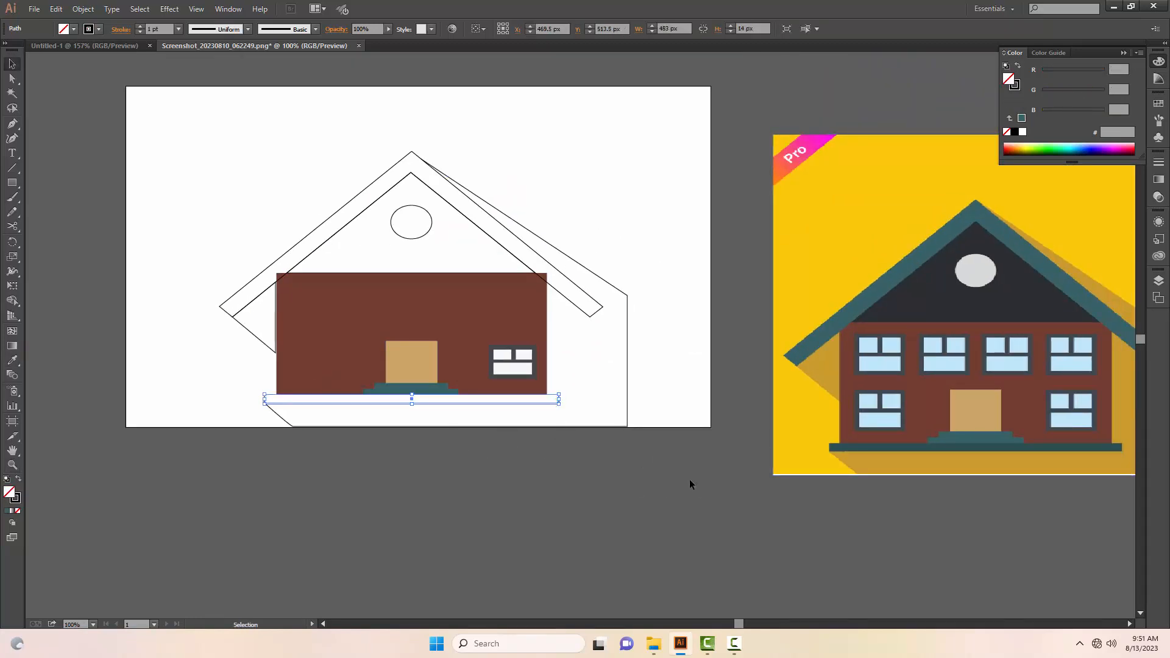
{"action": "key", "text": "i"}
{"action": "left_click", "coordinate": [968, 445]}
{"action": "key", "text": "v"}
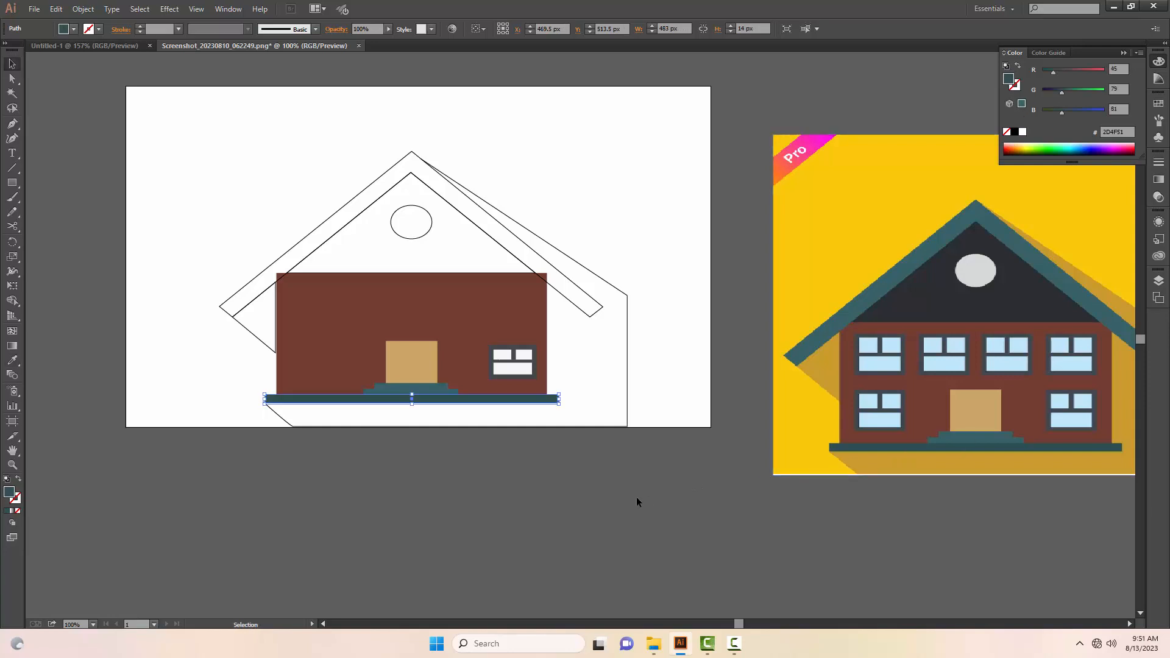
Step: Fill the large cast-shadow shape with the reference's shadow colour C99B2C and send it to the back behind the house
{"action": "left_click", "coordinate": [627, 387]}
{"action": "key", "text": "i"}
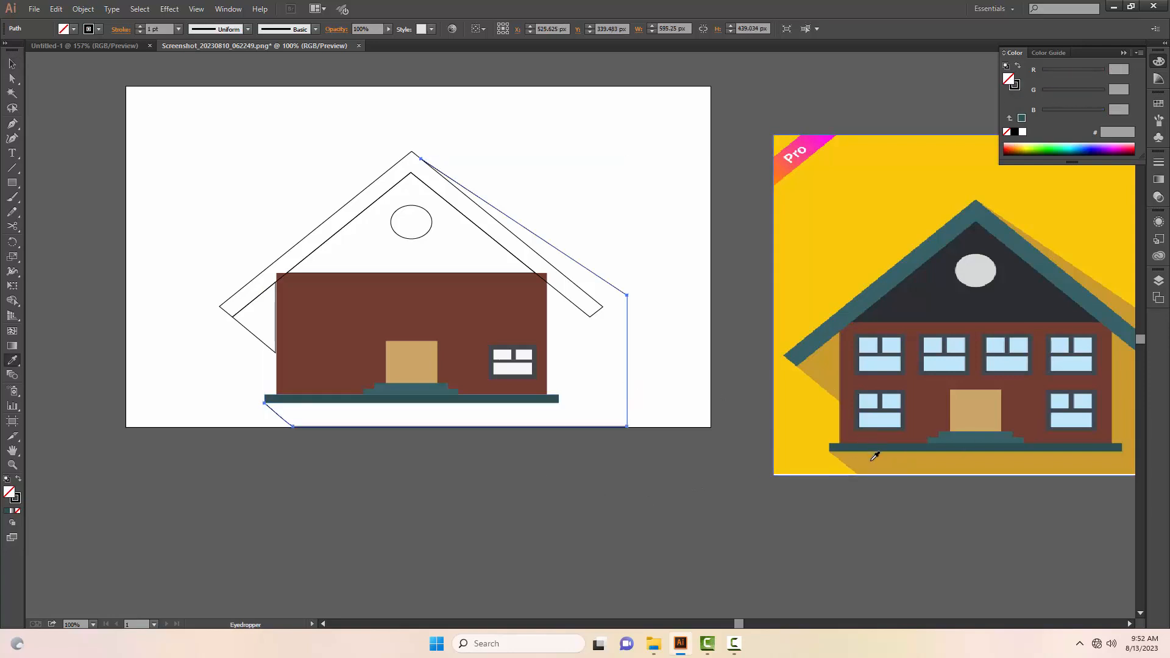
{"action": "left_click", "coordinate": [839, 464]}
{"action": "key", "text": "v"}
{"action": "right_click", "coordinate": [599, 395]}
{"action": "mouse_move", "coordinate": [658, 567]}
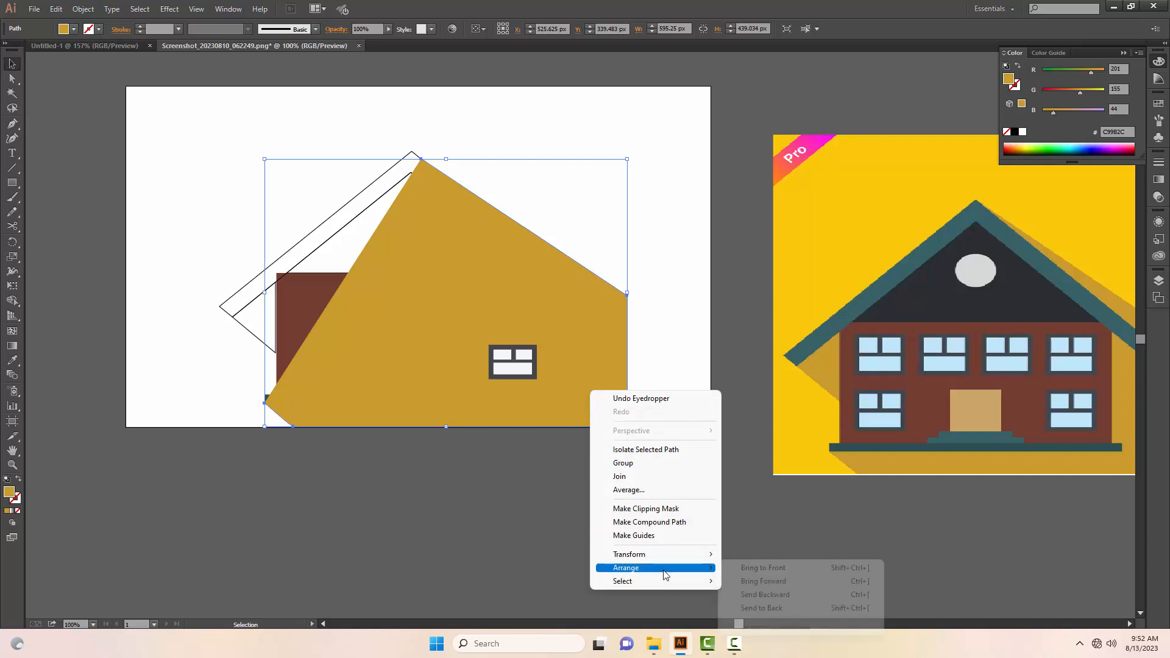
{"action": "left_click", "coordinate": [792, 607]}
{"action": "left_click", "coordinate": [590, 465]}
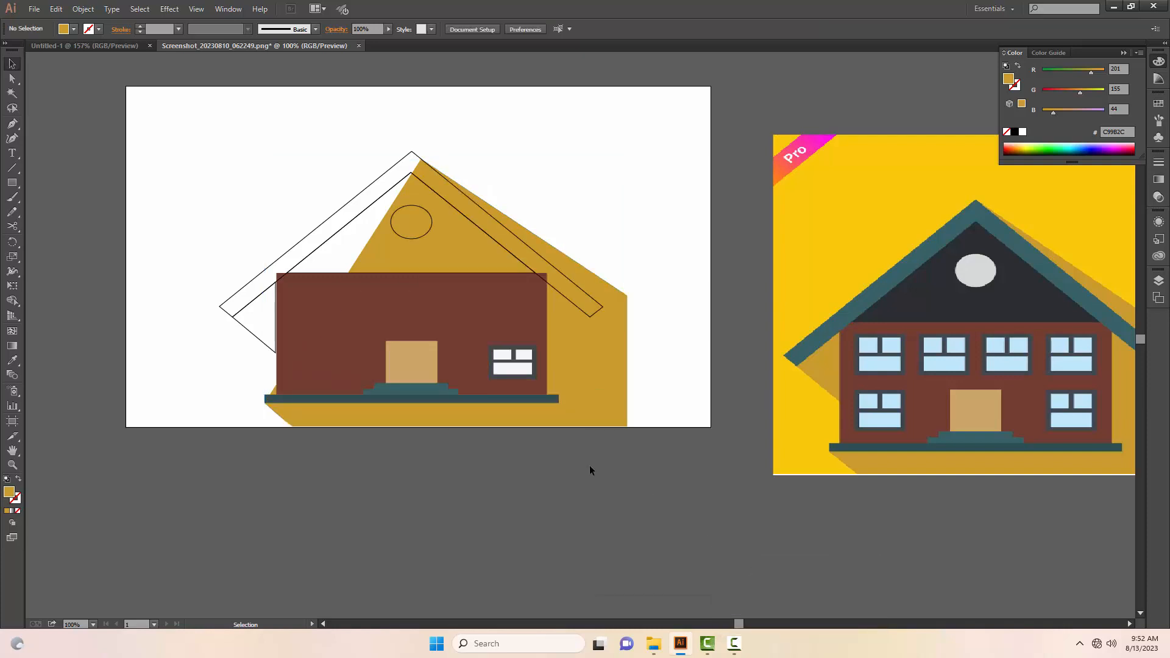
Step: Fill the roof band with teal 396268 and the gable triangle with dark 292E31, both sampled from the reference house
{"action": "left_click", "coordinate": [583, 311]}
{"action": "key", "text": "i"}
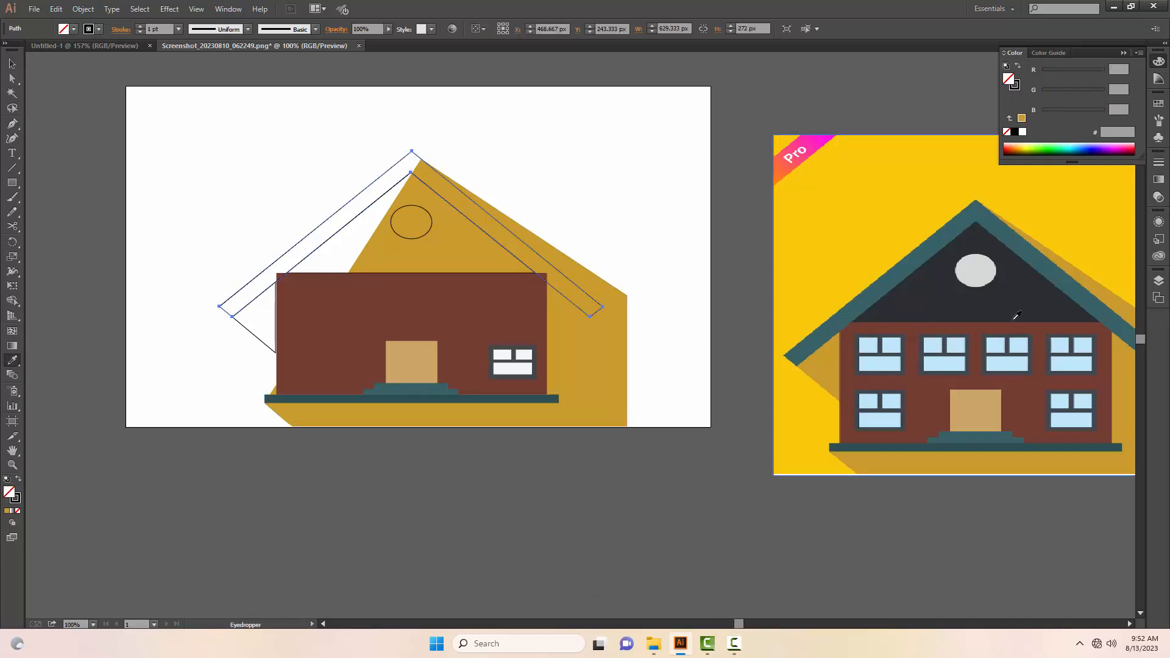
{"action": "left_click", "coordinate": [1103, 299]}
{"action": "key", "text": "v"}
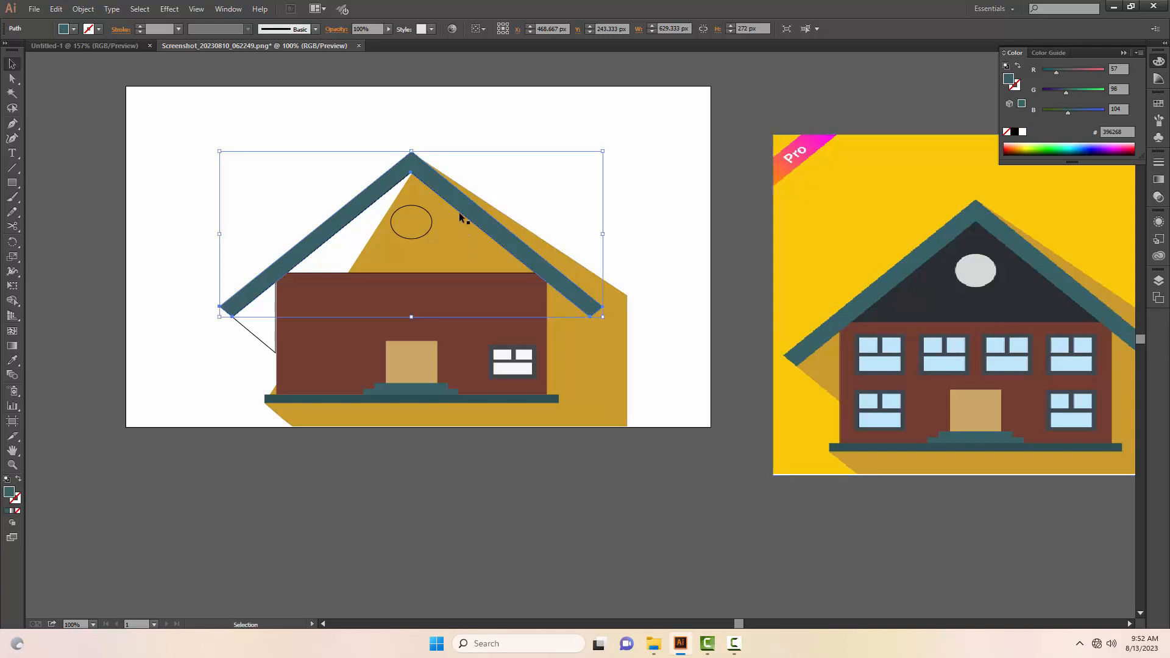
{"action": "left_click", "coordinate": [318, 273]}
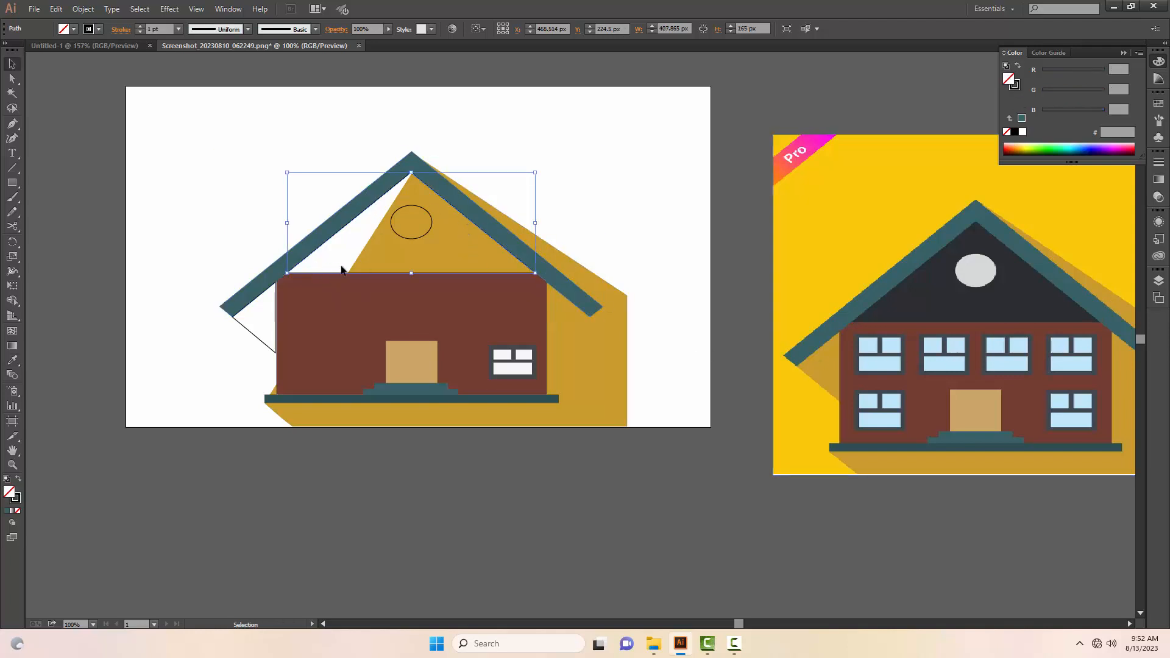
{"action": "key", "text": "i"}
{"action": "left_click", "coordinate": [949, 302]}
{"action": "key", "text": "v"}
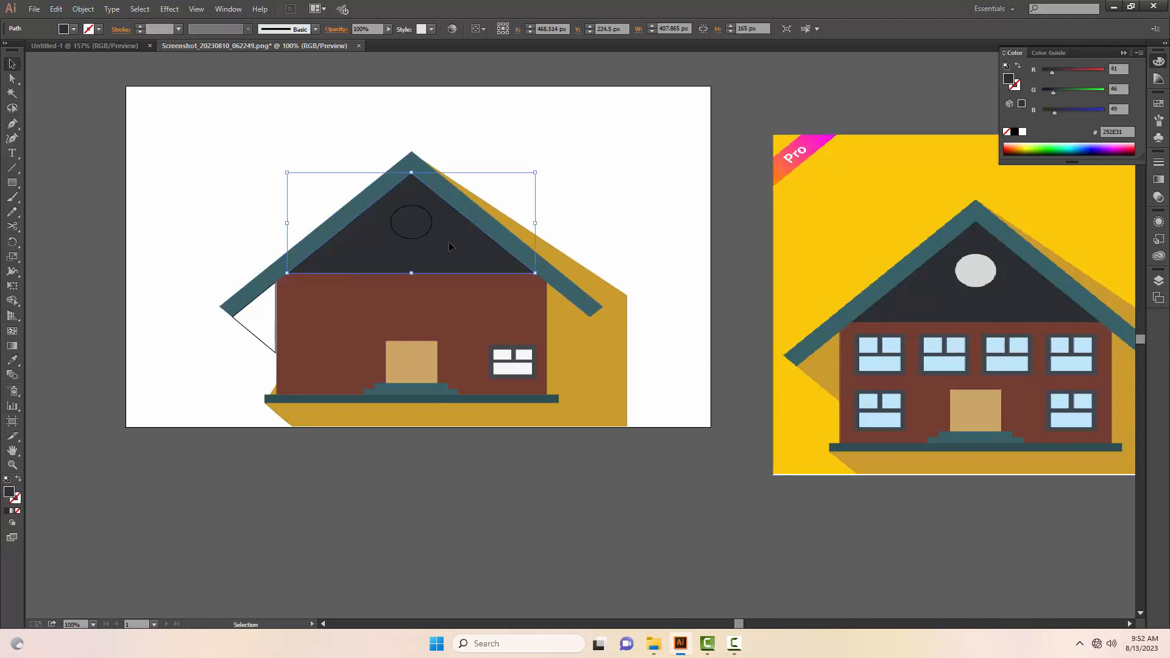
Step: Fill the oval gable window with the light grey D7D9D8 sampled from the reference's oval window
{"action": "left_click", "coordinate": [422, 235]}
{"action": "key", "text": "i"}
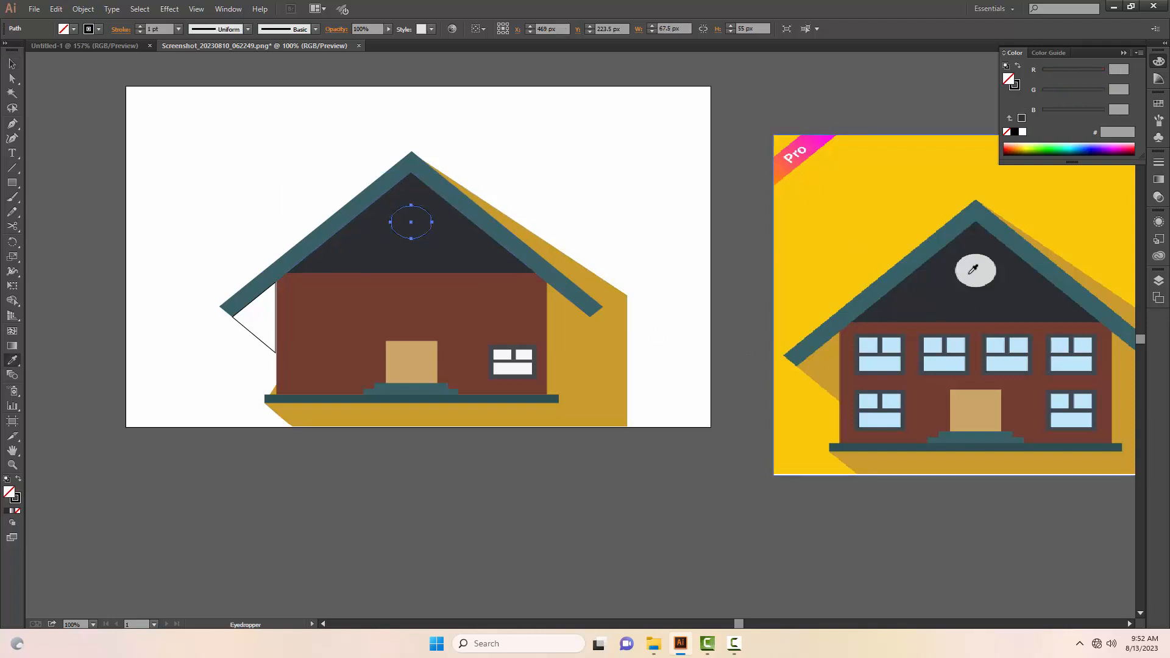
{"action": "left_click", "coordinate": [975, 268]}
{"action": "key", "text": "v"}
{"action": "left_click", "coordinate": [523, 462]}
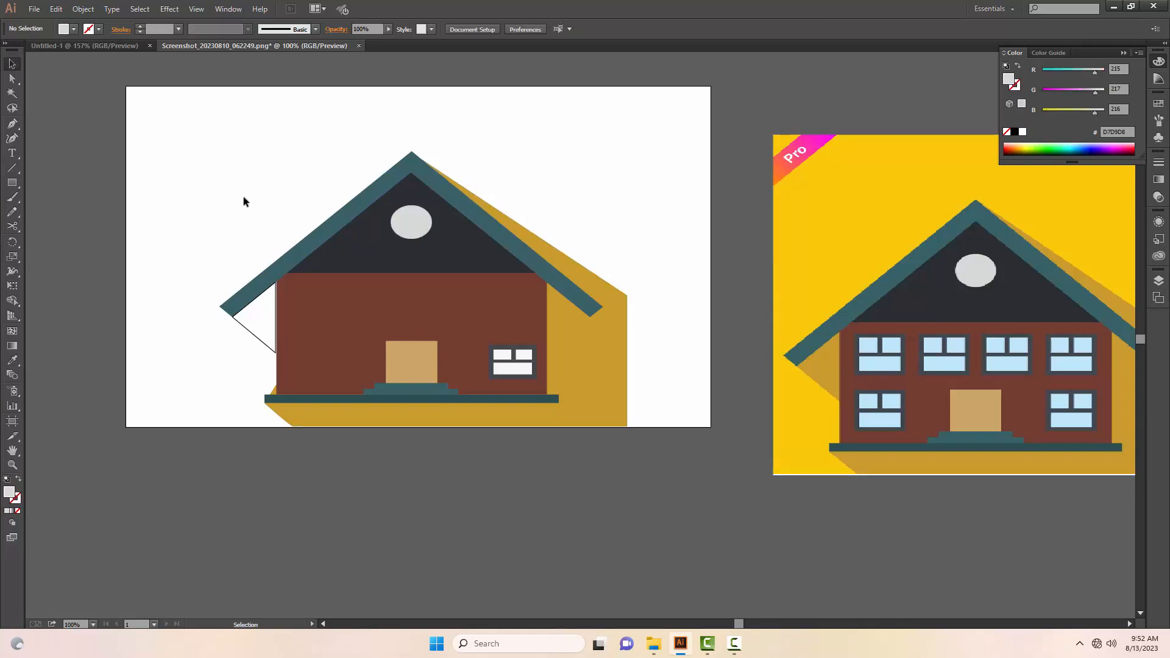
Step: Fill the small shadow triangle under the left eave with the reference's shadow colour C99B2C
{"action": "left_click", "coordinate": [266, 345]}
{"action": "key", "text": "i"}
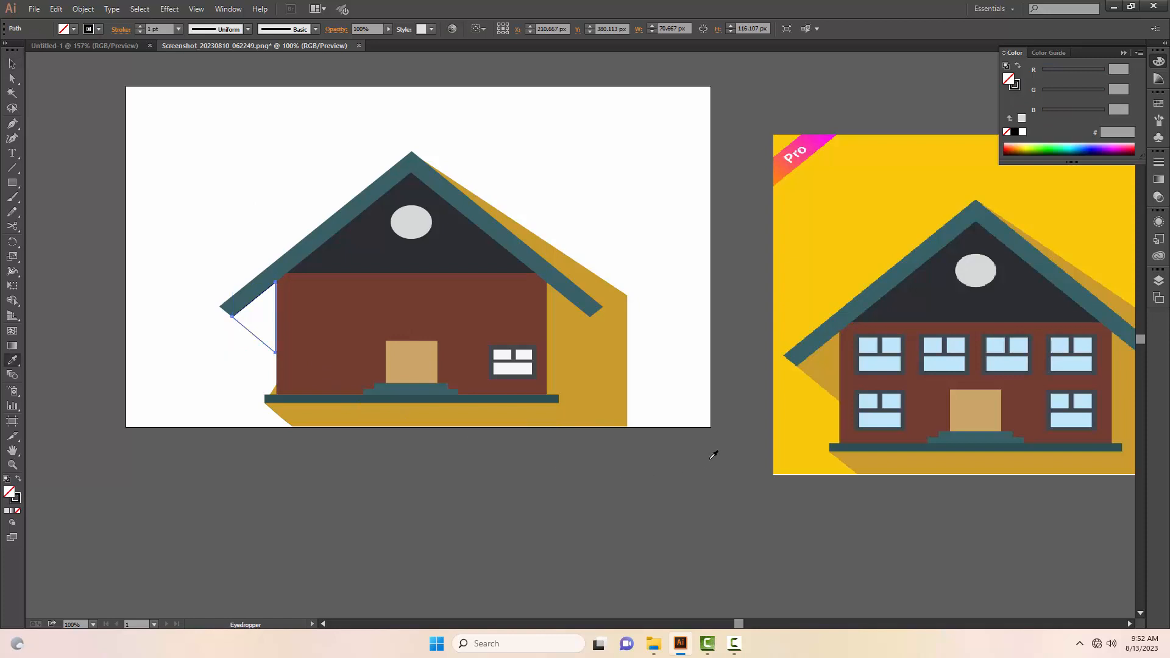
{"action": "left_click", "coordinate": [834, 360]}
{"action": "key", "text": "v"}
{"action": "left_click", "coordinate": [484, 482]}
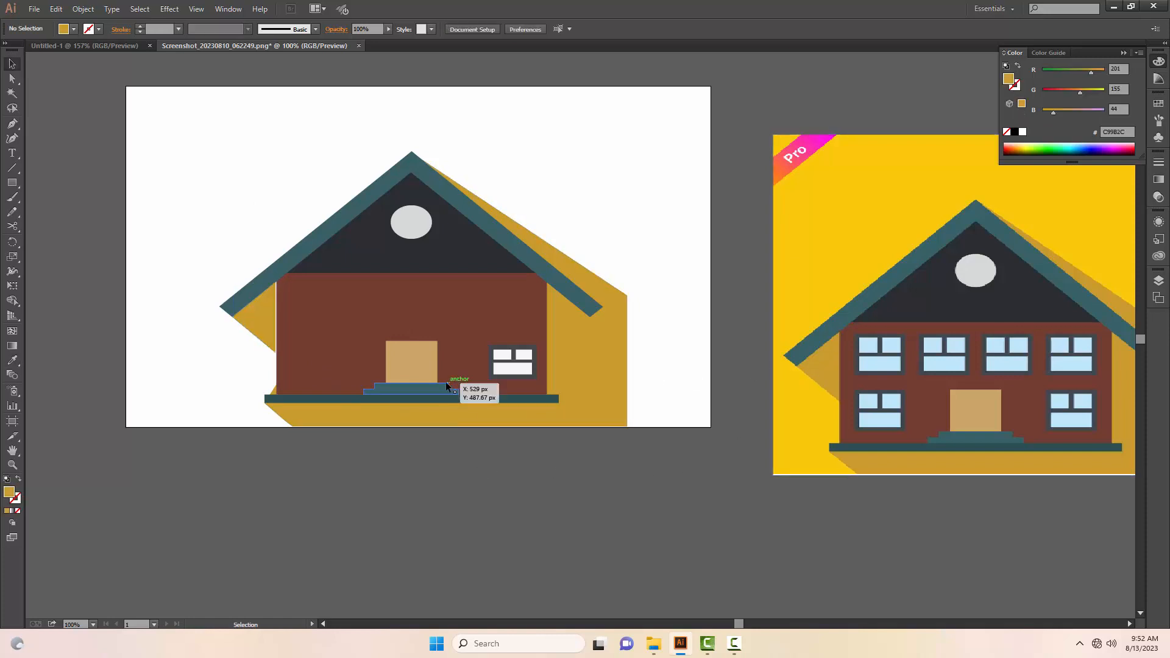
Step: Duplicate the window to make an upper row of four and one on each side of the door, and space them evenly
{"action": "left_click_drag", "start_coordinate": [518, 375], "coordinate": [330, 367]}
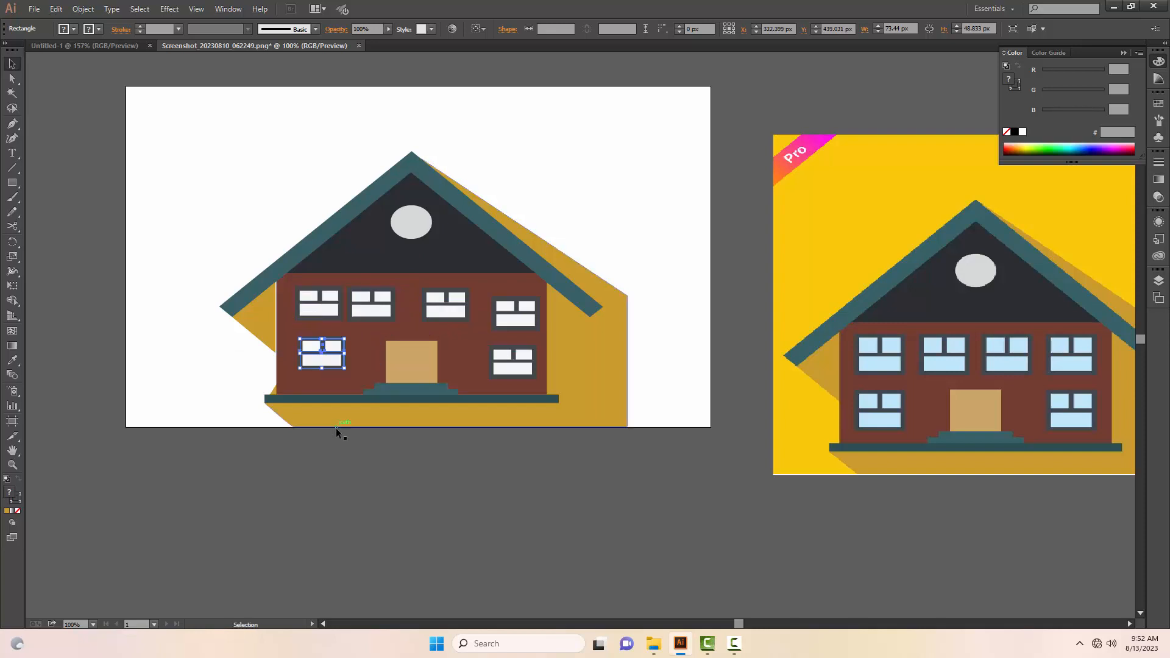
{"action": "left_click", "coordinate": [357, 444]}
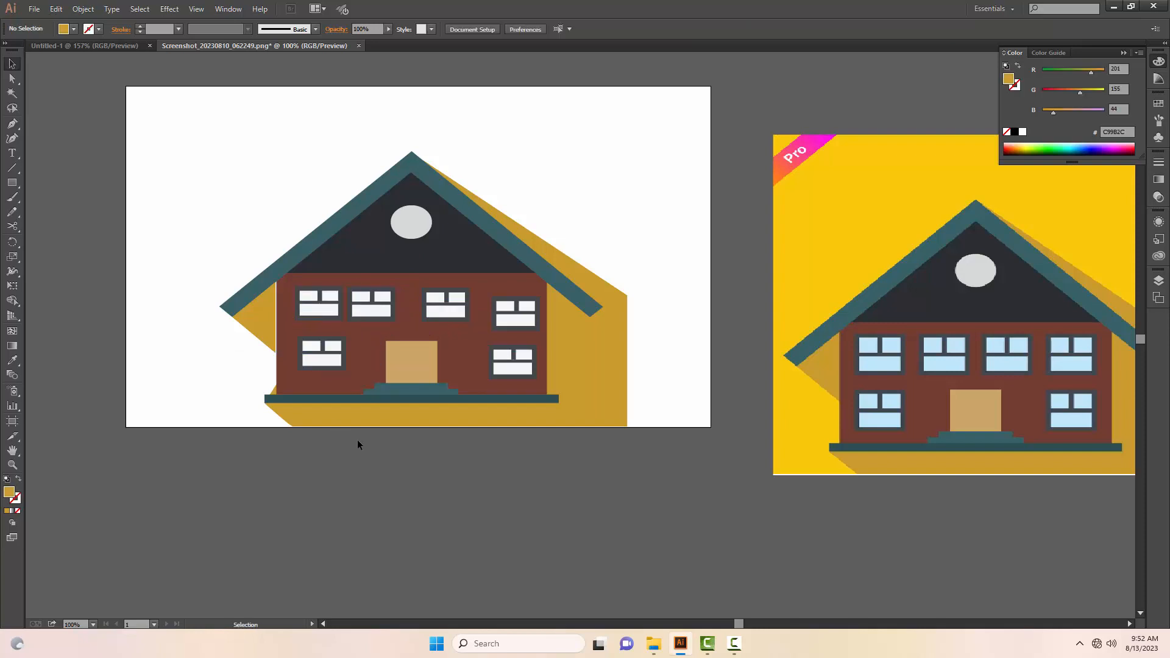
{"action": "left_click", "coordinate": [374, 301]}
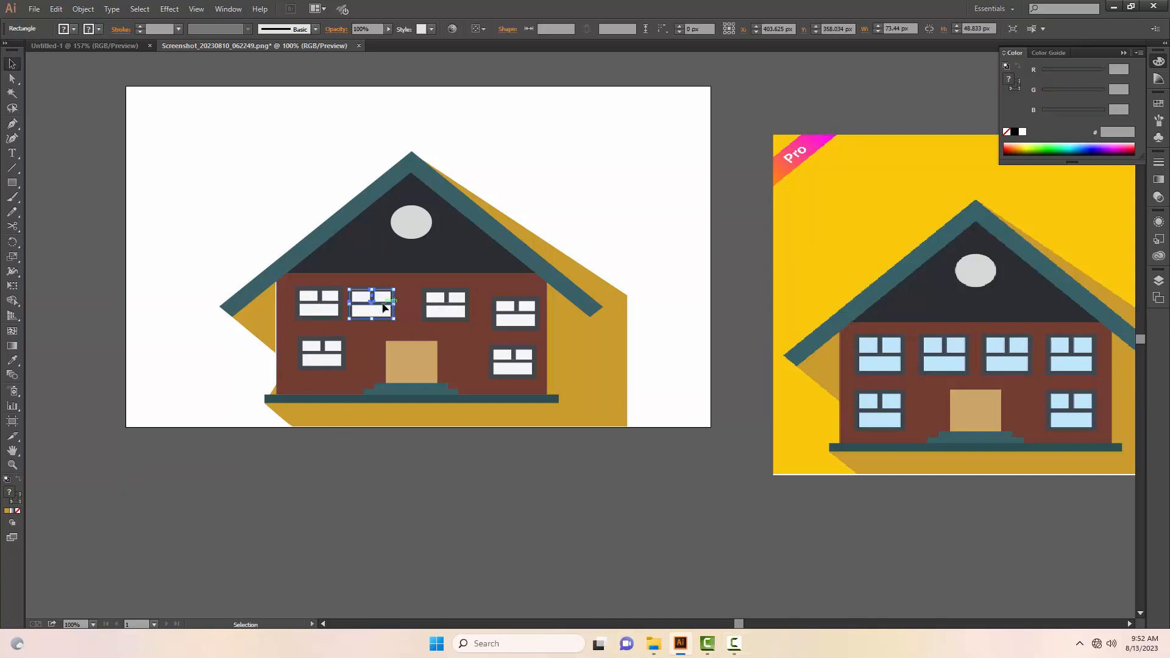
{"action": "left_click", "coordinate": [735, 643]}
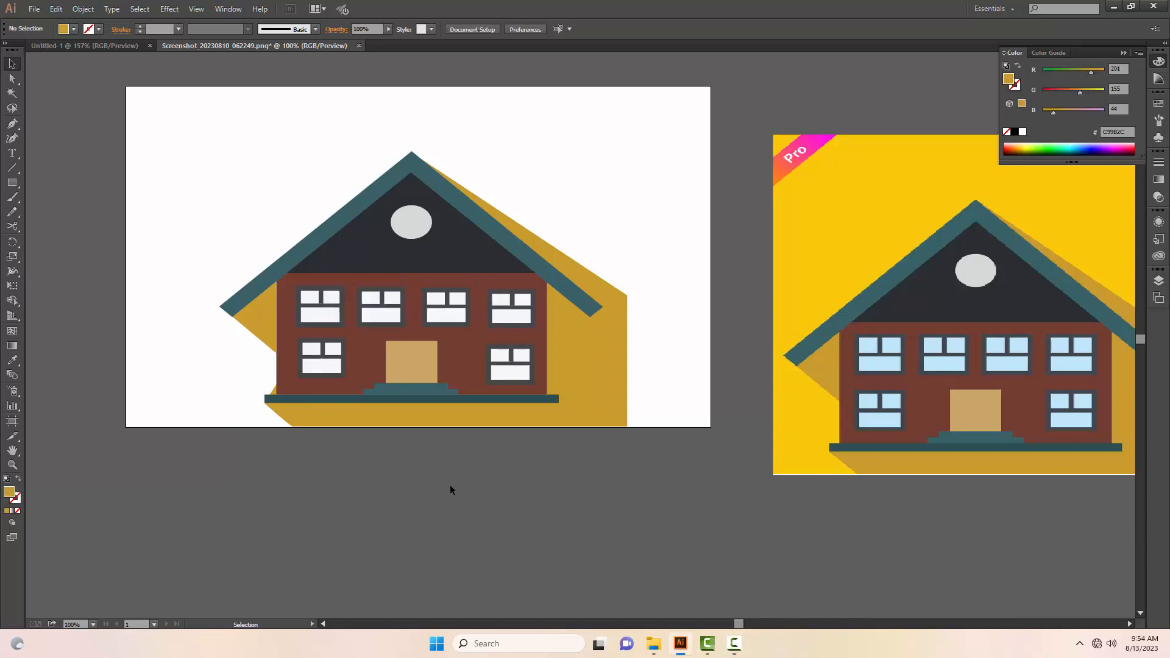
Step: Move the entire house artwork to the right until its shadow meets the artboard's right edge
{"action": "key", "text": "m"}
{"action": "key", "text": "v"}
{"action": "left_click_drag", "start_coordinate": [248, 170], "coordinate": [597, 432]}
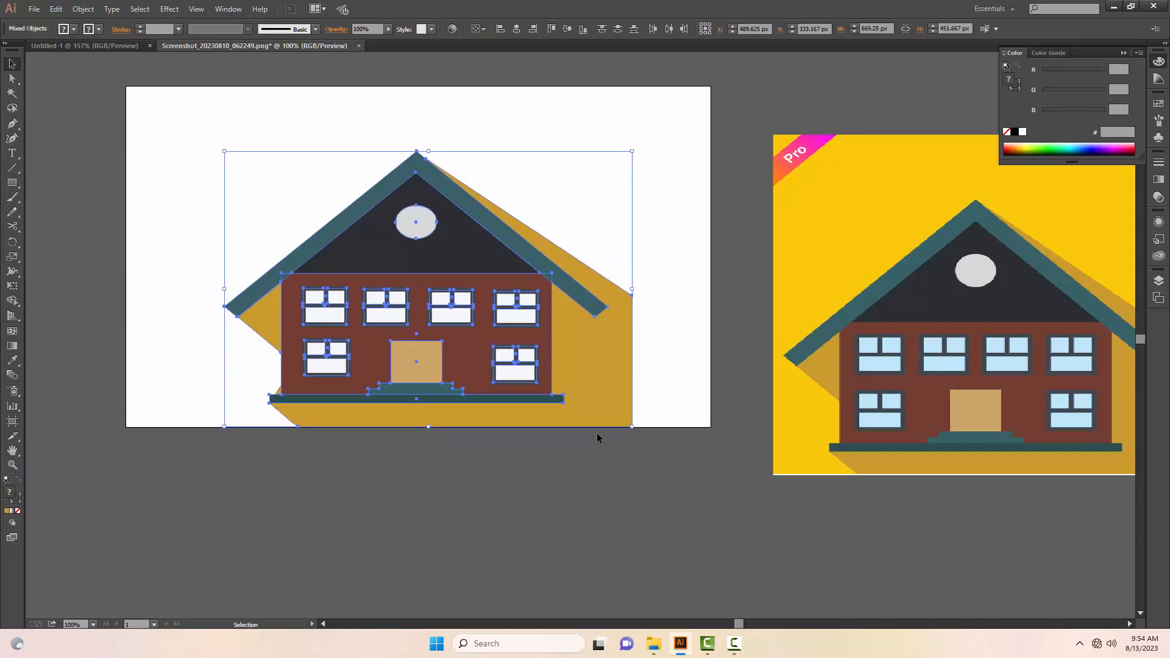
{"action": "key", "text": "Right"}
{"action": "key", "text": "Right"}
{"action": "key", "text": "Right"}
{"action": "key", "text": "Right"}
{"action": "key", "text": "Right"}
{"action": "key", "text": "Right"}
{"action": "key", "text": "Right"}
{"action": "key", "text": "Right"}
{"action": "key", "text": "Right"}
{"action": "key", "text": "Right"}
{"action": "key", "text": "Right"}
{"action": "key", "text": "Right"}
{"action": "key", "text": "Right"}
{"action": "key", "text": "Right"}
{"action": "key", "text": "Right"}
{"action": "key", "text": "Right"}
{"action": "key", "text": "Right"}
{"action": "key", "text": "Right"}
{"action": "key", "text": "Right"}
{"action": "key", "text": "Right"}
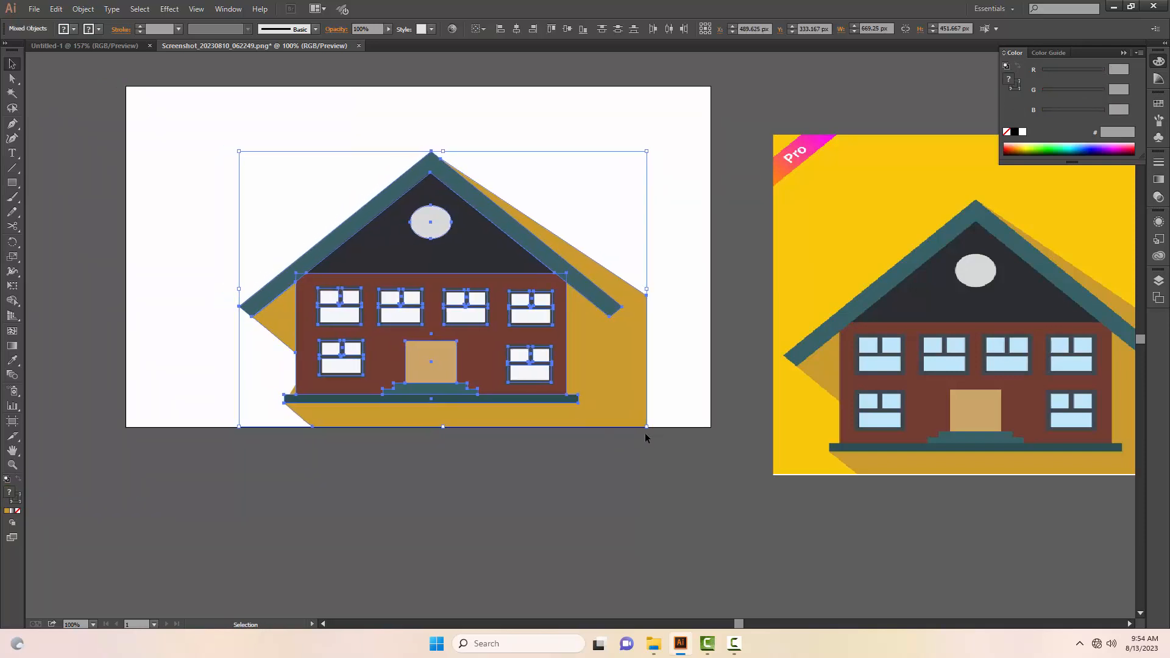
{"action": "key", "text": "Right"}
{"action": "key", "text": "Right"}
{"action": "left_click", "coordinate": [635, 148]}
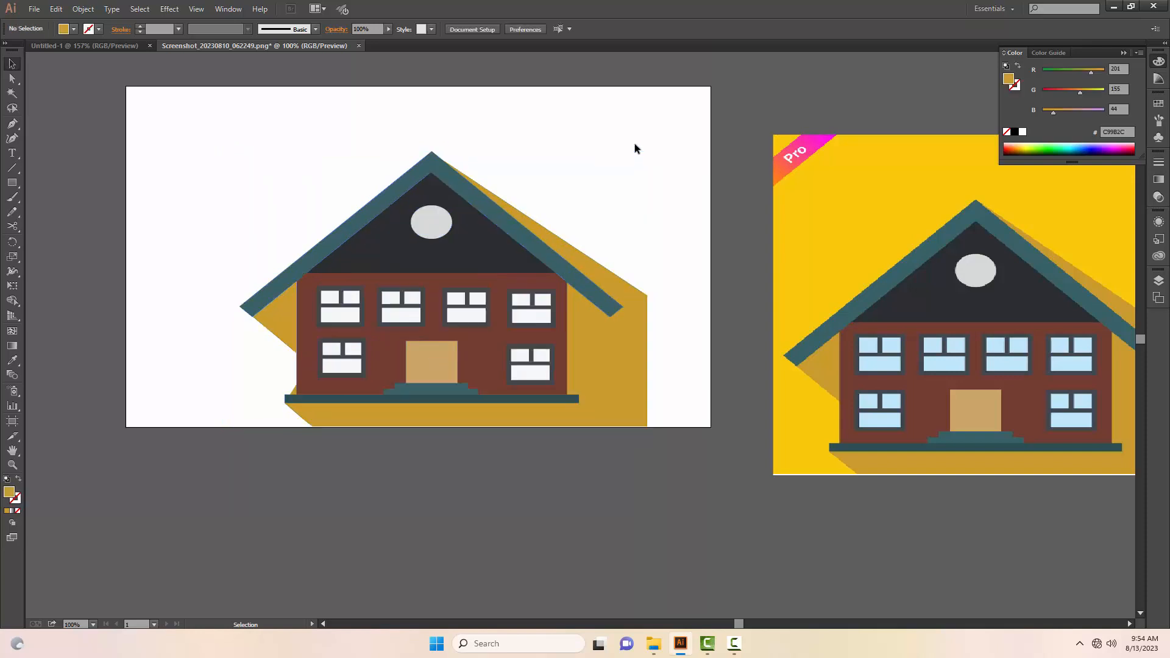
{"action": "left_click_drag", "start_coordinate": [274, 165], "coordinate": [655, 411]}
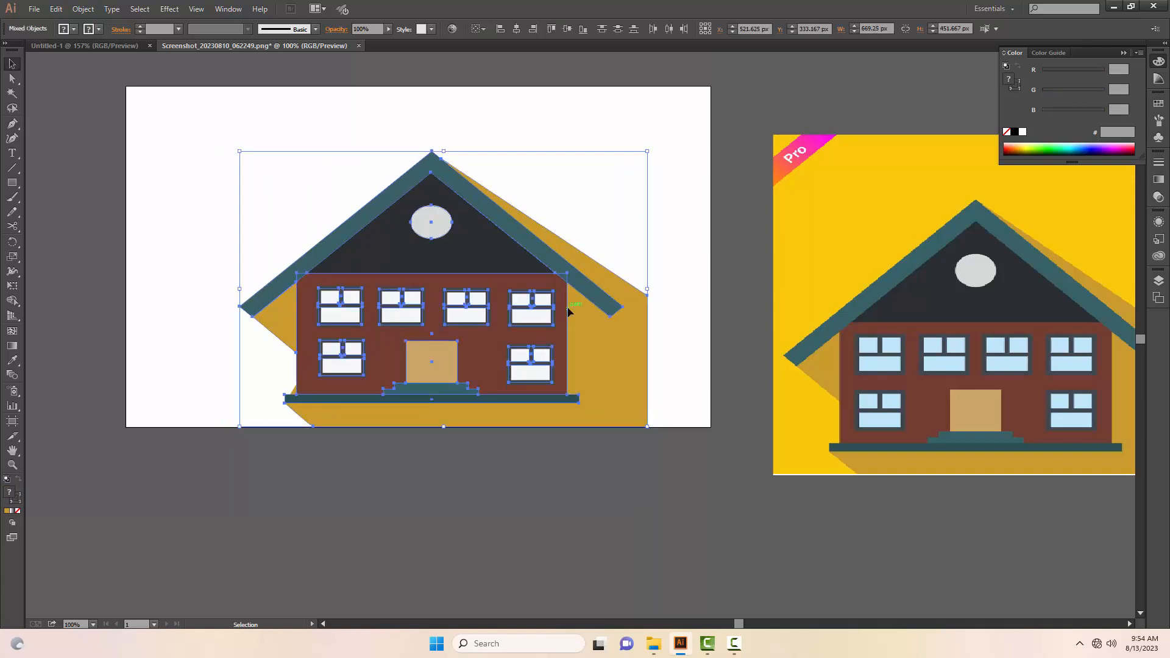
{"action": "left_click_drag", "start_coordinate": [568, 311], "coordinate": [631, 310]}
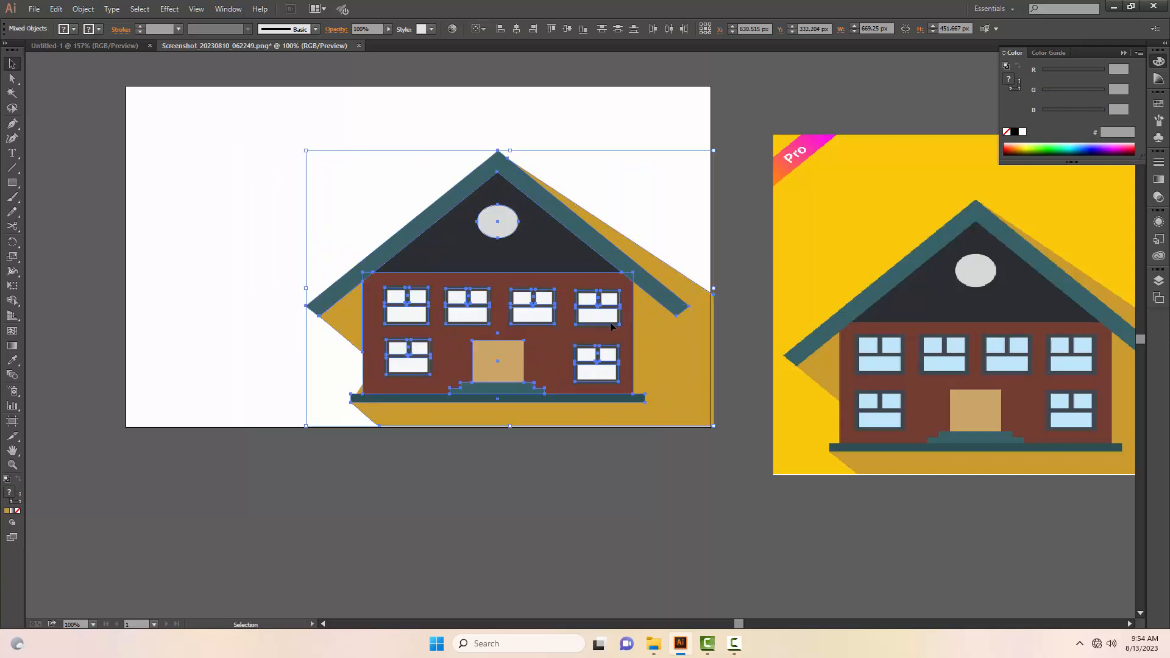
{"action": "left_click", "coordinate": [459, 535]}
Step: Draw a background rectangle of about 962 × 558 px covering the artboard and send it to the back
{"action": "key", "text": "m"}
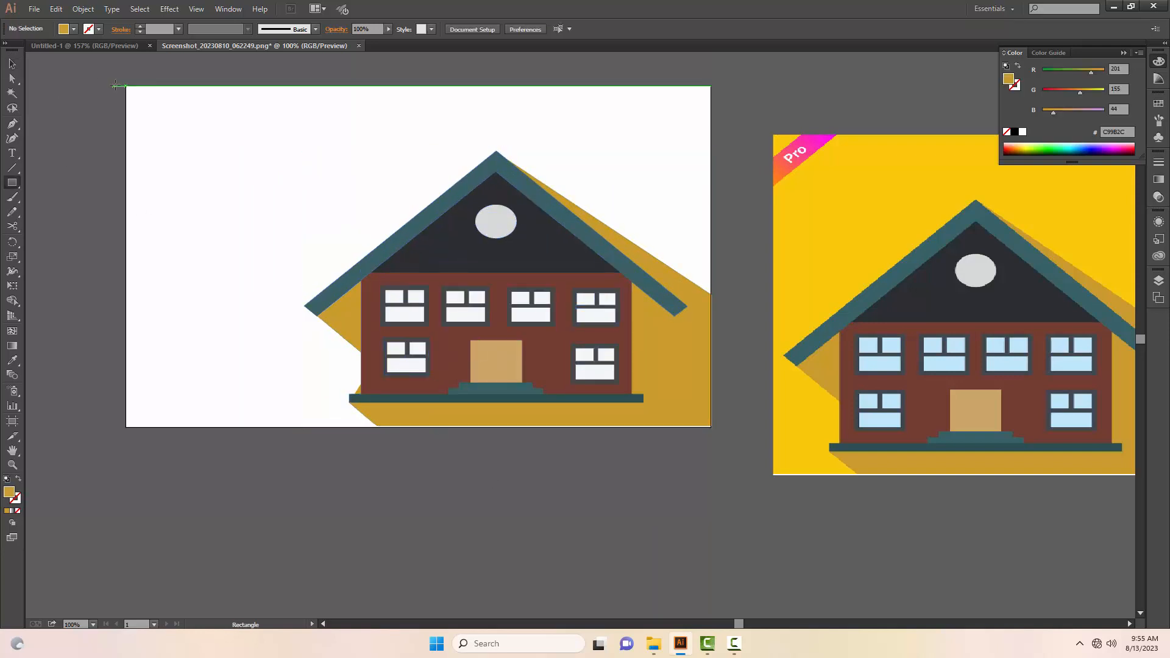
{"action": "left_click_drag", "start_coordinate": [126, 86], "coordinate": [711, 426]}
{"action": "key", "text": "v"}
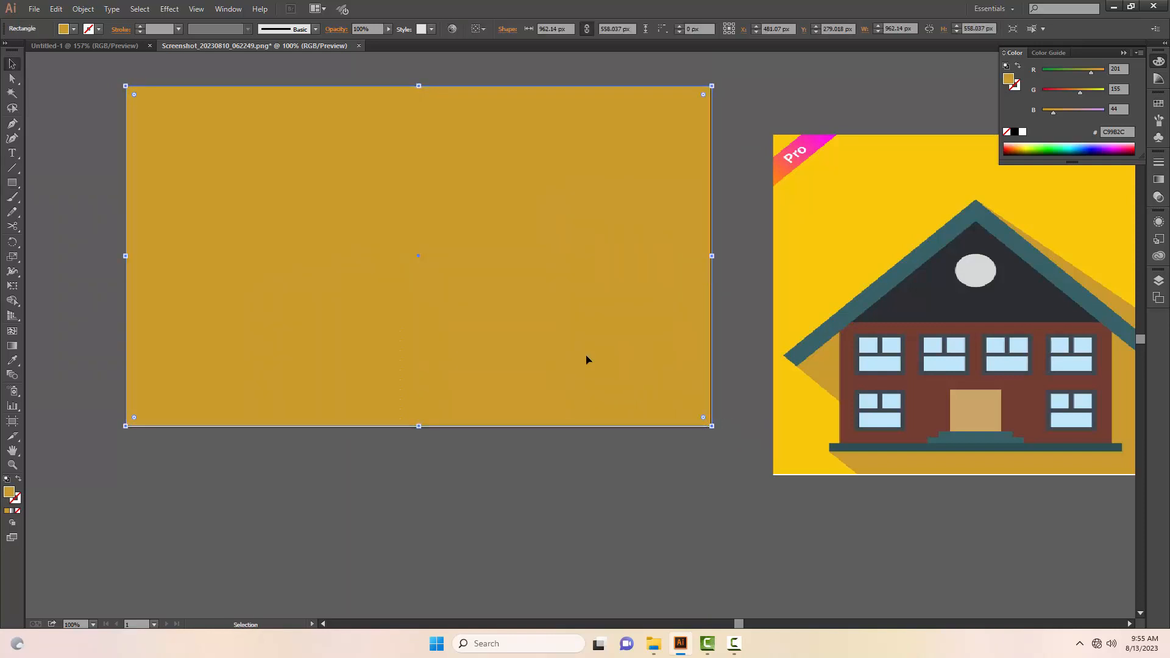
{"action": "right_click", "coordinate": [574, 342]}
{"action": "mouse_move", "coordinate": [655, 520]}
{"action": "left_click", "coordinate": [746, 559]}
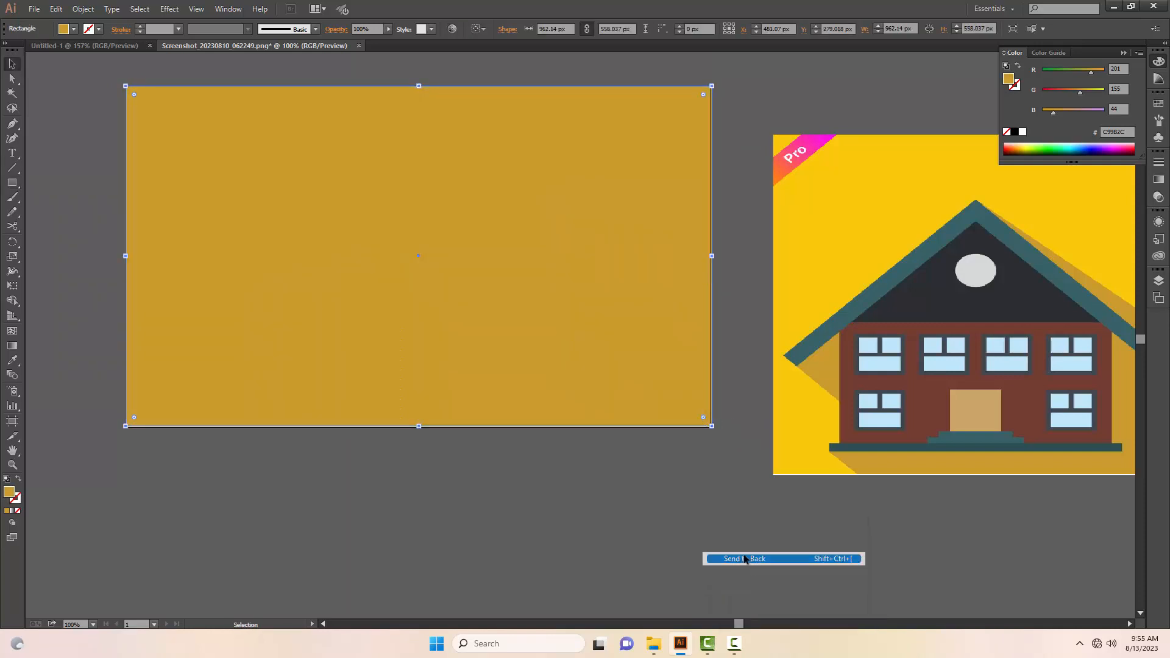
Step: Fill the background rectangle with the yellow FBC80B sampled from the reference image's background
{"action": "key", "text": "i"}
{"action": "left_click", "coordinate": [815, 270]}
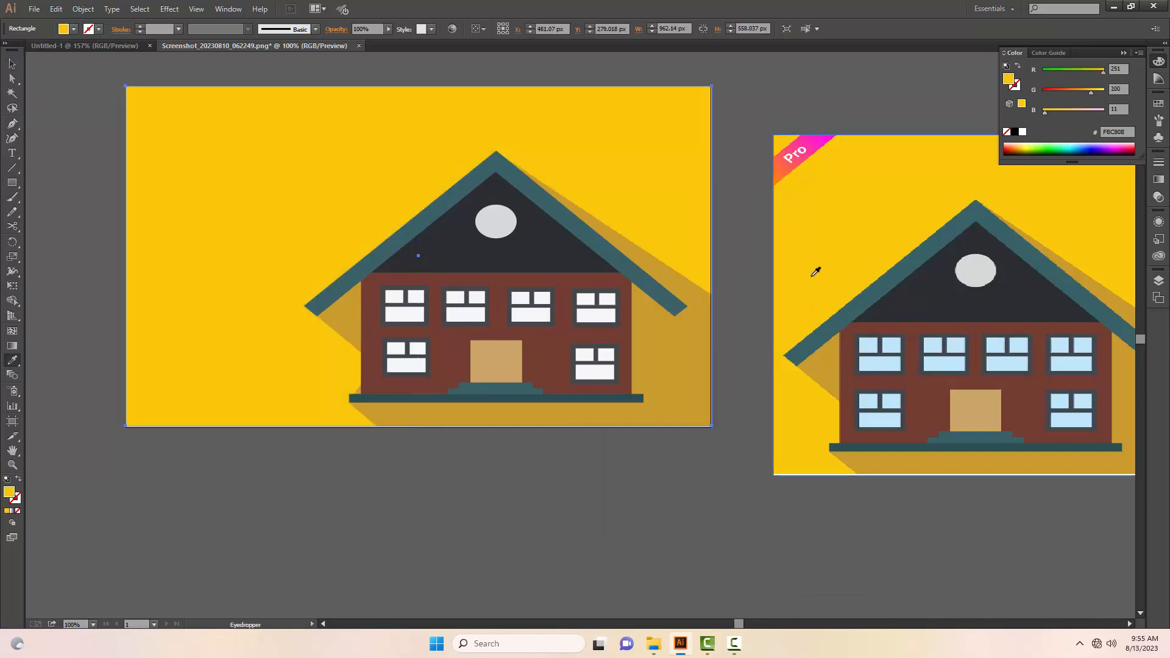
{"action": "key", "text": "v"}
{"action": "left_click", "coordinate": [479, 483]}
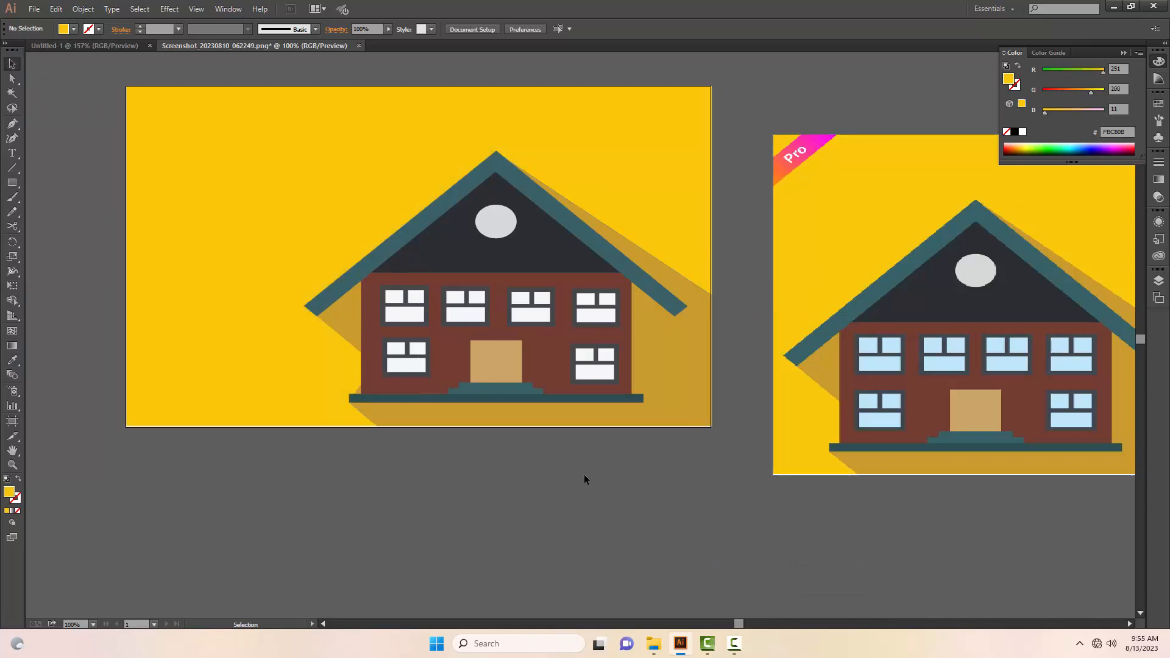
Step: Move the reference image close beside the artboard, roughly level with it, to compare the two houses
{"action": "key", "text": "z"}
{"action": "left_click", "coordinate": [540, 460], "text": "alt"}
{"action": "left_click_drag", "start_coordinate": [561, 446], "coordinate": [465, 564]}
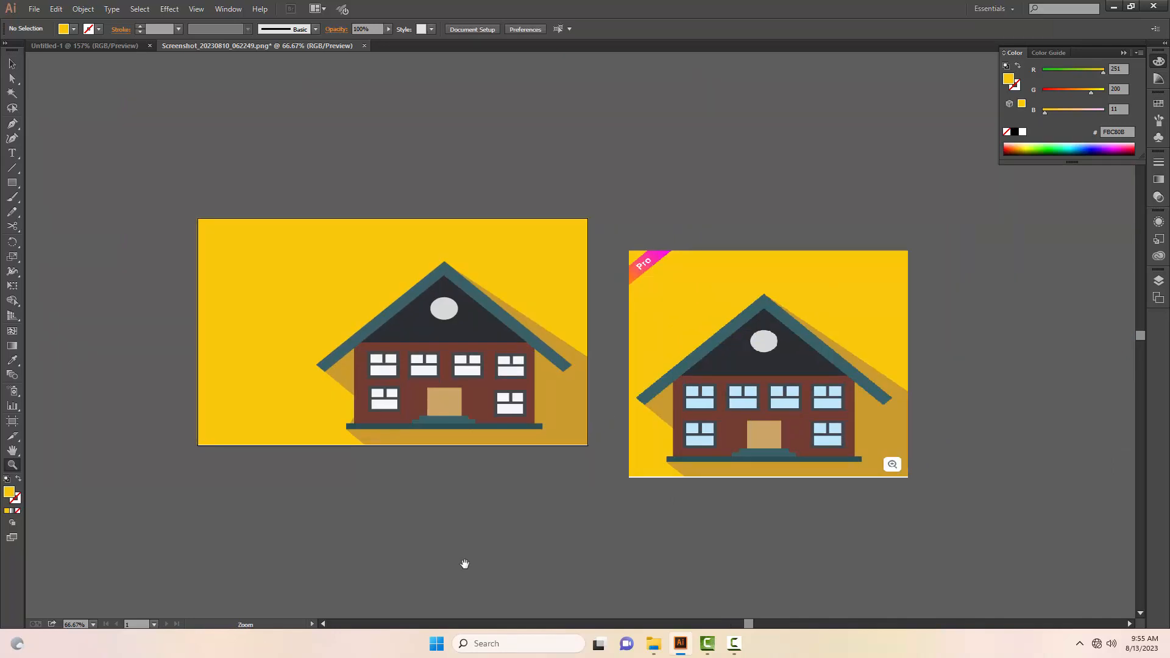
{"action": "key", "text": "v"}
{"action": "left_click_drag", "start_coordinate": [711, 270], "coordinate": [676, 242]}
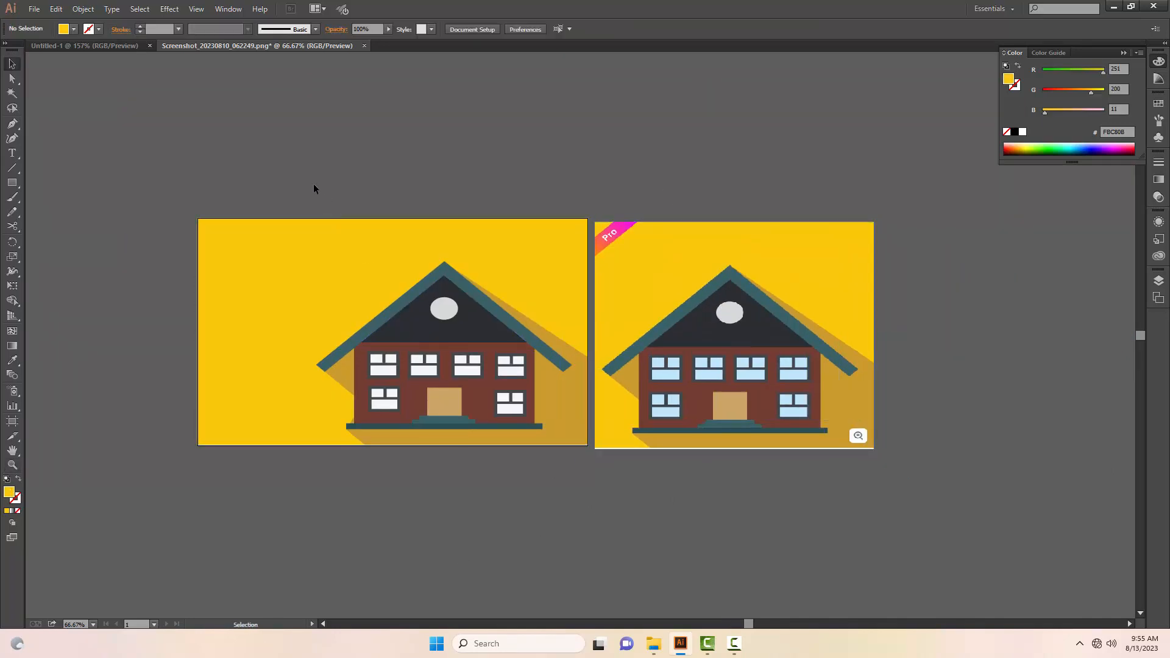
{"action": "left_click_drag", "start_coordinate": [314, 184], "coordinate": [571, 518]}
{"action": "left_click", "coordinate": [557, 559]}
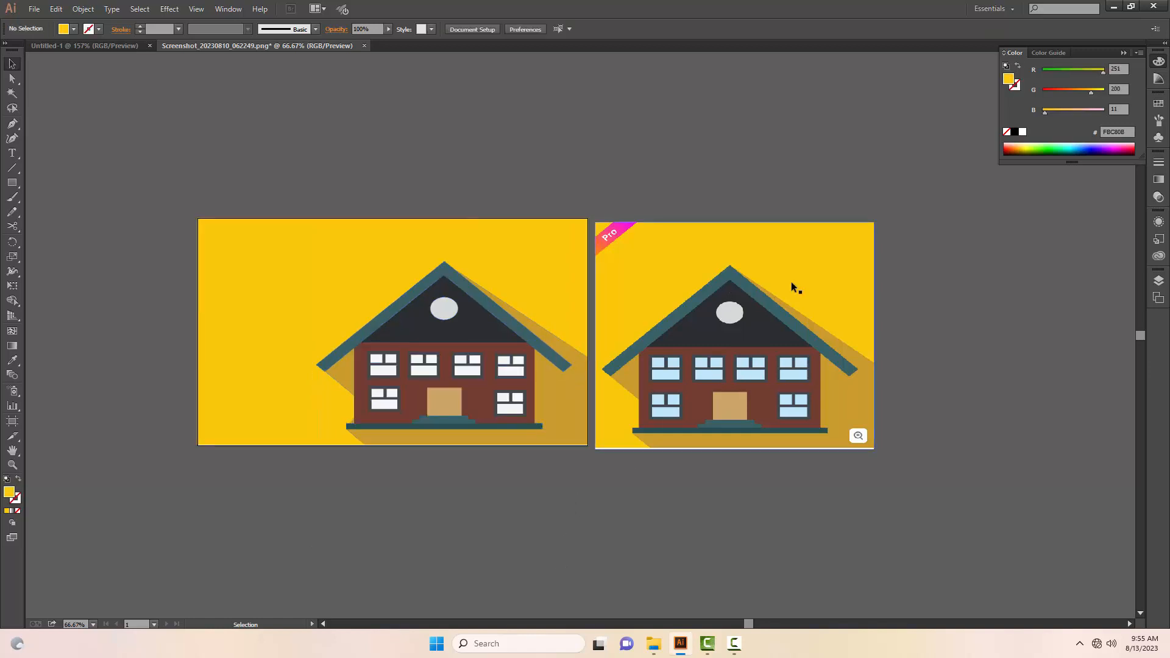